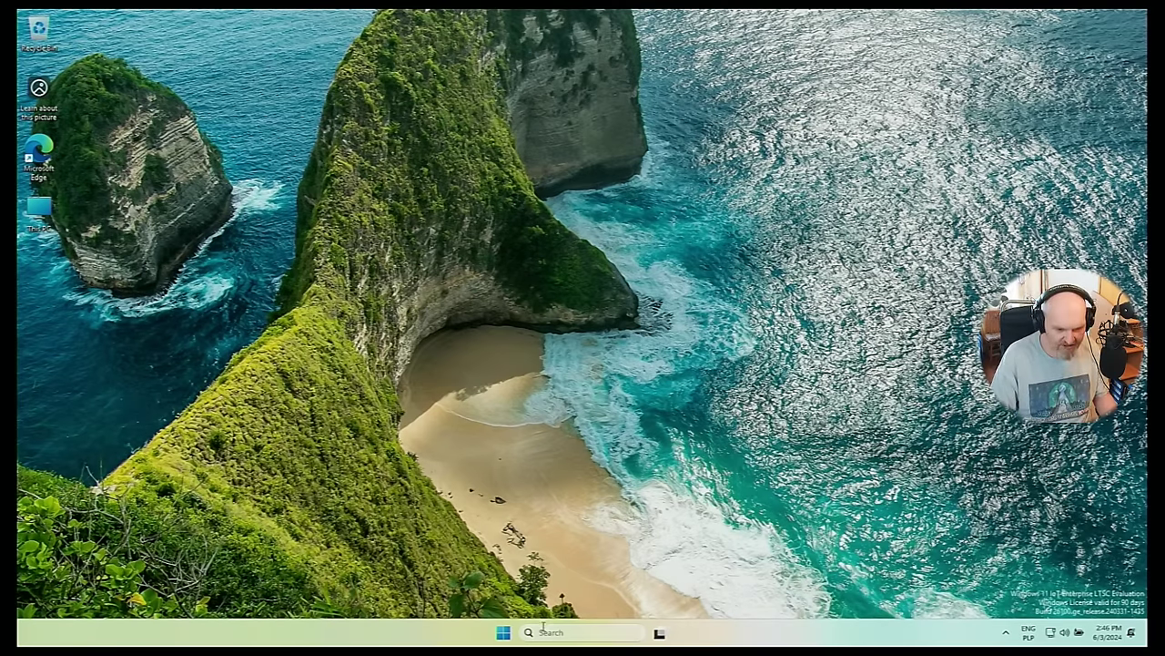
- Open the Windows settings, look through the System display options, and close the settings
left_click(504, 633)
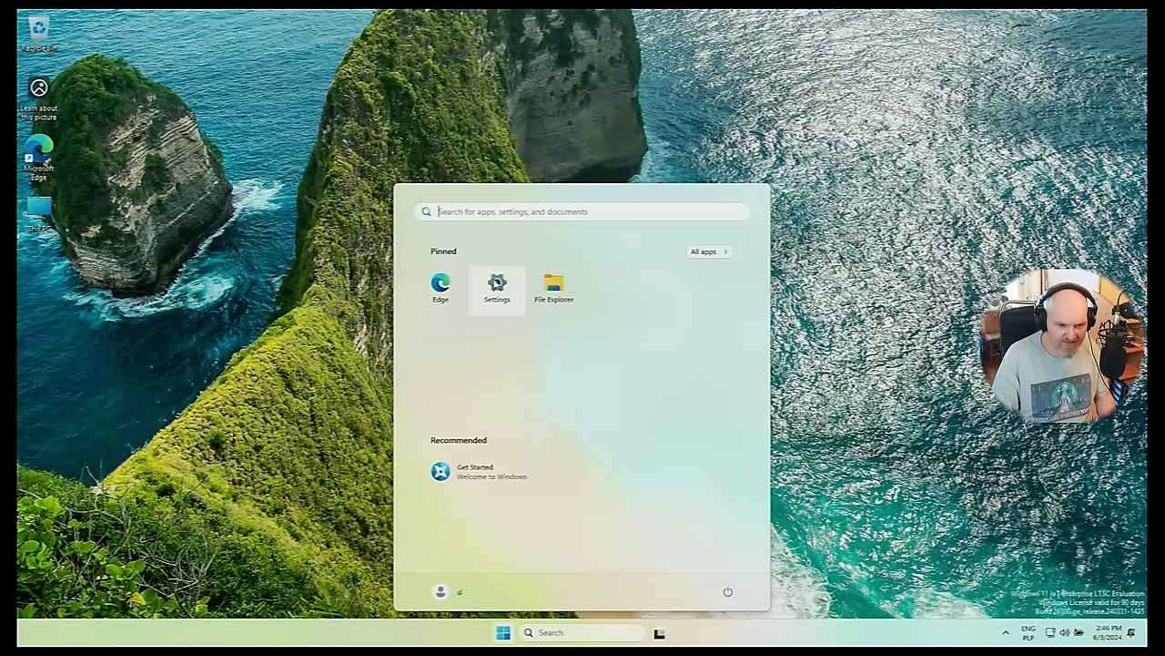
left_click(491, 284)
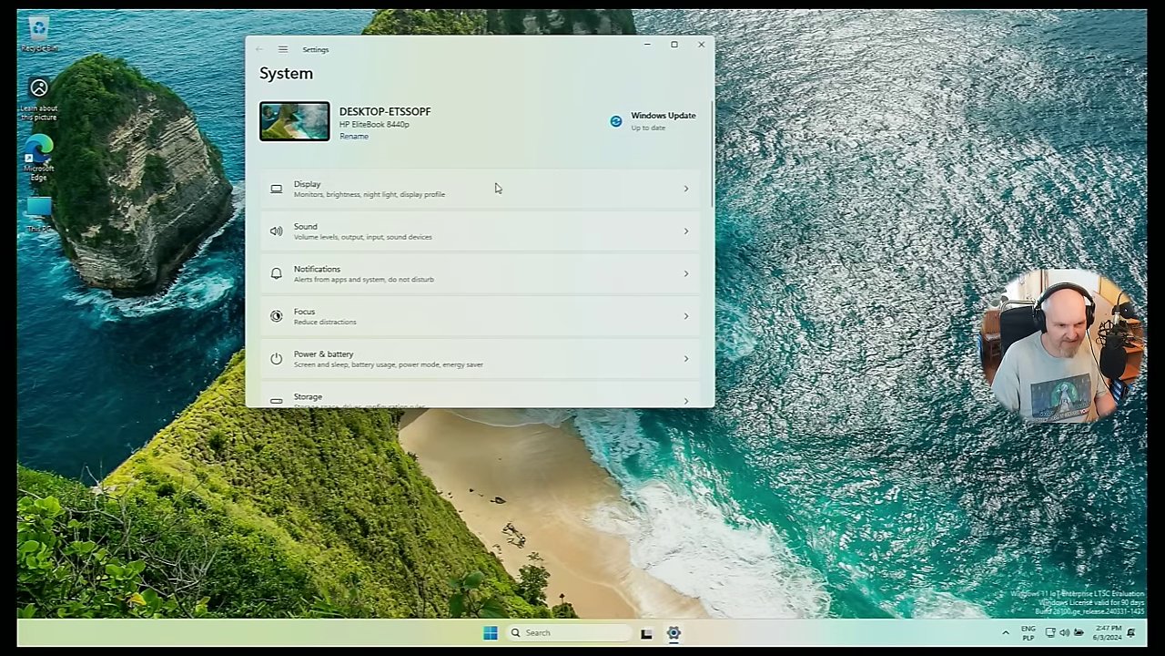
left_click(419, 189)
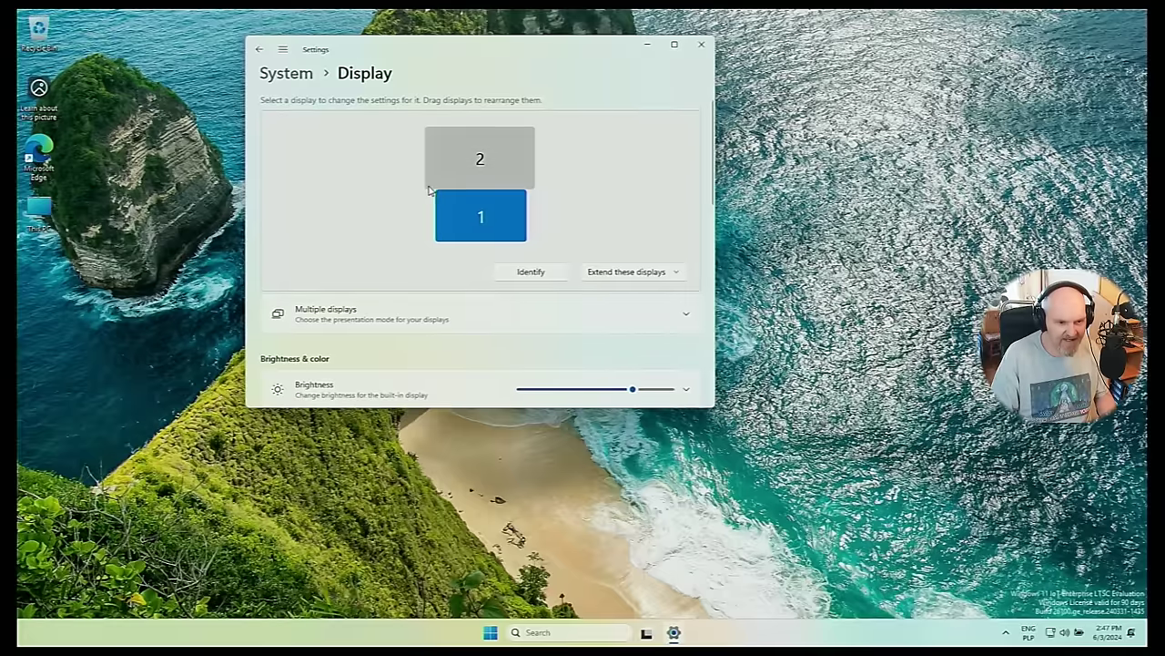
scroll(414, 364, "down", 3)
scroll(407, 362, "down", 3)
scroll(404, 341, "up", 5)
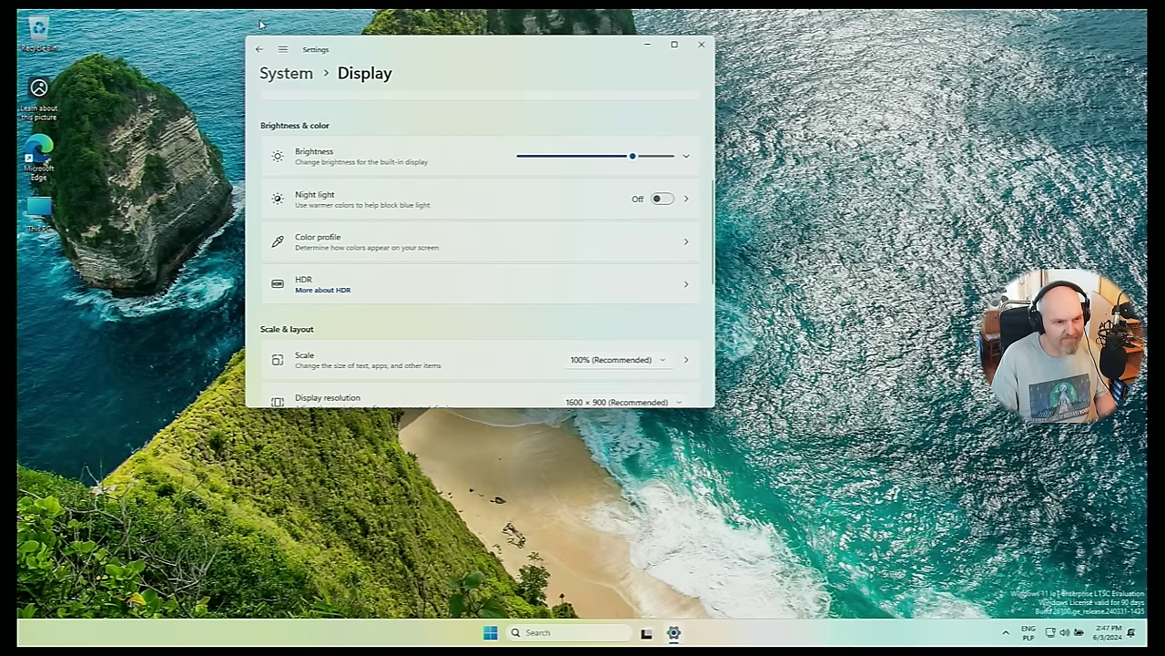
left_click(266, 50)
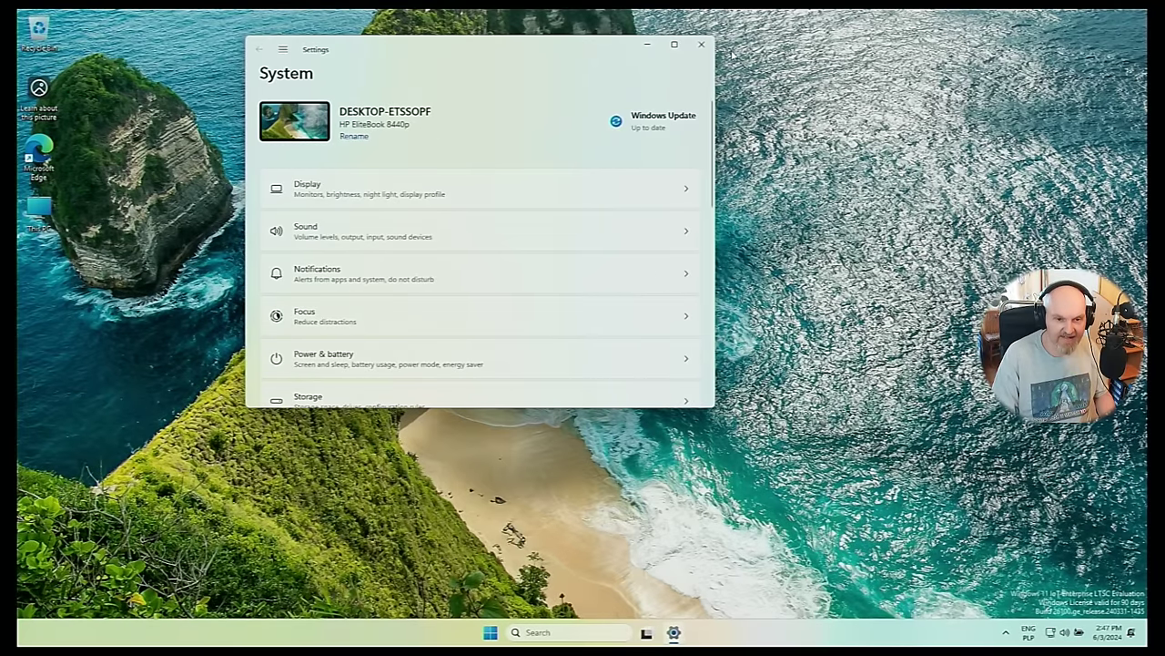
left_click(701, 44)
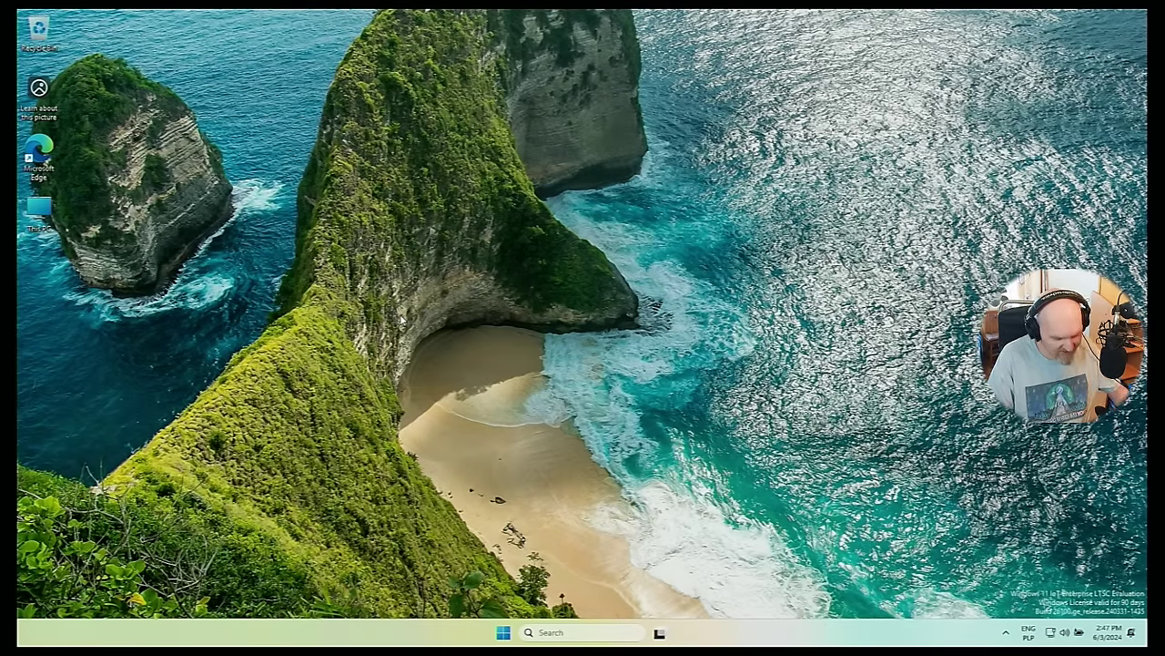
- Open Task Manager and enlarge its window to show more of the process list
key("ctrl+shift+Escape")
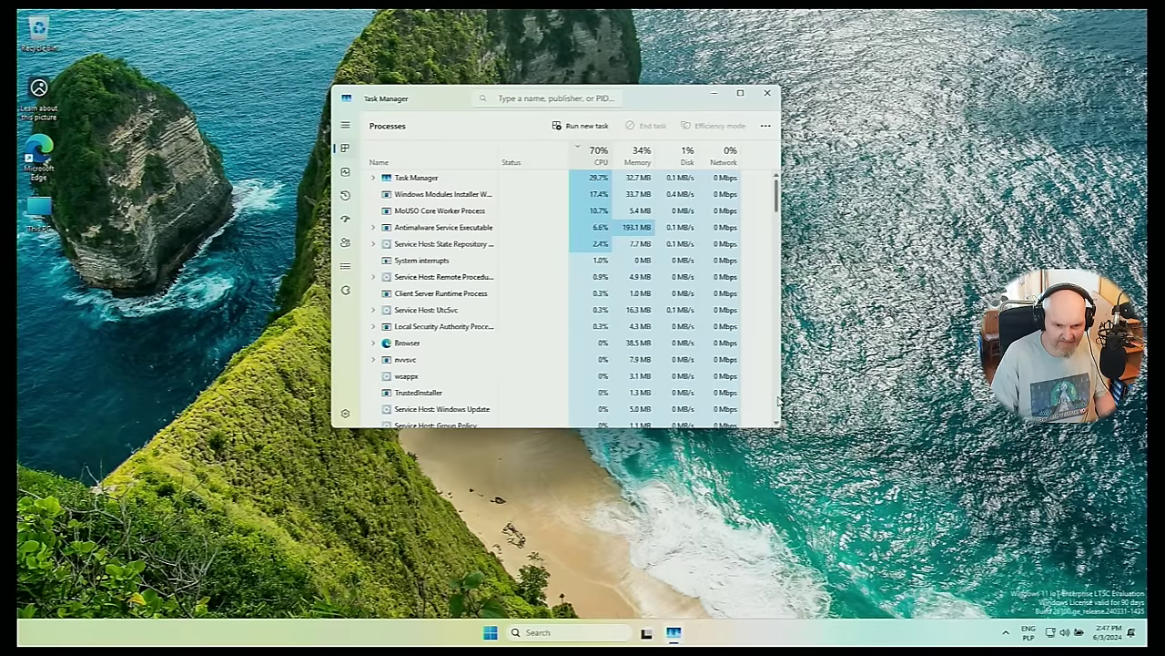
left_click_drag(779, 423, 807, 430)
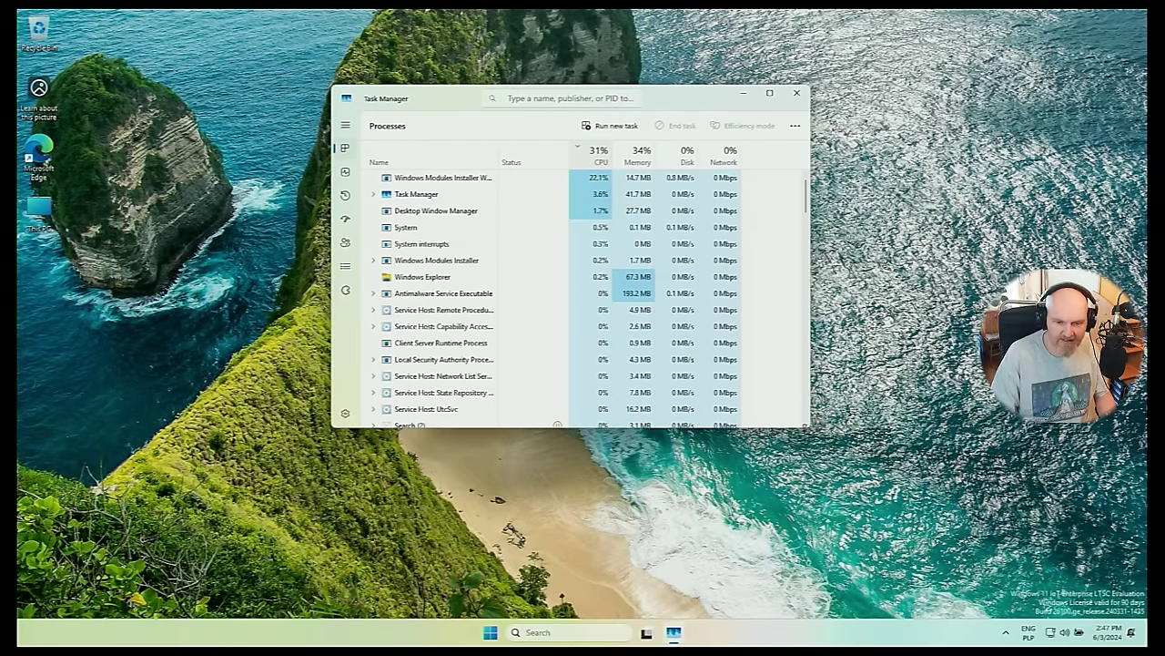
left_click_drag(806, 430, 887, 575)
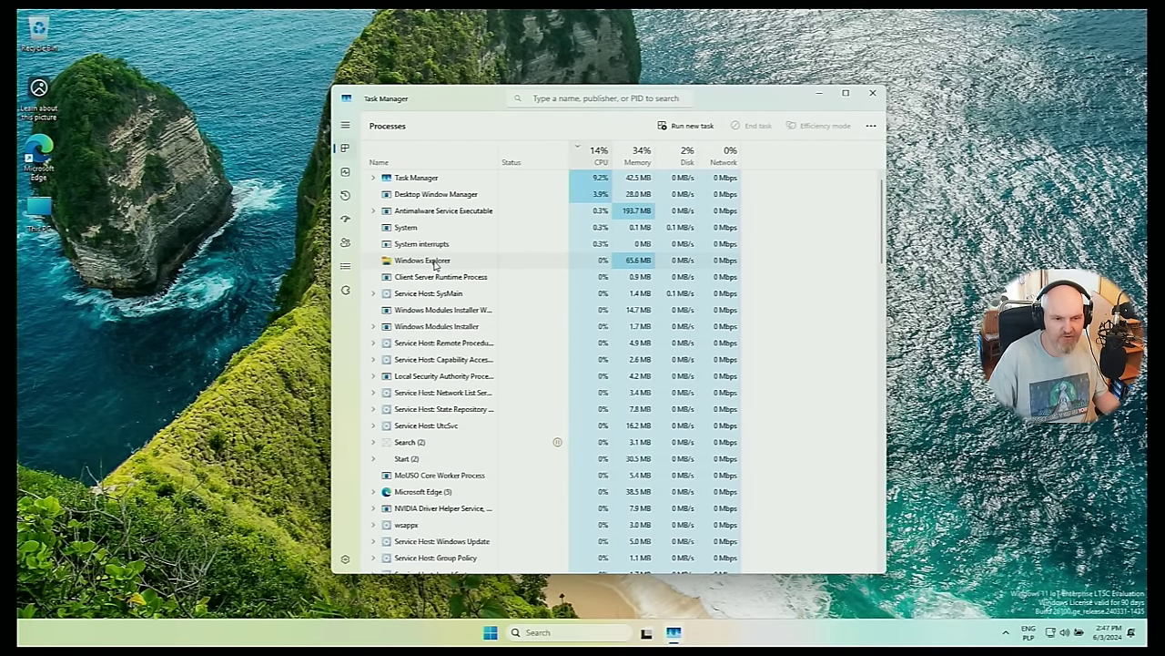
- Change the CPU performance graph to logical processors, and check the memory performance before closing Task Manager
left_click(346, 173)
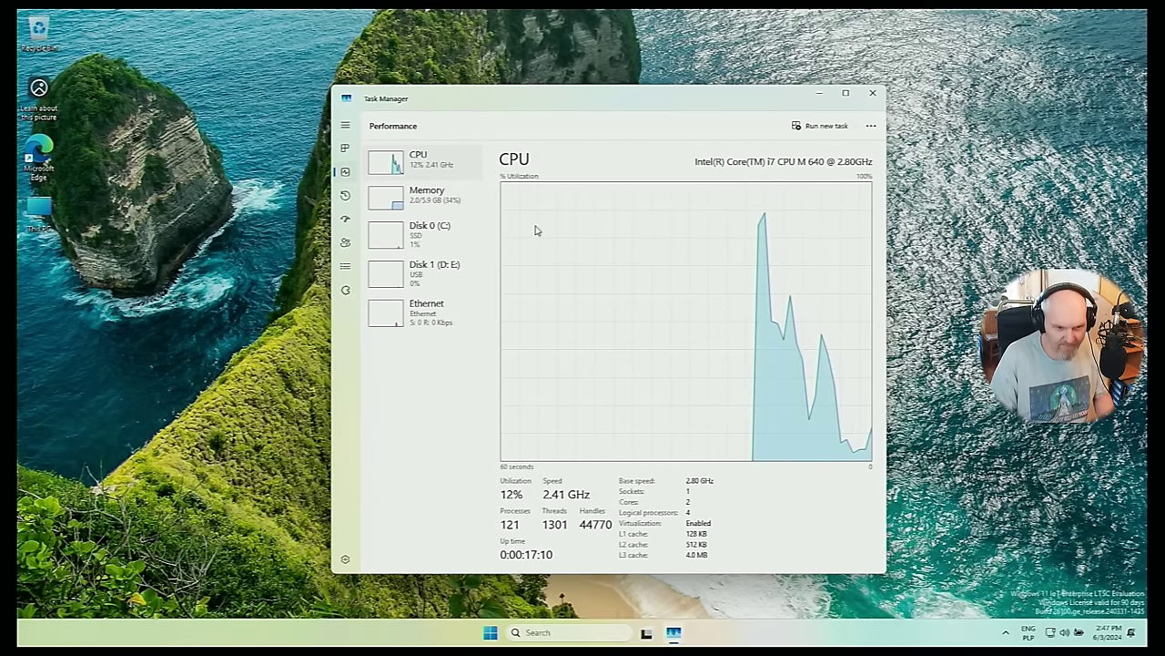
right_click(592, 242)
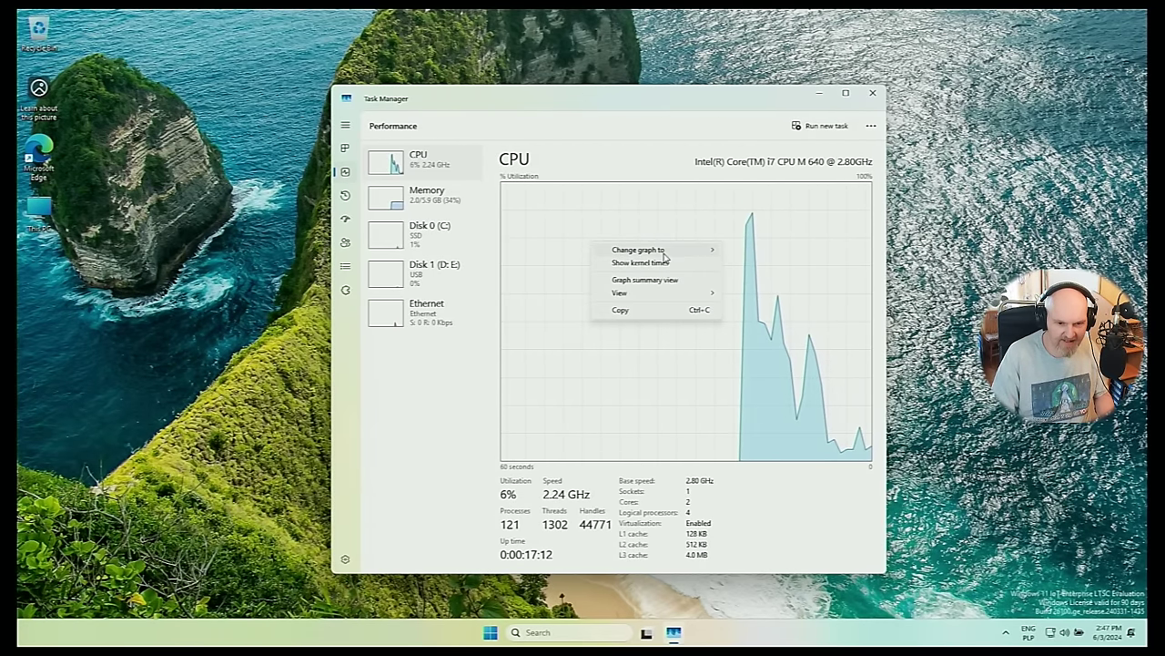
mouse_move(665, 255)
left_click(748, 264)
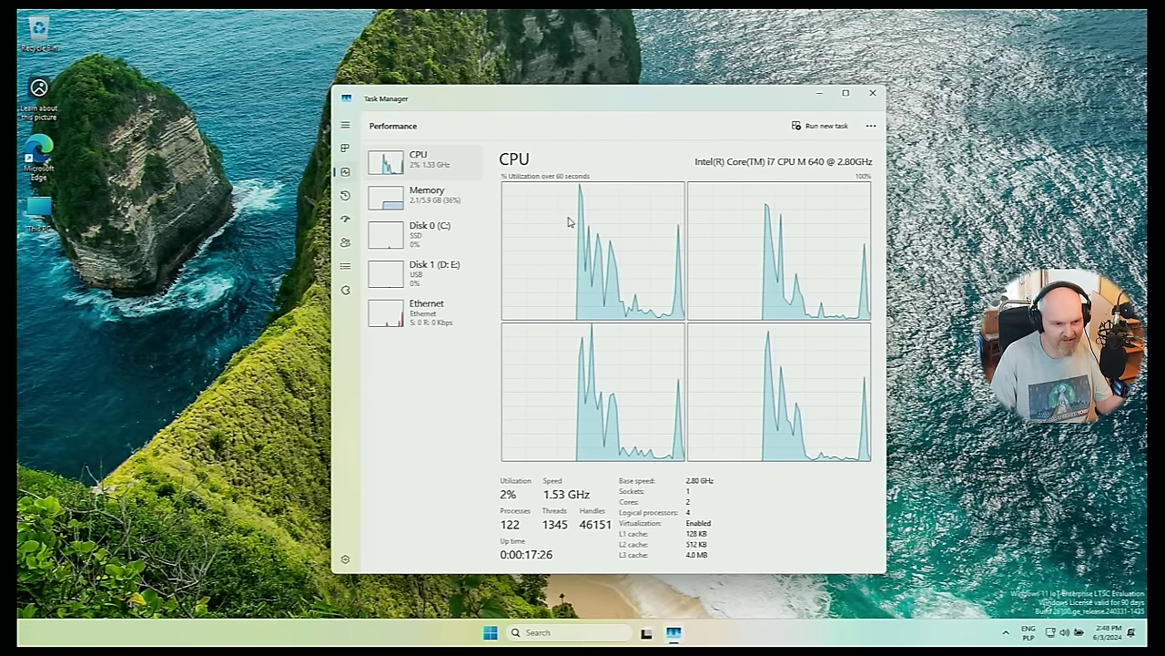
left_click(441, 211)
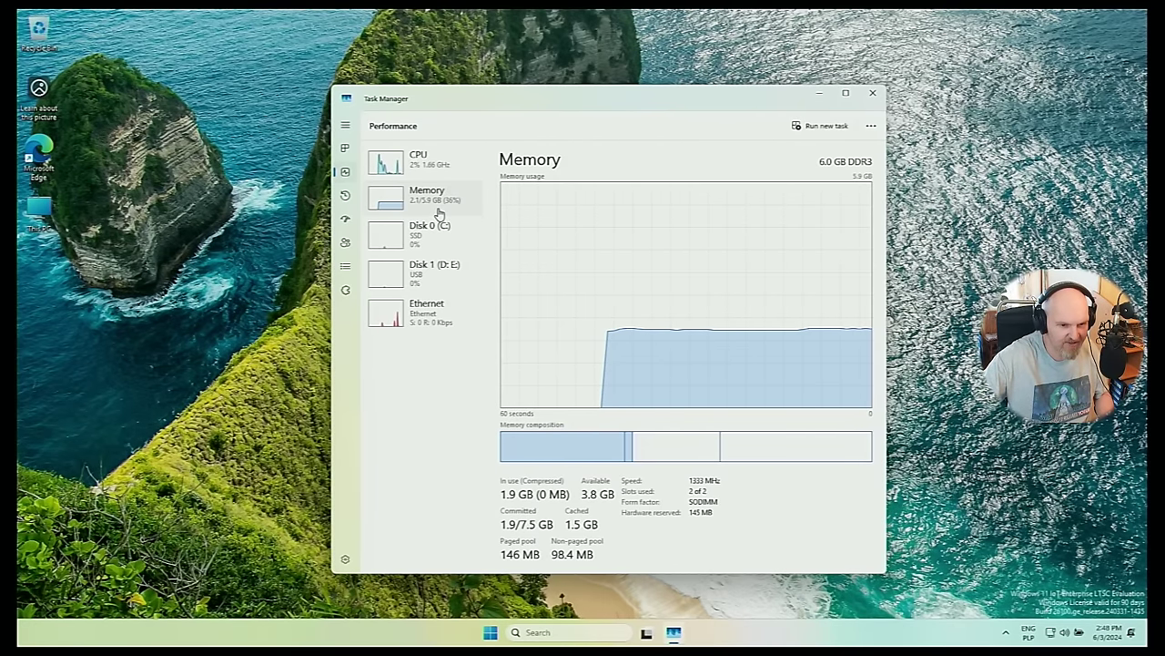
left_click(873, 93)
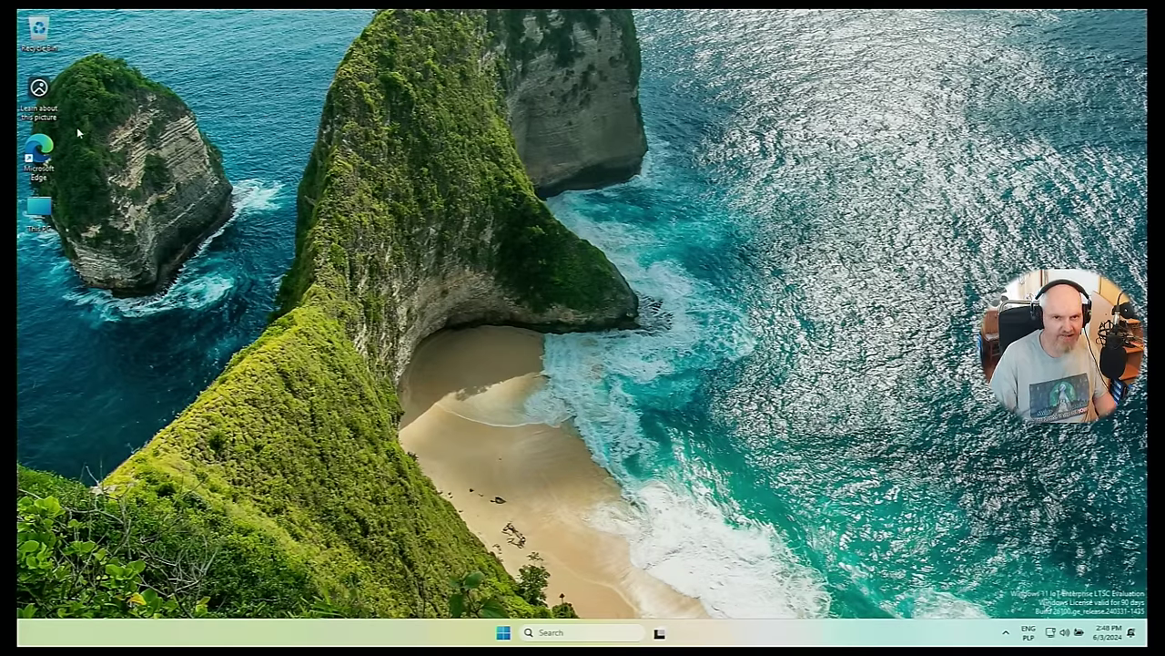
- View the drives in This PC and close the window
double_click(38, 214)
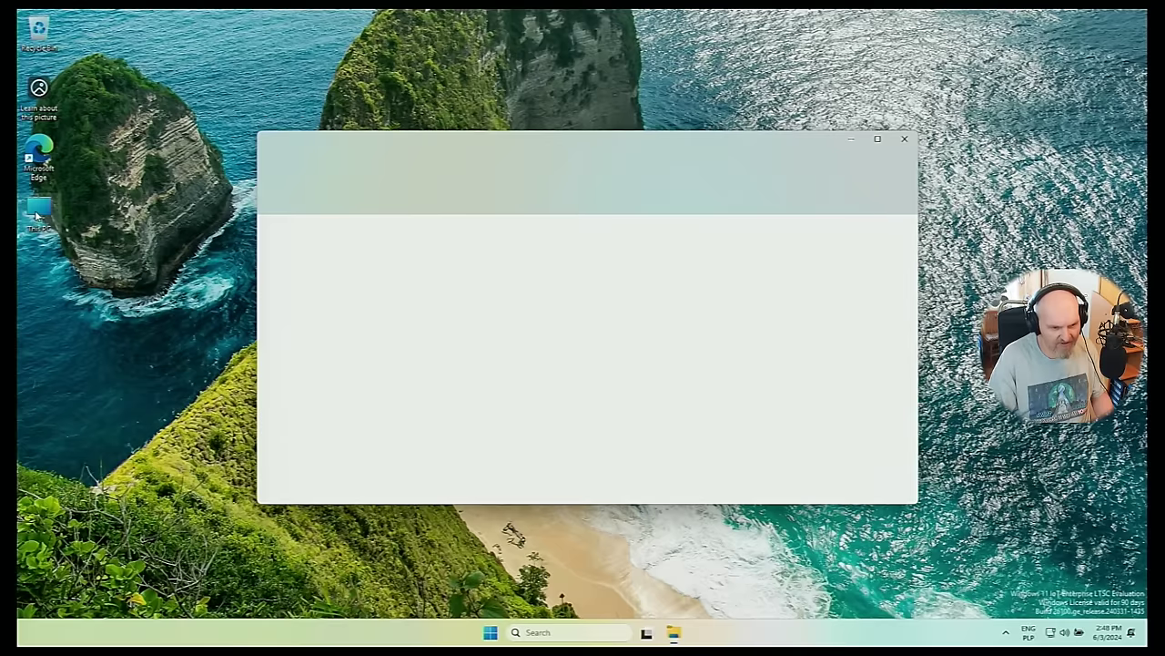
left_click_drag(455, 151, 406, 122)
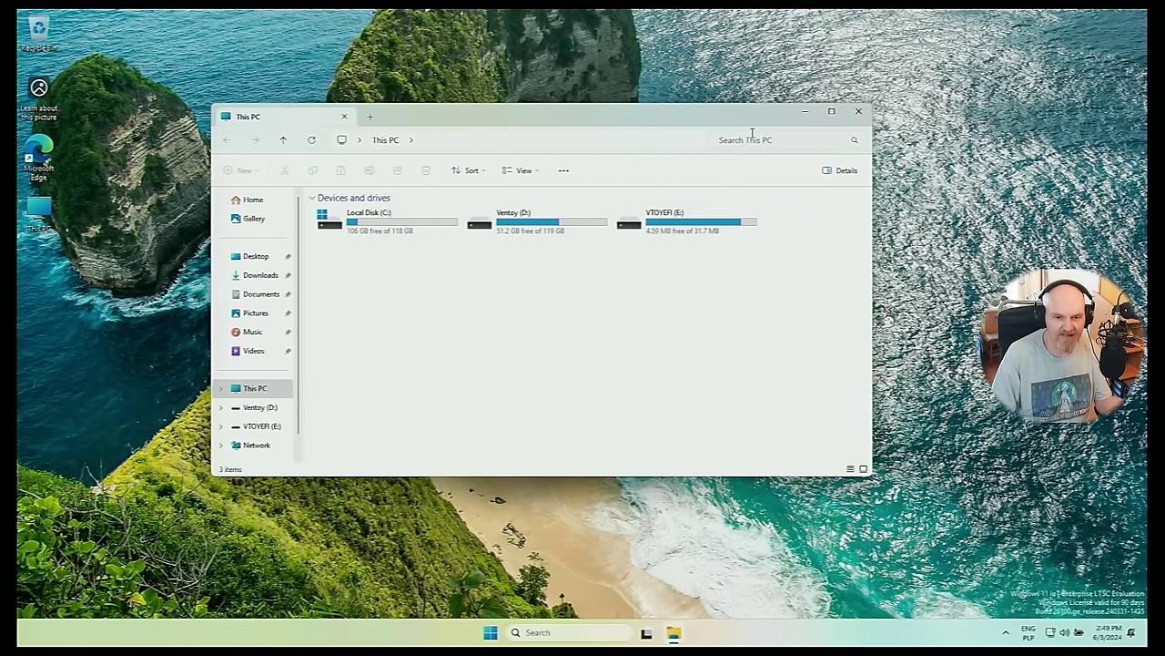
left_click(859, 111)
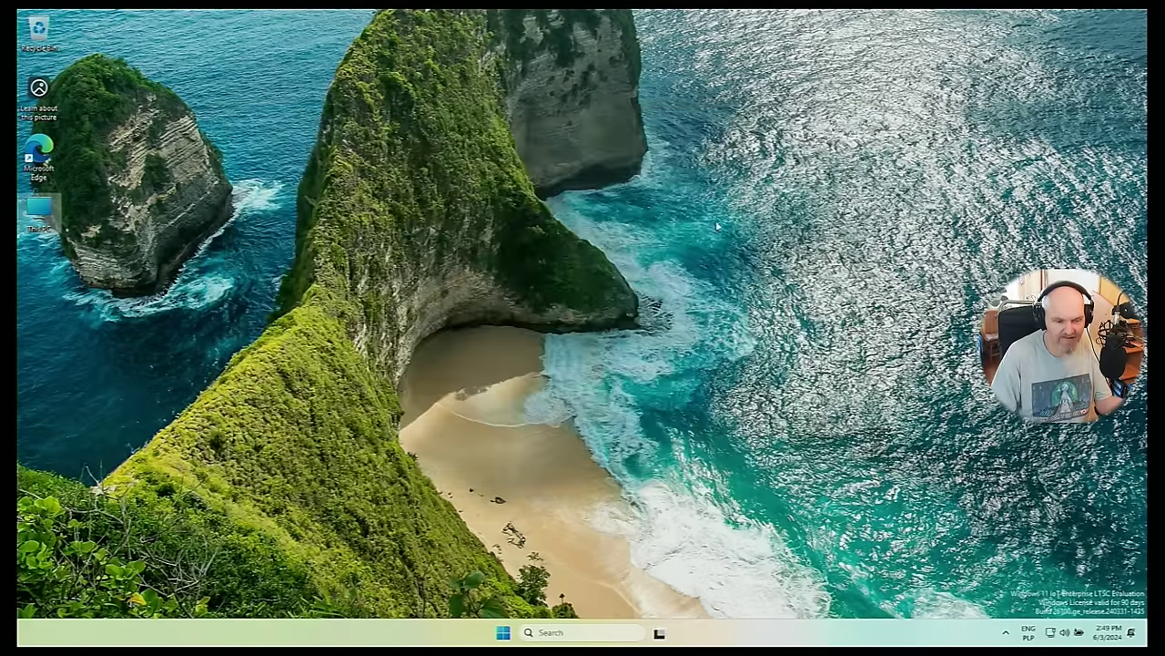
- Look through the complete list of installed apps in the Start menu
left_click(512, 633)
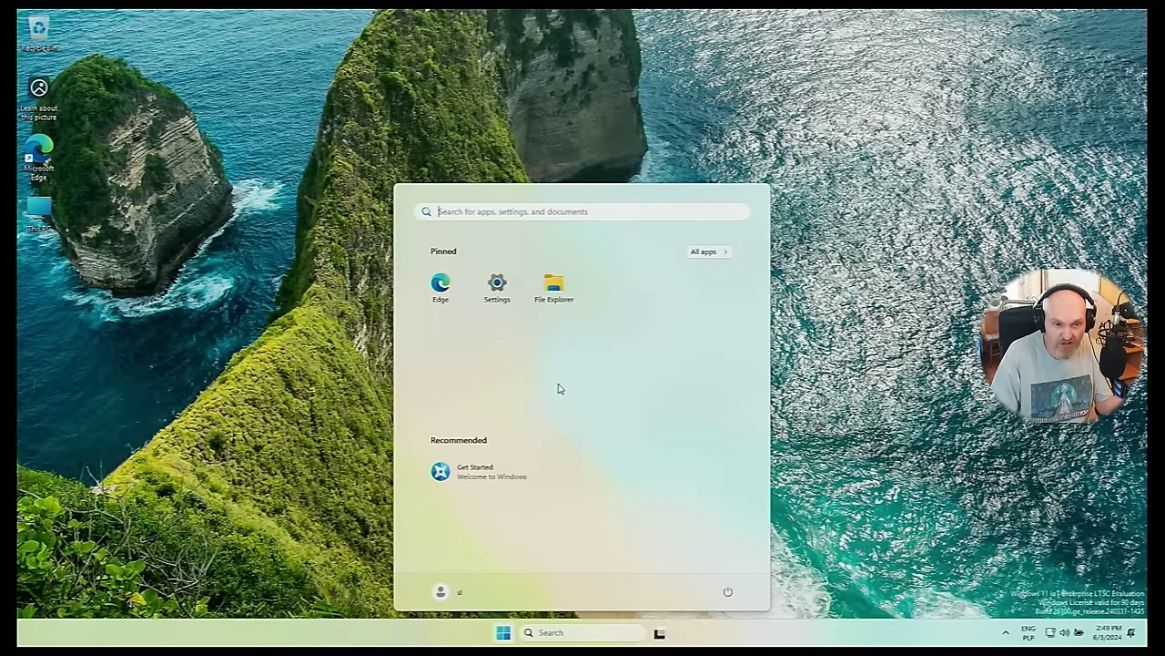
left_click(705, 255)
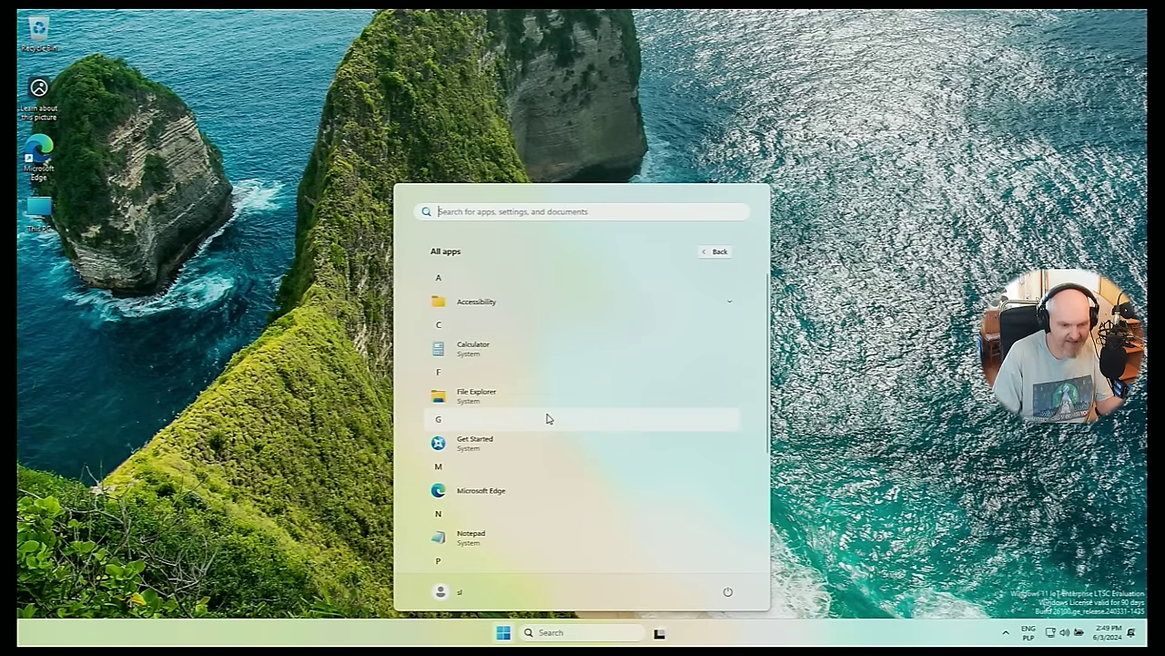
scroll(547, 417, "down", 3)
scroll(549, 423, "down", 1)
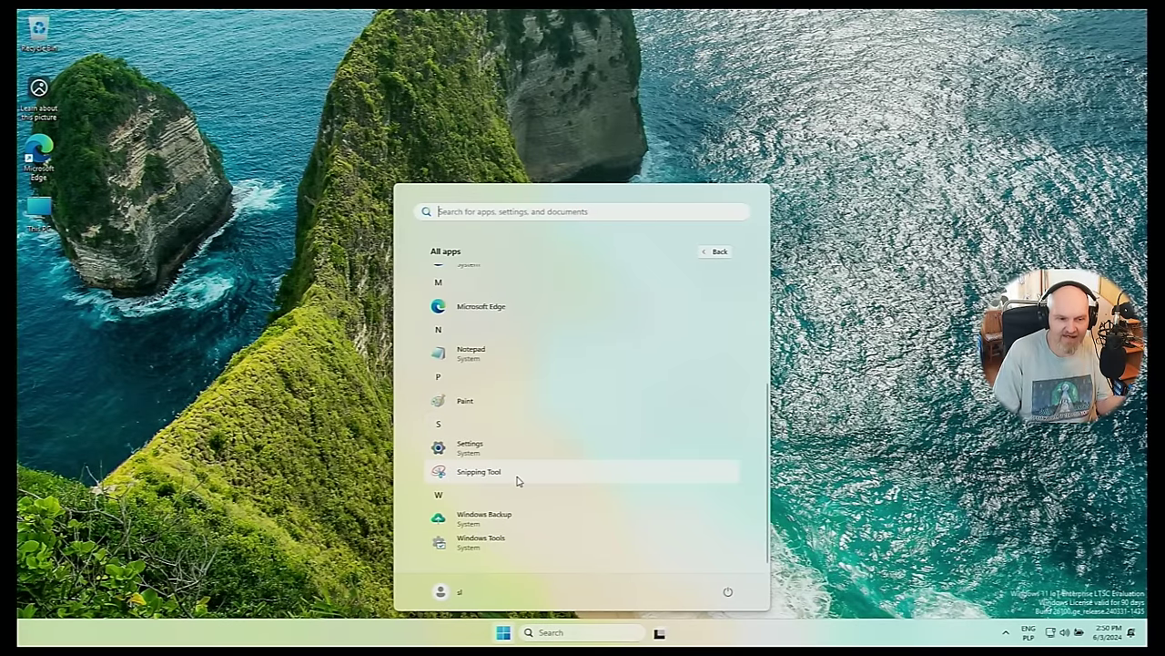
- Search the Start menu for "directx" and clear the query
type("dir")
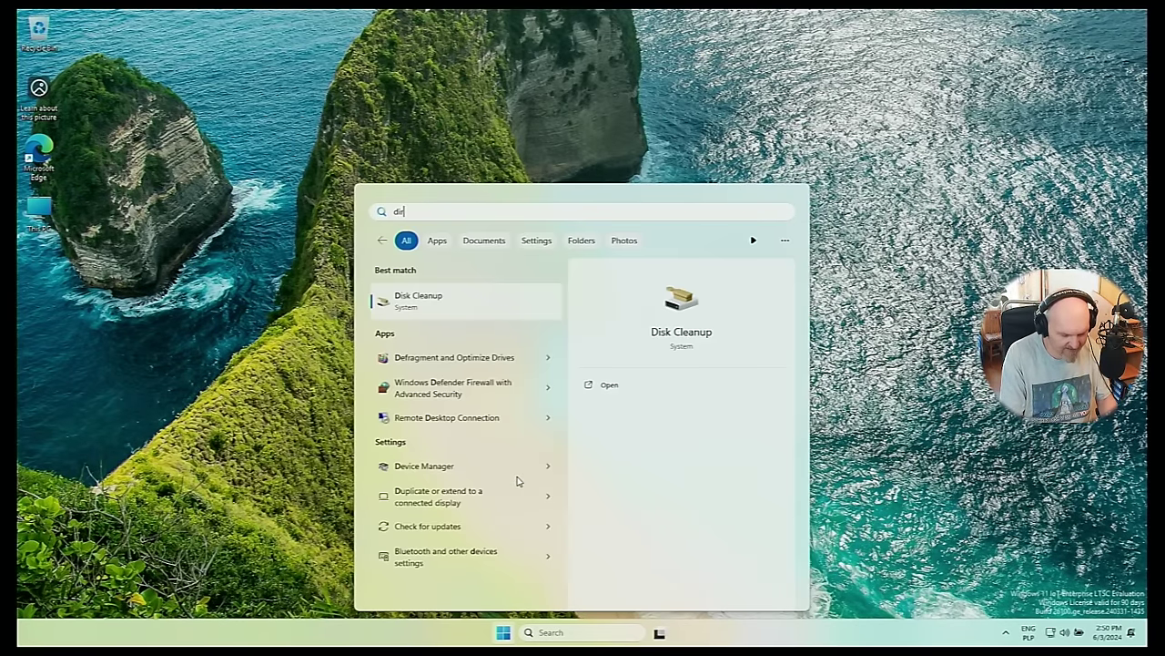
type("ectx")
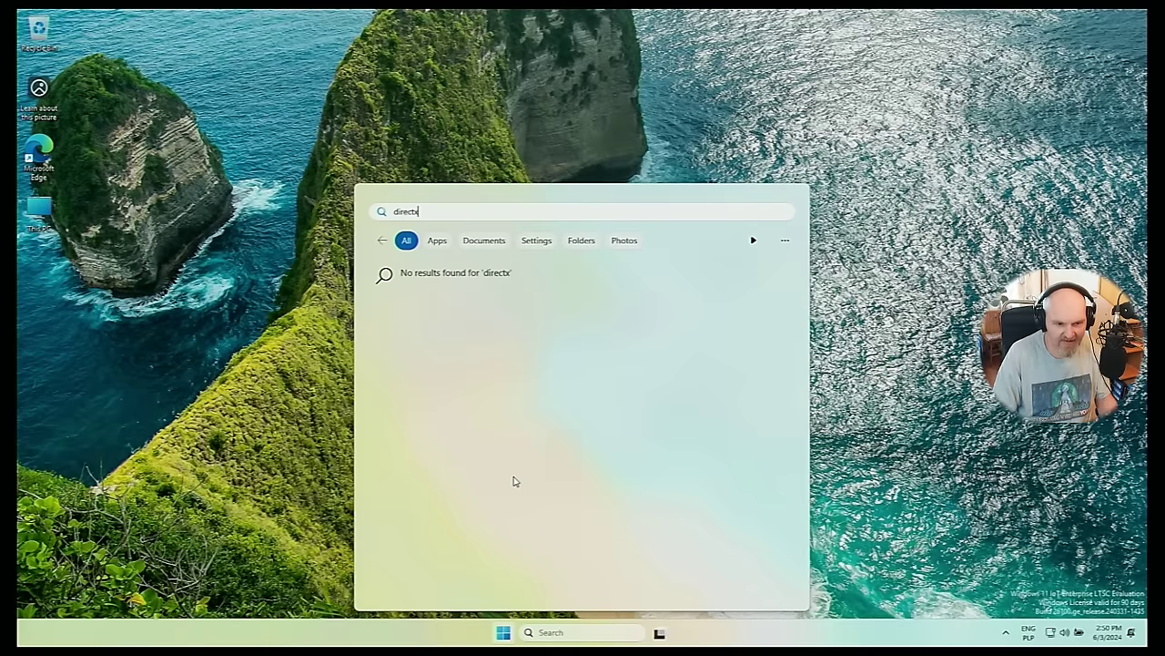
key("BackSpace")
key("BackSpace")
key("BackSpace")
key("BackSpace")
key("BackSpace")
key("BackSpace")
key("BackSpace")
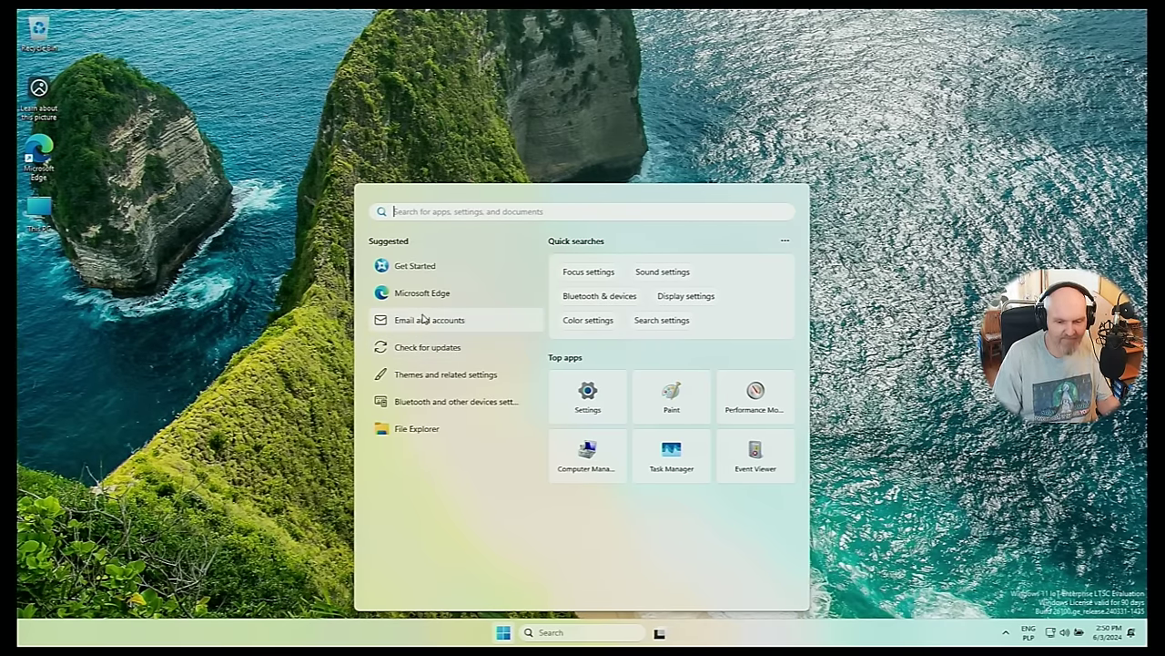
- Open the Windows Features dialog from the Optional features page of the System settings
left_click(604, 408)
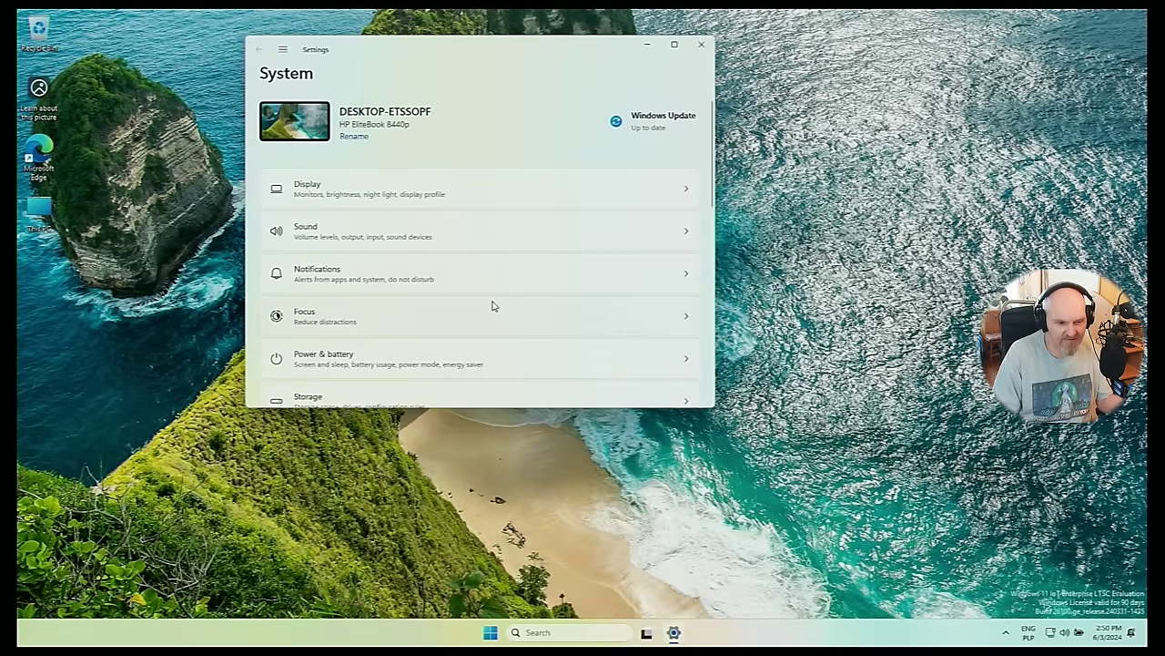
scroll(473, 318, "down", 3)
scroll(469, 324, "down", 5)
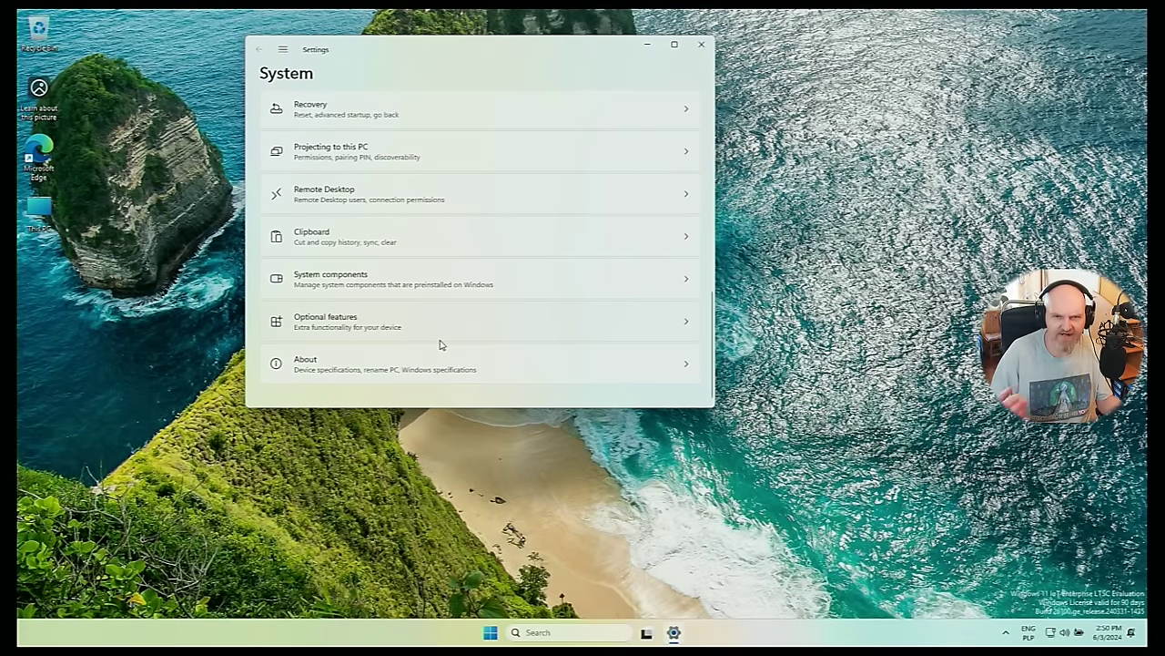
left_click(355, 320)
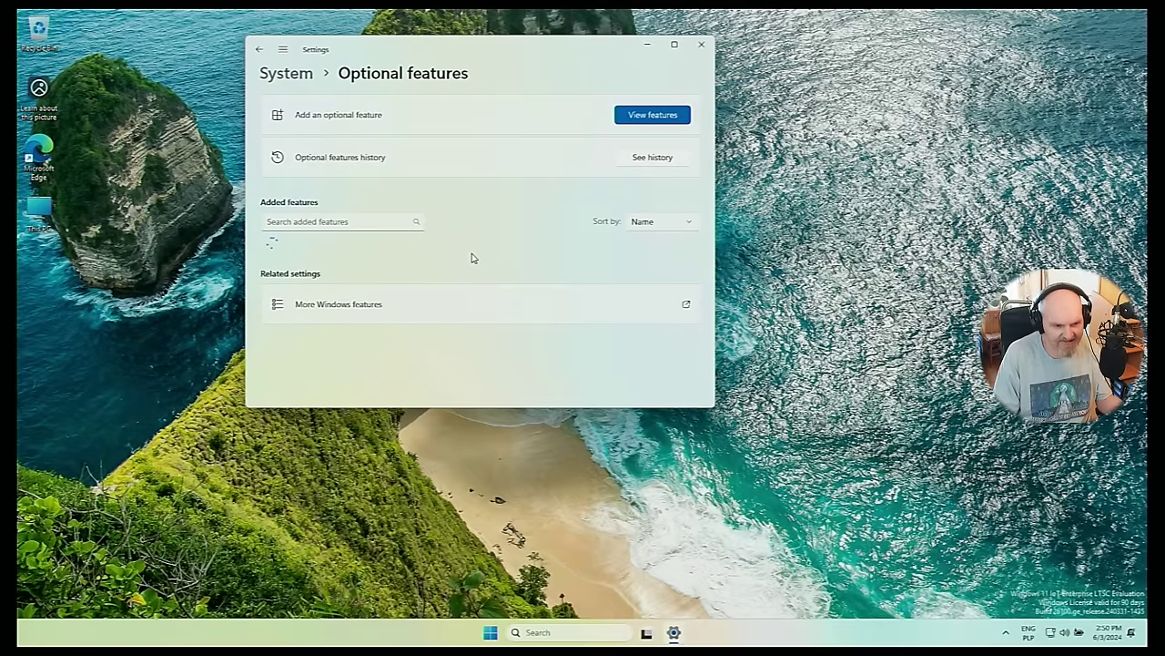
left_click(371, 307)
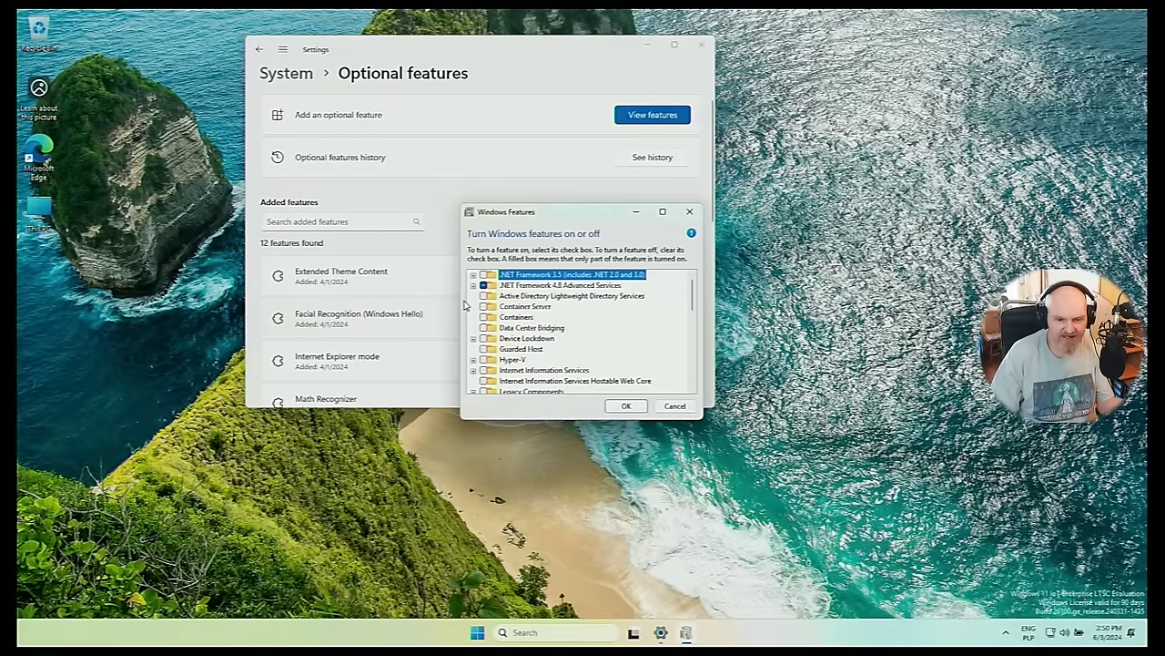
- Examine the list of Windows features that can be turned on or off, and close the dialog without changes
scroll(580, 320, "down", 7)
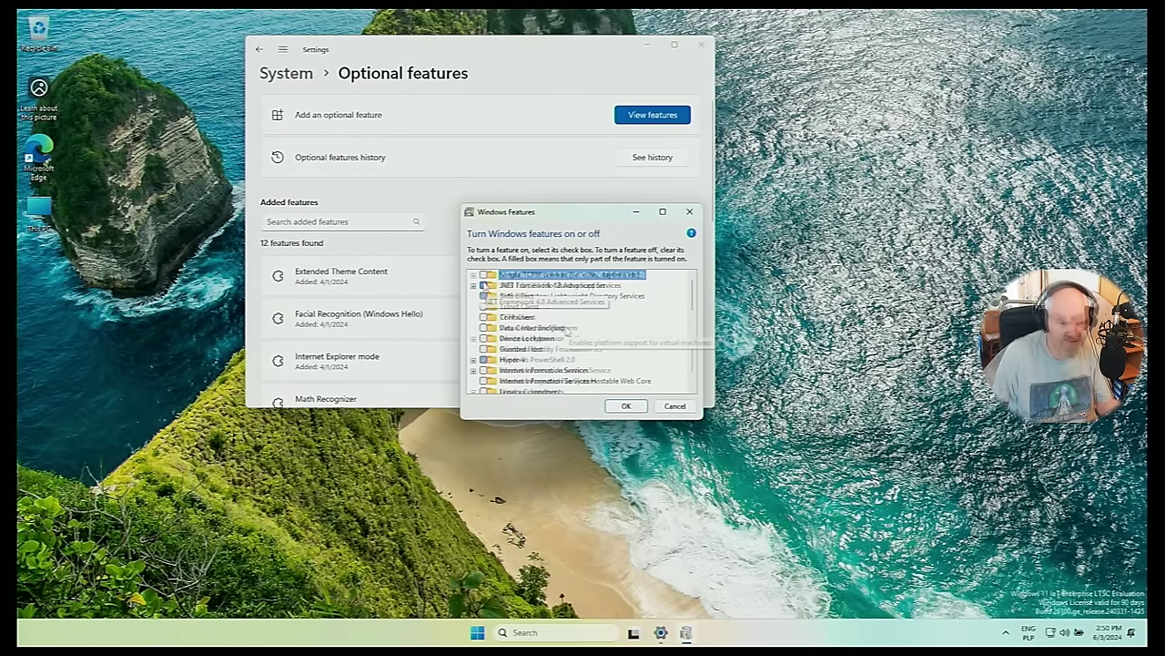
scroll(580, 320, "down", 2)
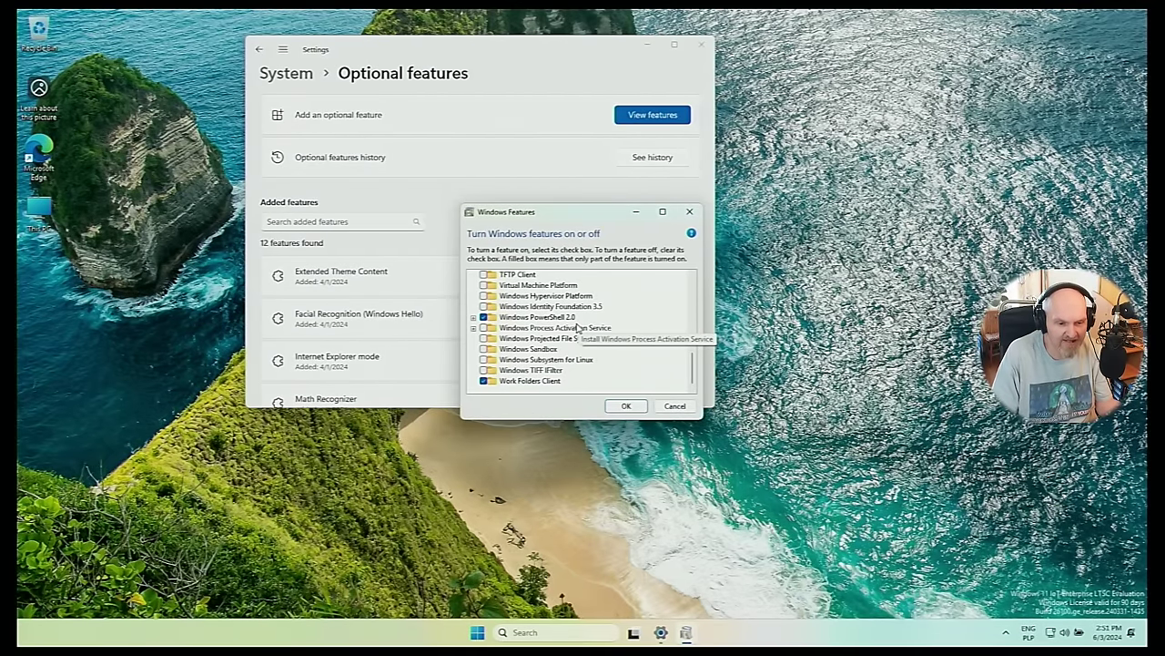
scroll(579, 328, "up", 3)
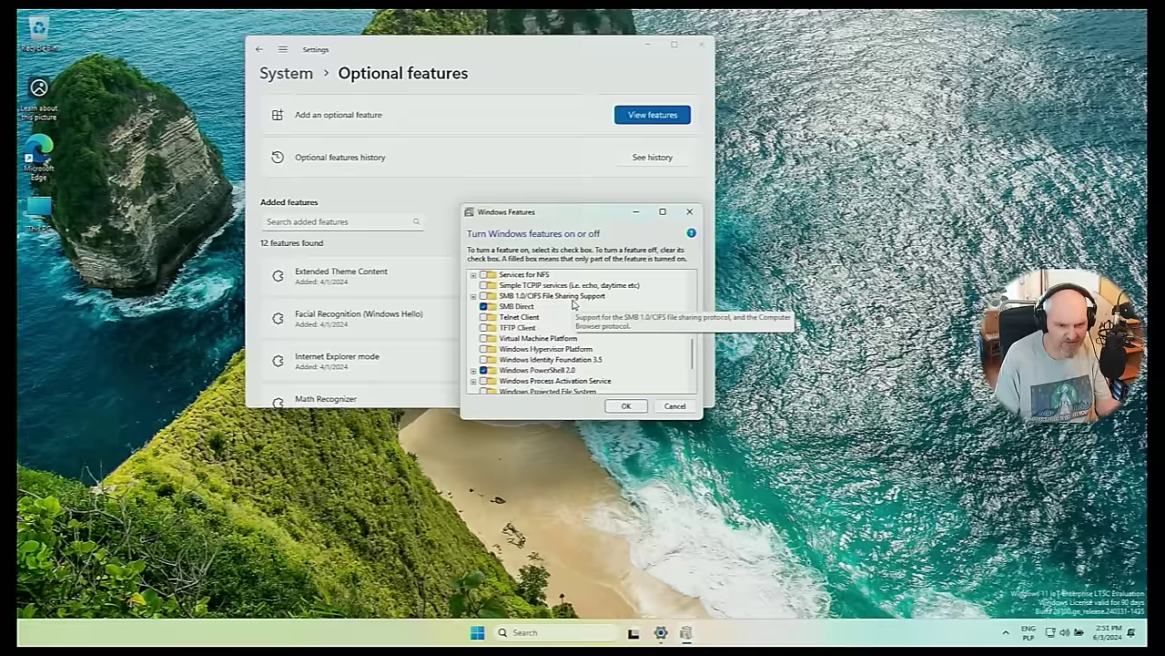
scroll(574, 314, "up", 3)
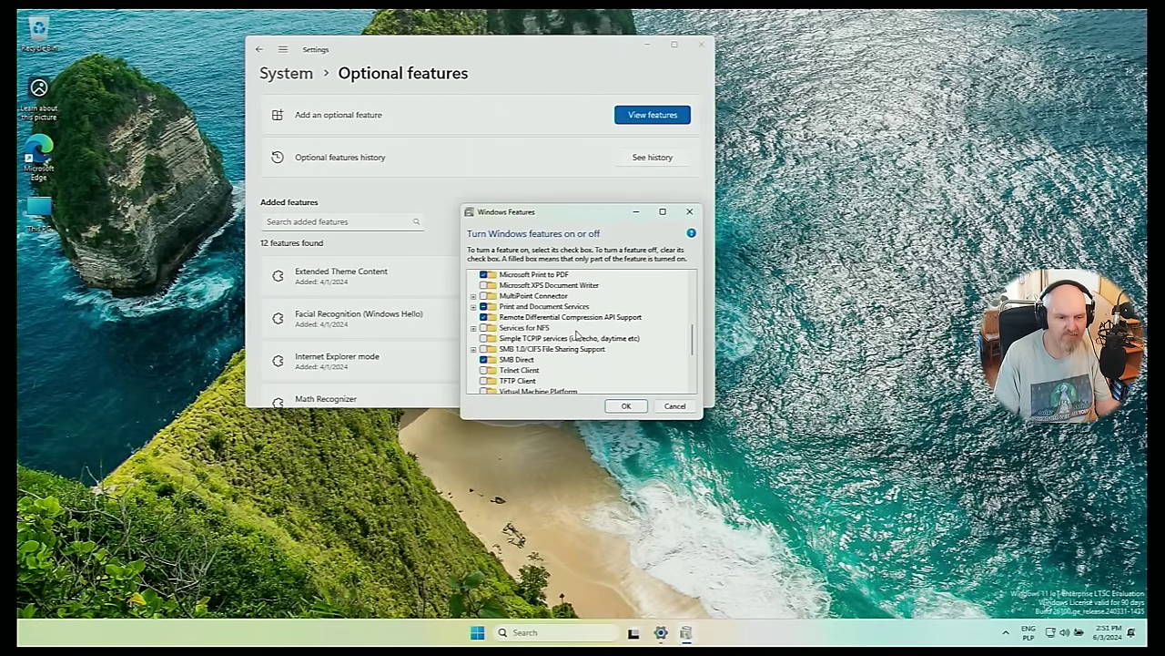
scroll(576, 335, "up", 3)
scroll(569, 333, "up", 3)
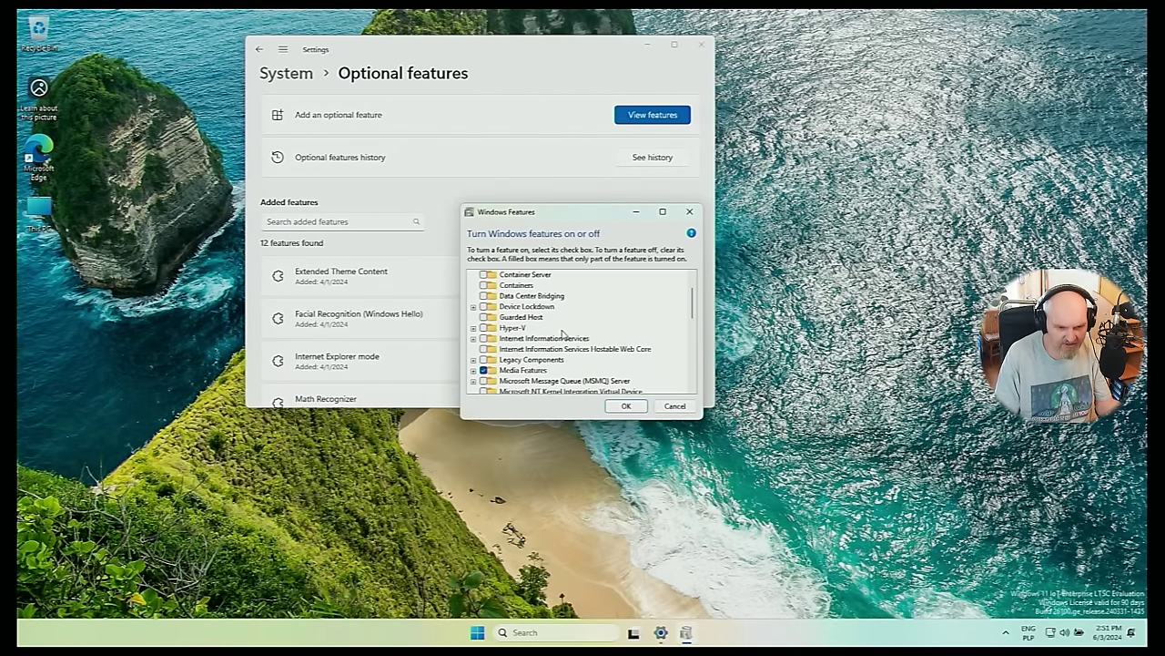
left_click(699, 215)
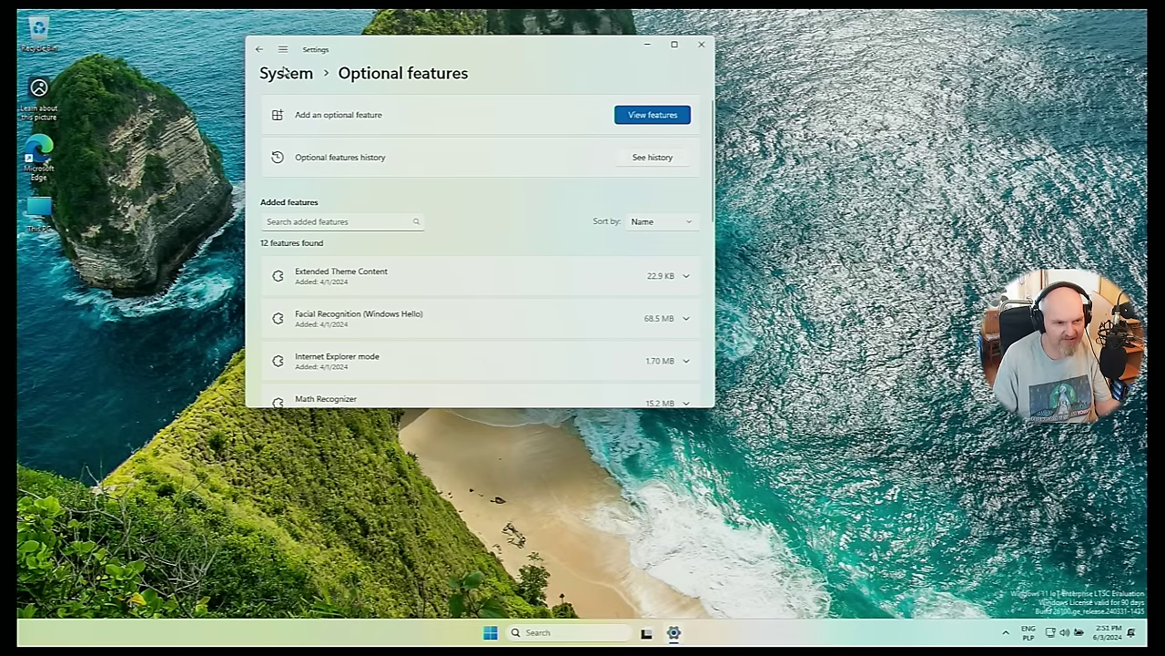
- Return to the main System settings and open the Activation page
left_click(258, 50)
scroll(399, 338, "down", 3)
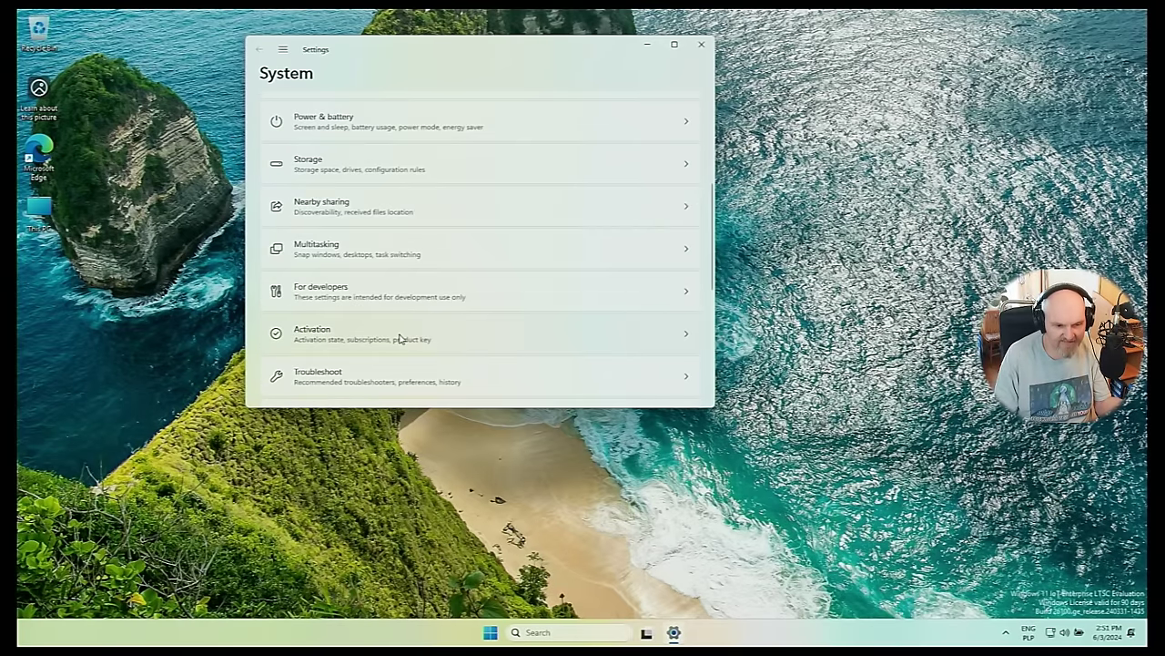
left_click(398, 335)
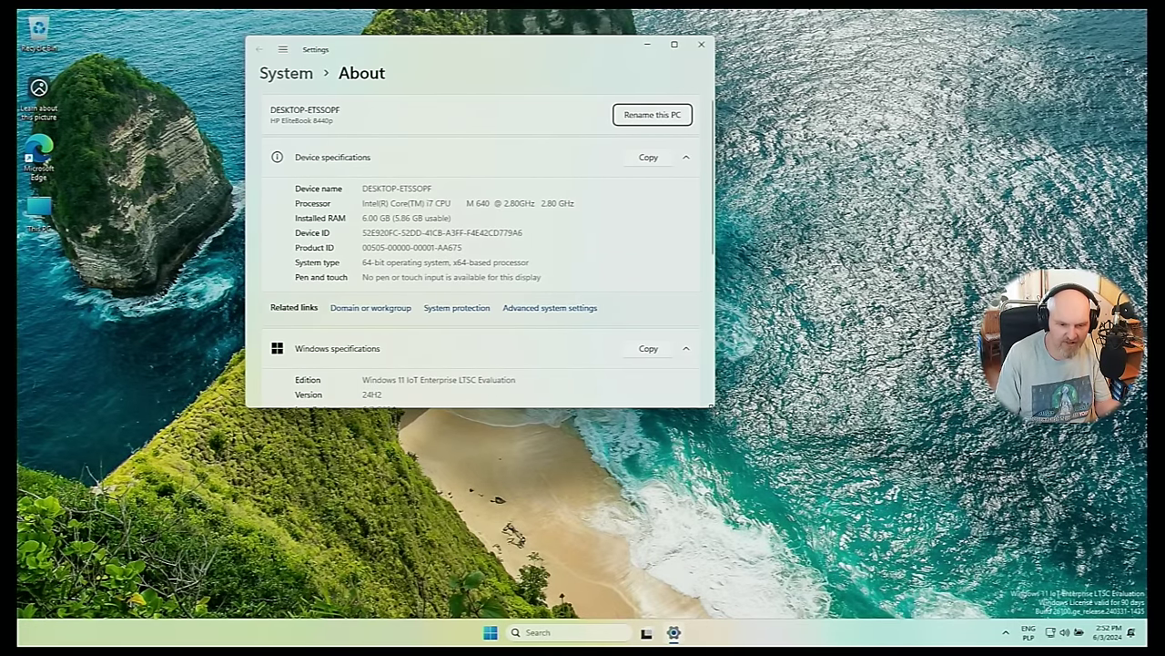
- Enlarge the Settings window and examine the device and Windows specifications on the About page
left_click_drag(714, 408, 881, 587)
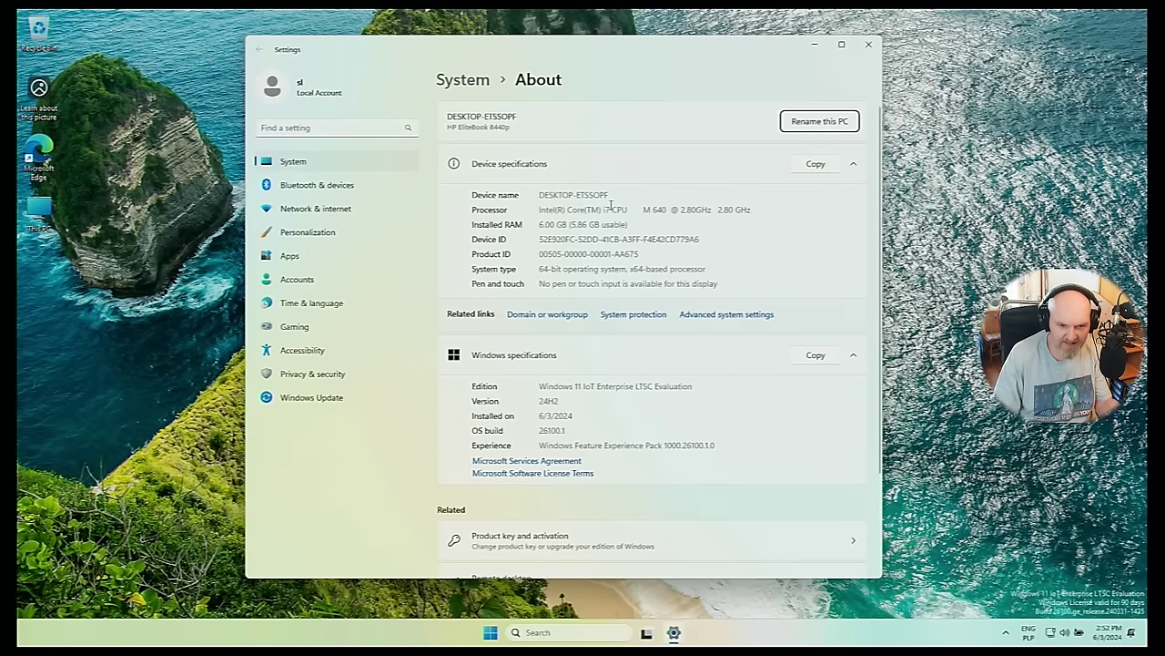
scroll(610, 206, "down", 3)
scroll(608, 254, "up", 3)
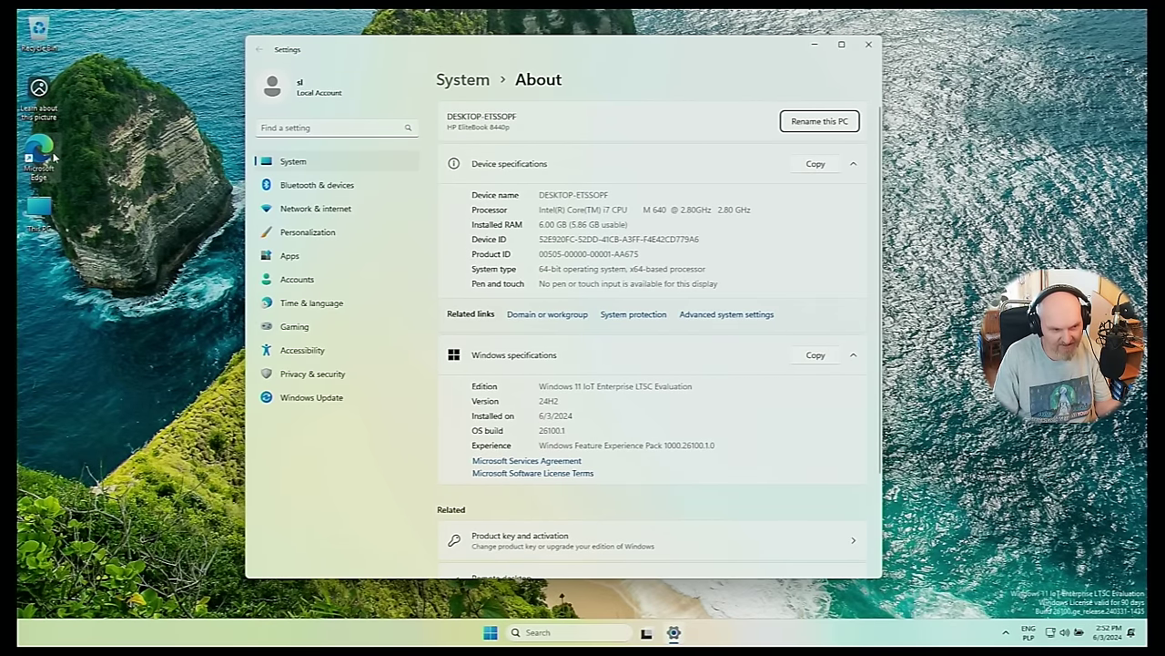
right_click(43, 205)
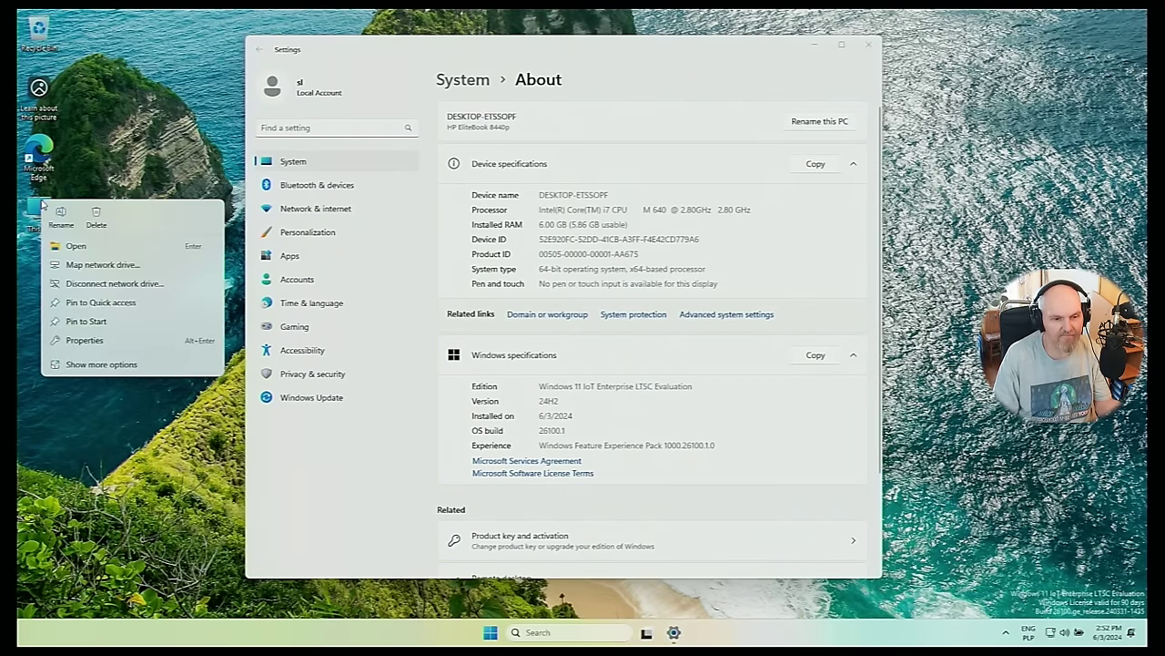
left_click(851, 324)
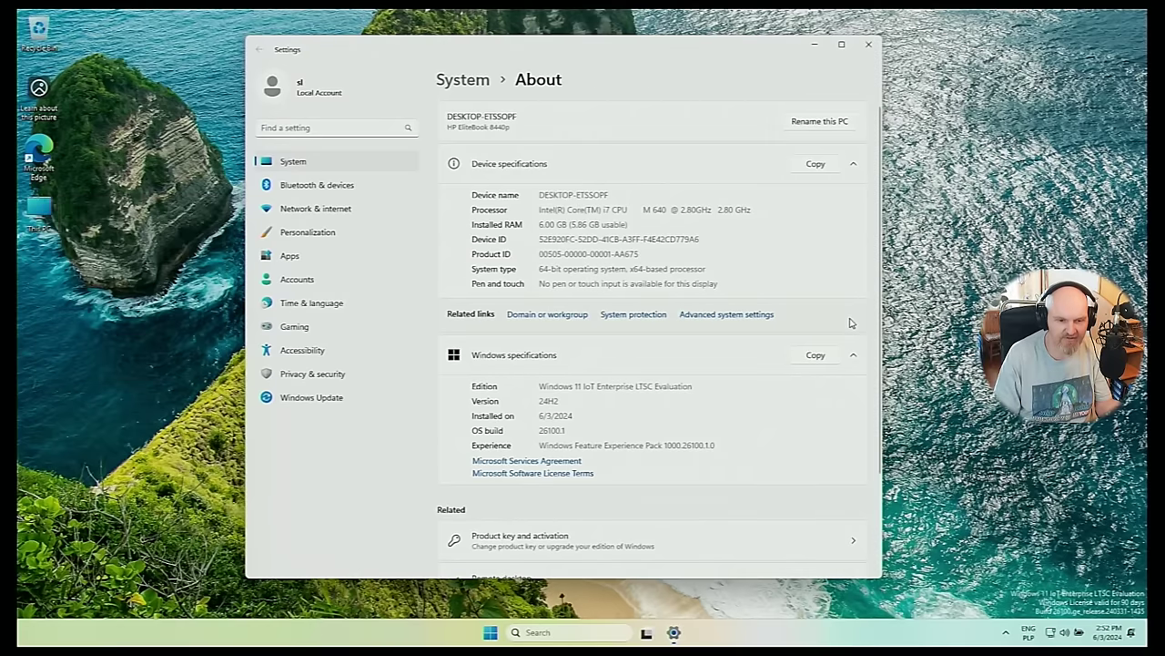
- Open Device Manager from the hardware options of the advanced system properties
left_click(752, 315)
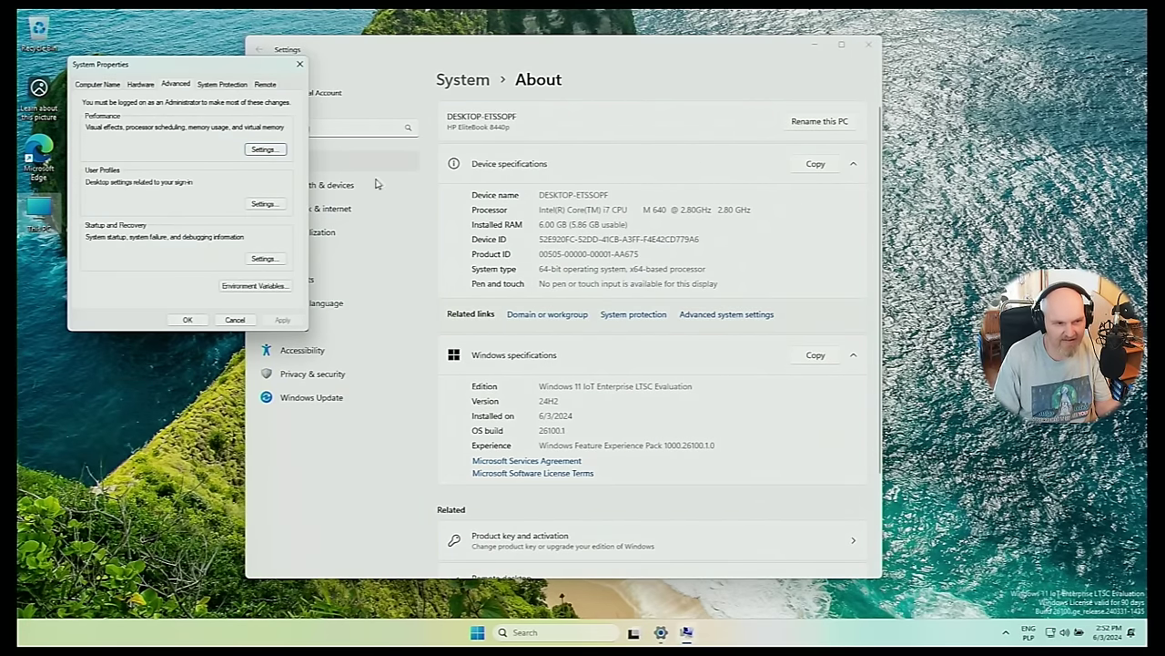
left_click(141, 84)
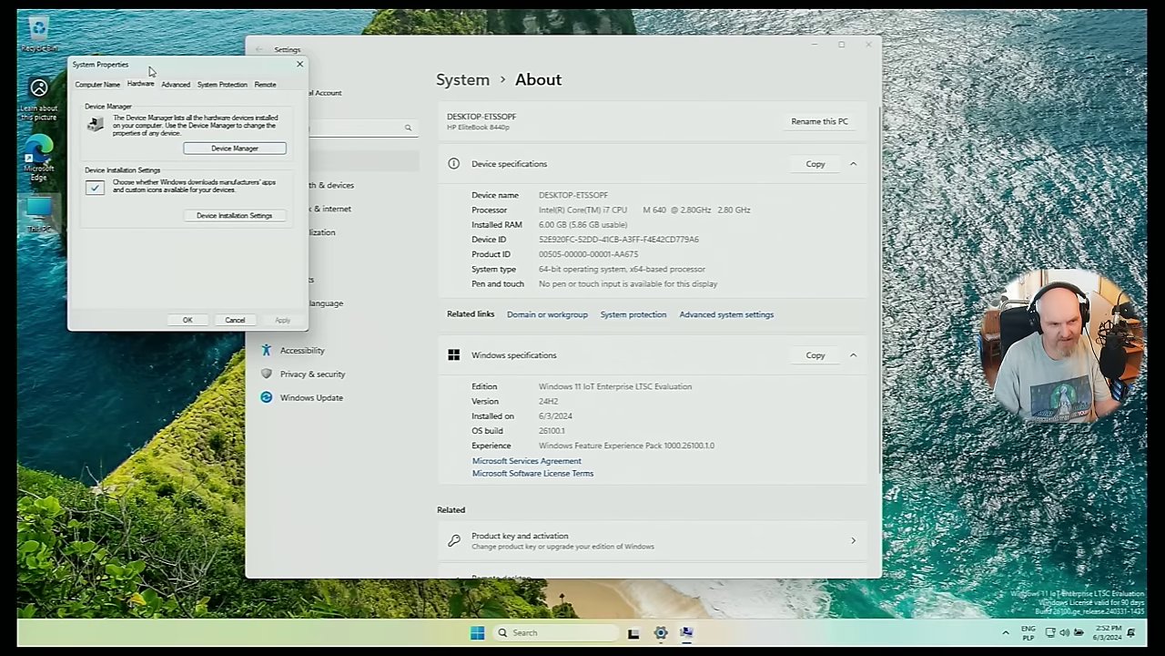
left_click_drag(151, 70, 469, 171)
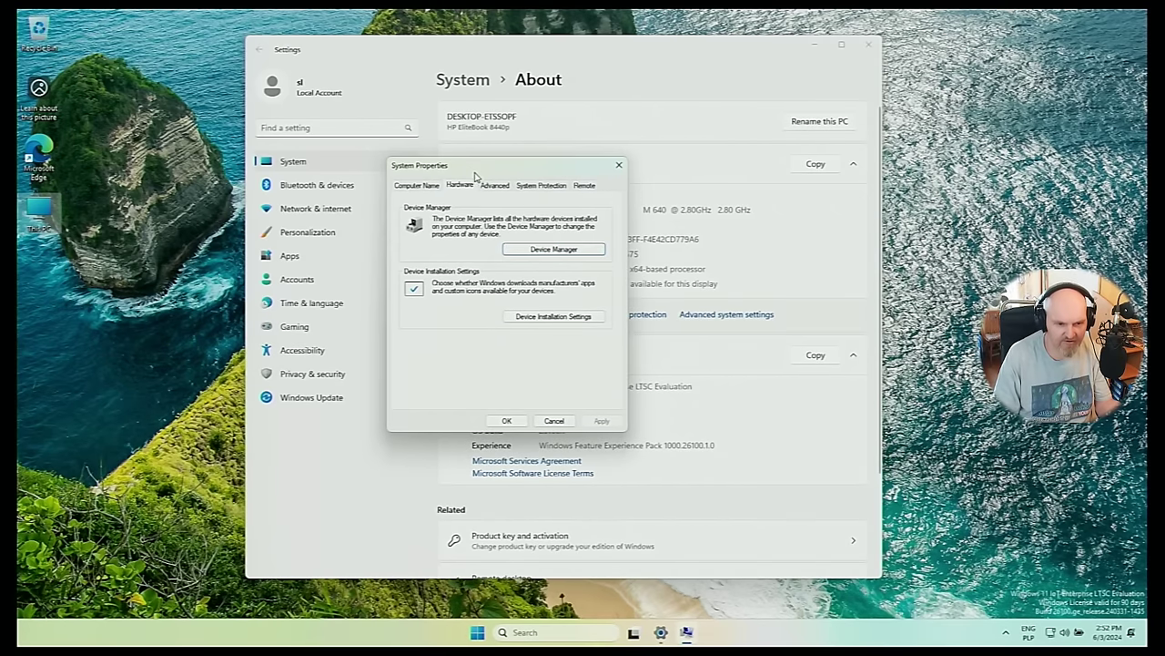
left_click(554, 248)
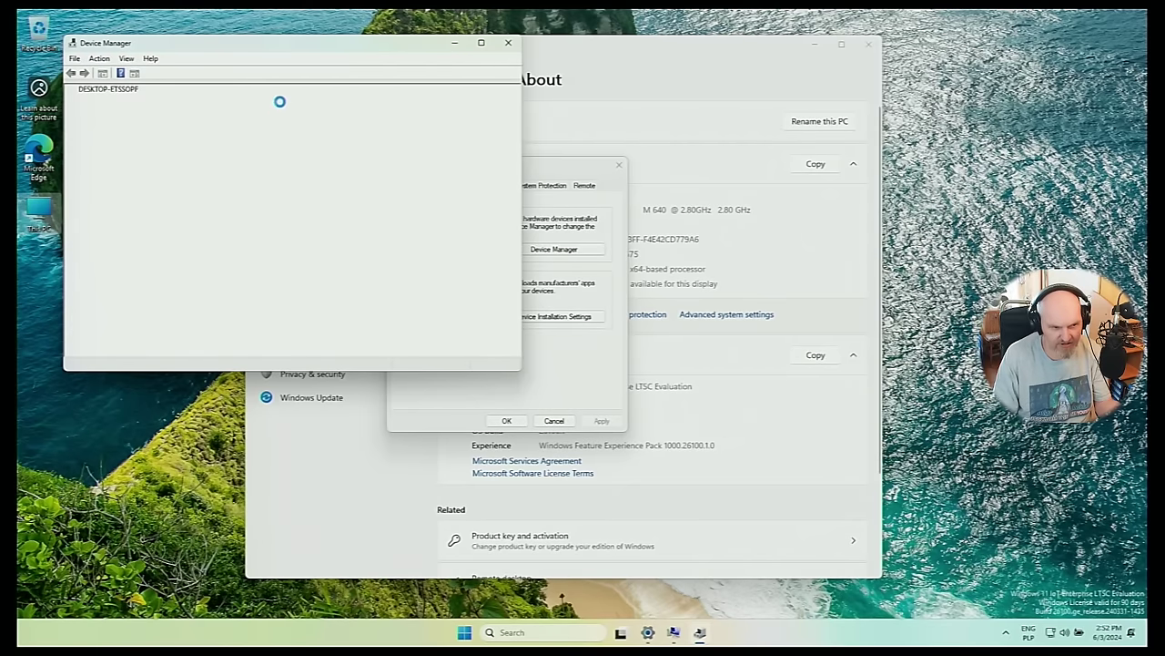
- Look through the Device Manager list, and close System Properties and Settings
left_click_drag(193, 45, 478, 137)
scroll(501, 278, "down", 3)
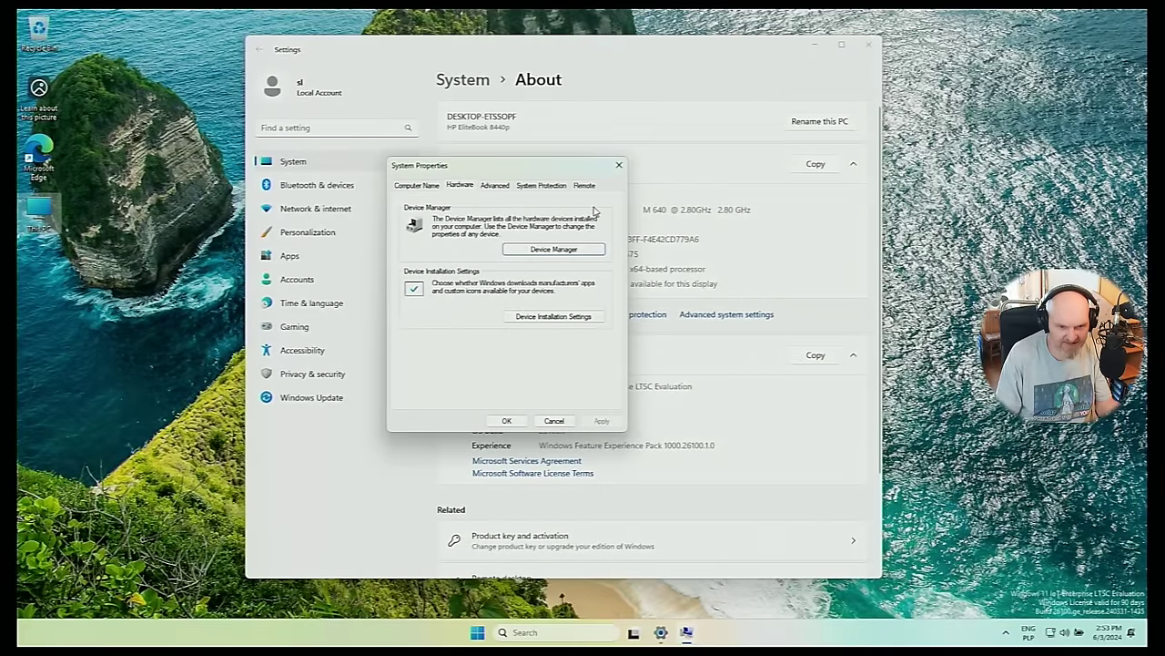
left_click(618, 165)
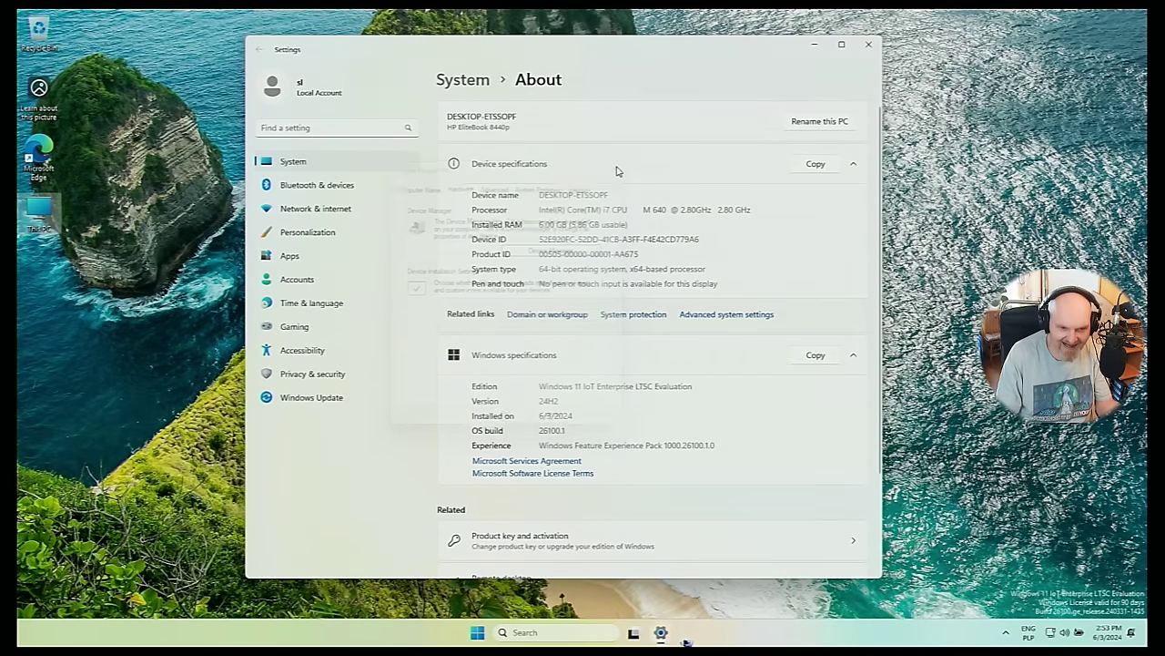
left_click(869, 44)
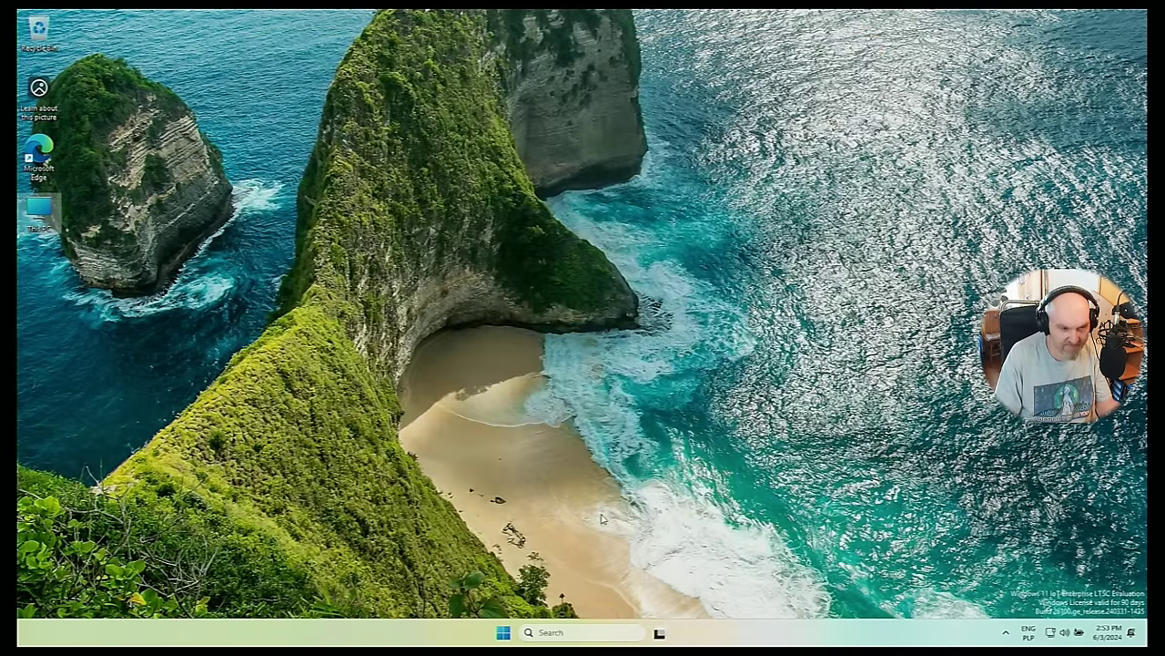
- Open This PC to view the drives, check the Downloads folder, and close File Explorer
double_click(50, 224)
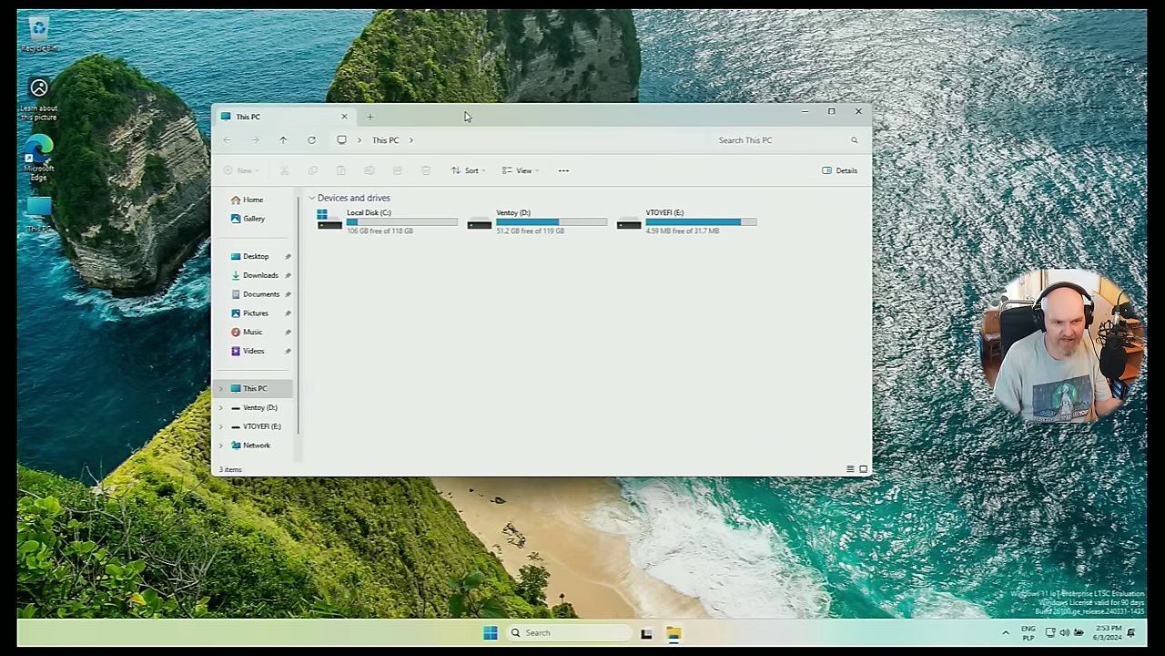
left_click_drag(465, 116, 492, 119)
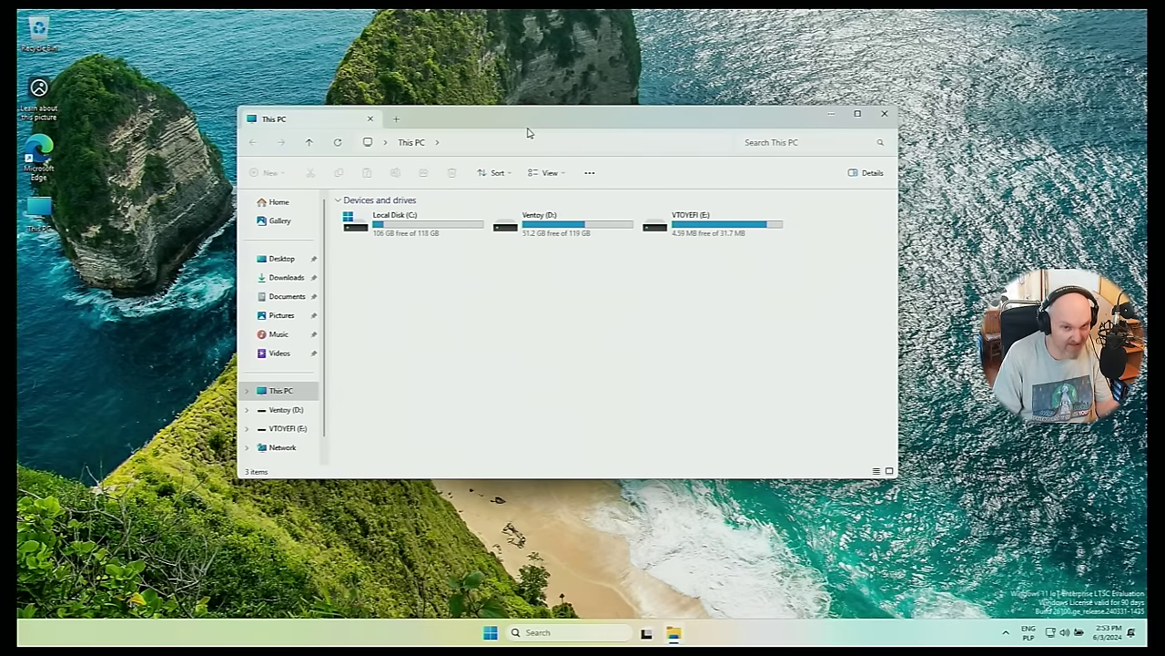
mouse_move(512, 125)
left_mouse_down()
mouse_move(536, 134)
mouse_move(440, 156)
mouse_move(512, 119)
left_mouse_up()
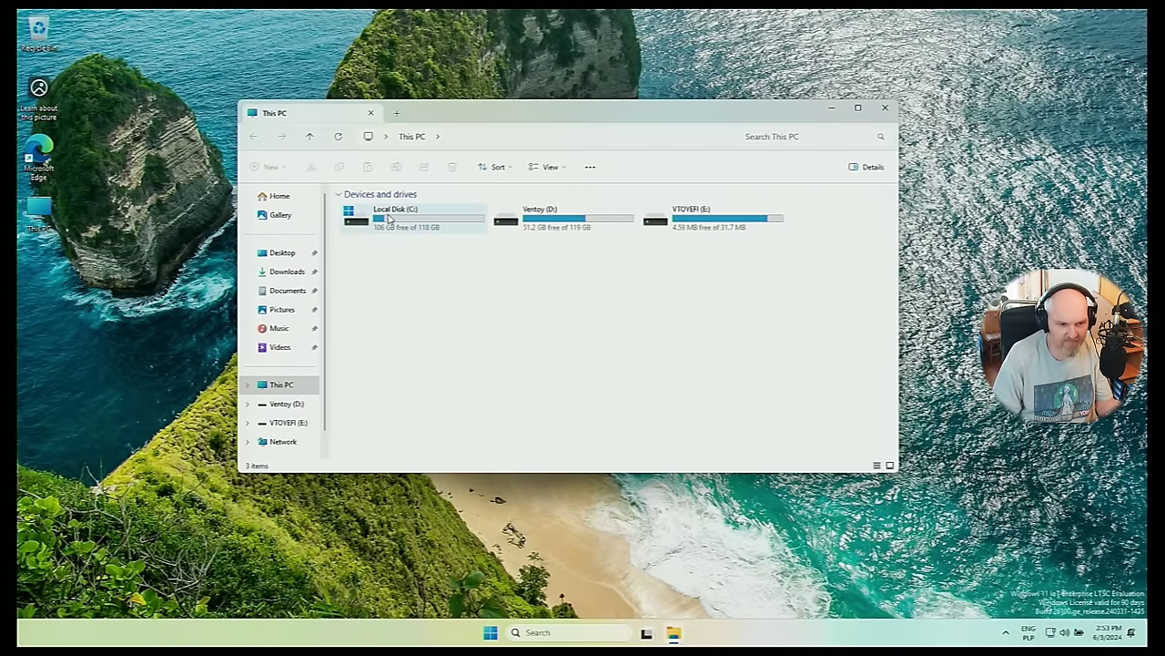
left_click(287, 271)
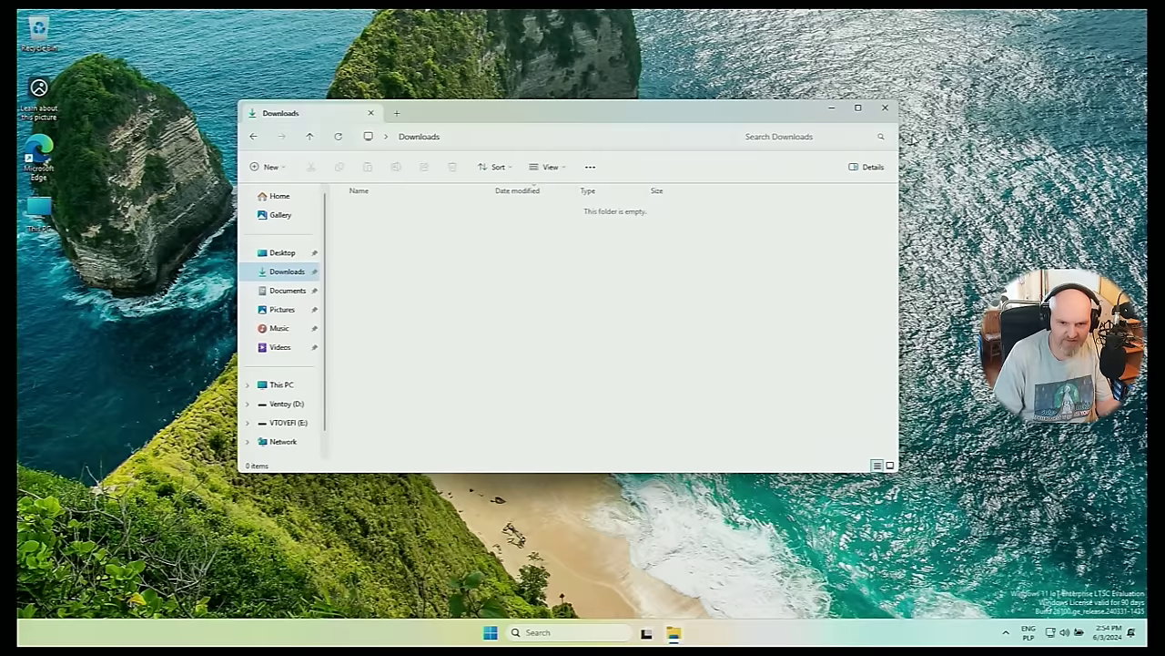
left_click(885, 107)
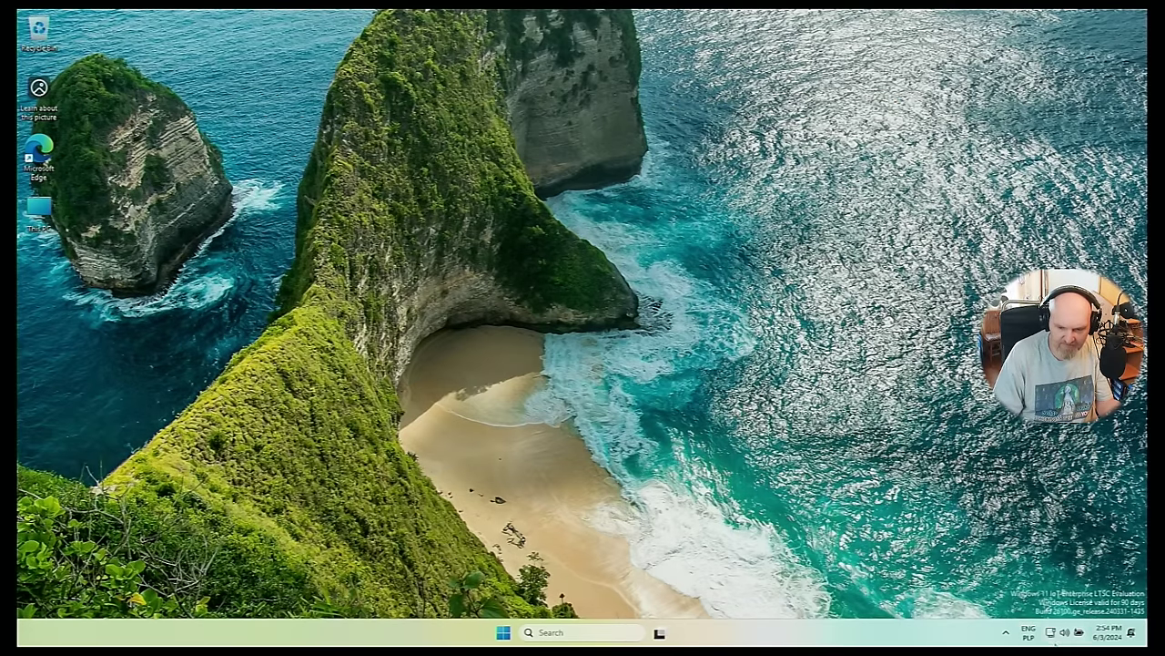
- View the pending notifications and dismiss the notification list
left_click(1133, 634)
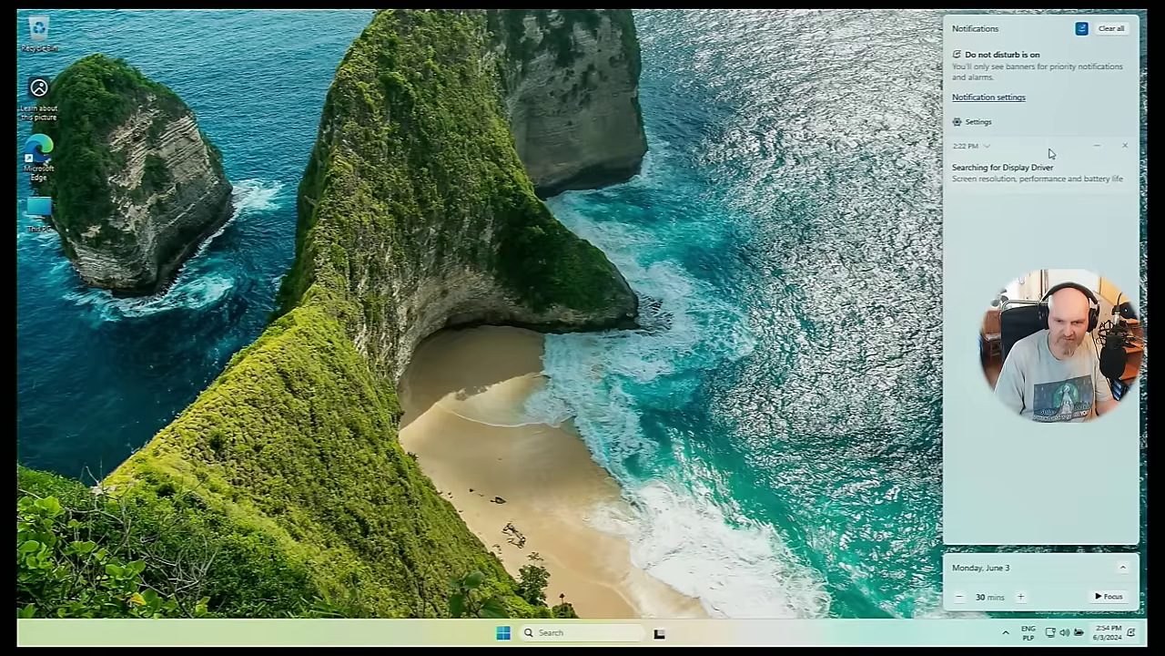
left_click(757, 303)
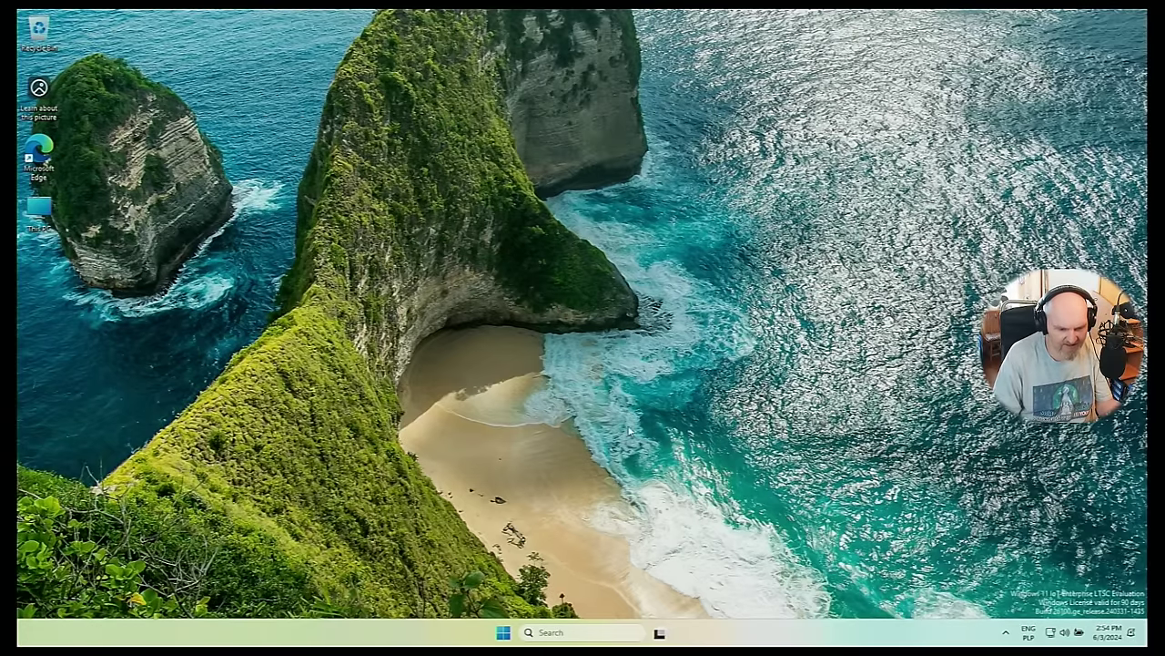
- Open the desktop's display settings and browse the Accessibility and Privacy & security pages
right_click(398, 120)
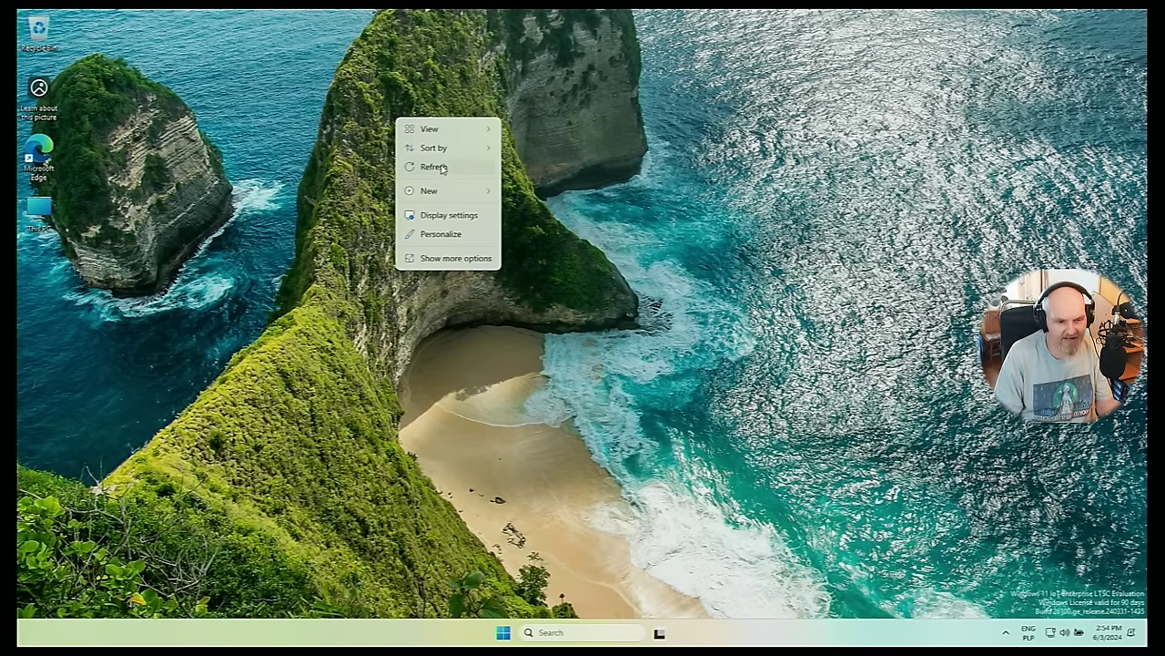
left_click(468, 215)
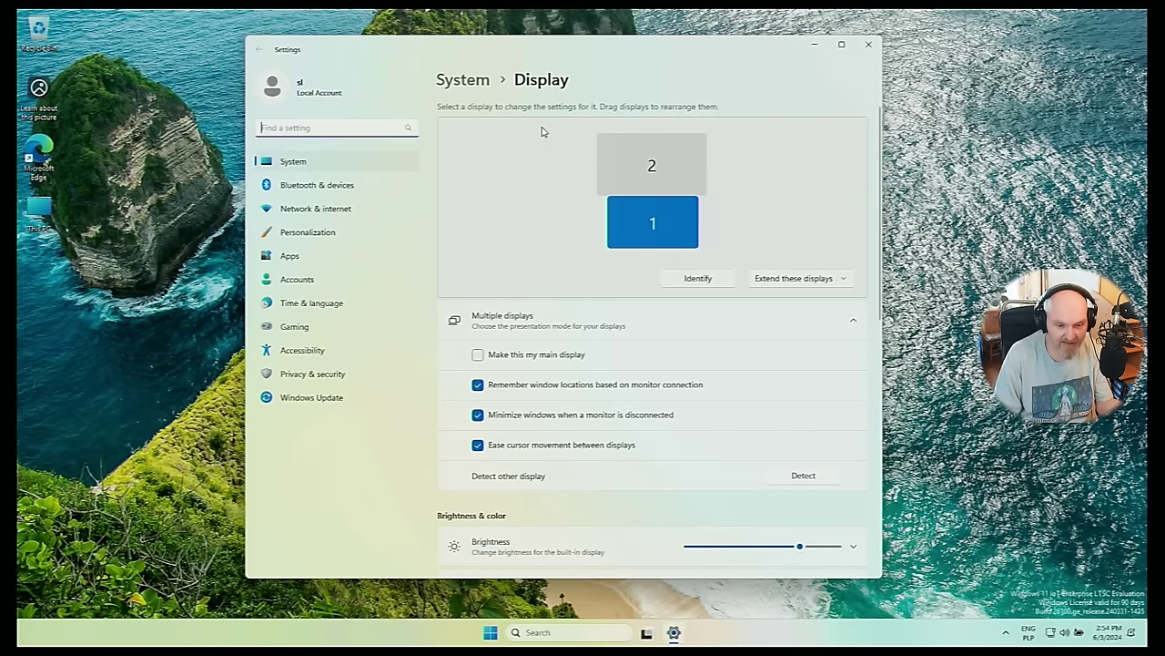
left_click(303, 349)
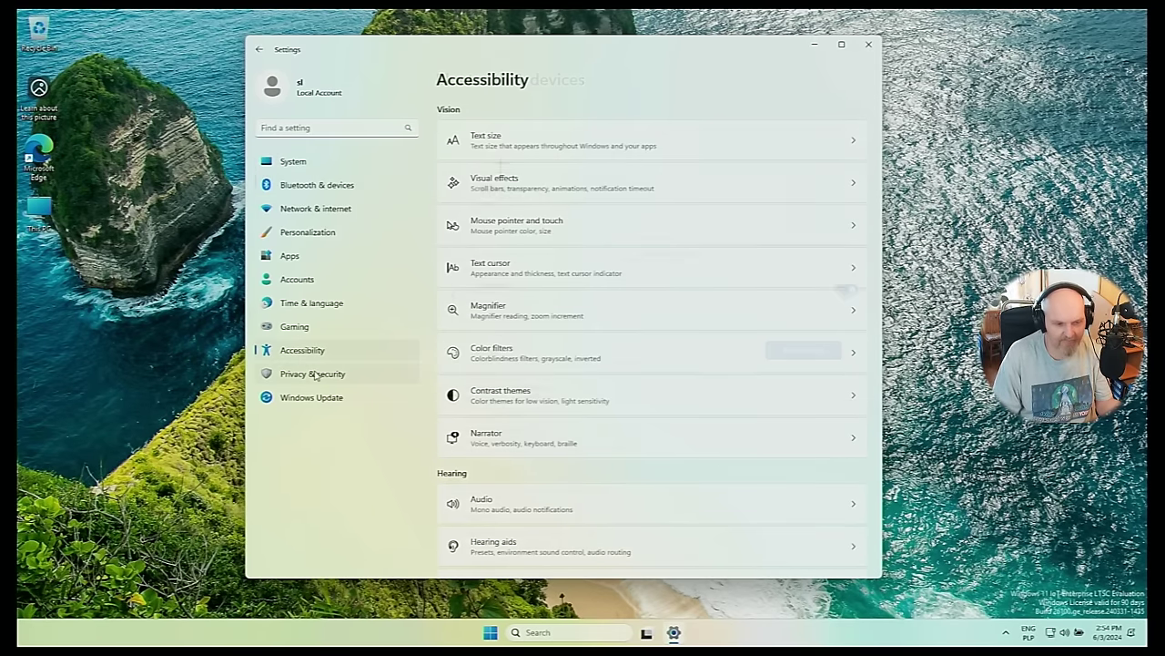
left_click(311, 374)
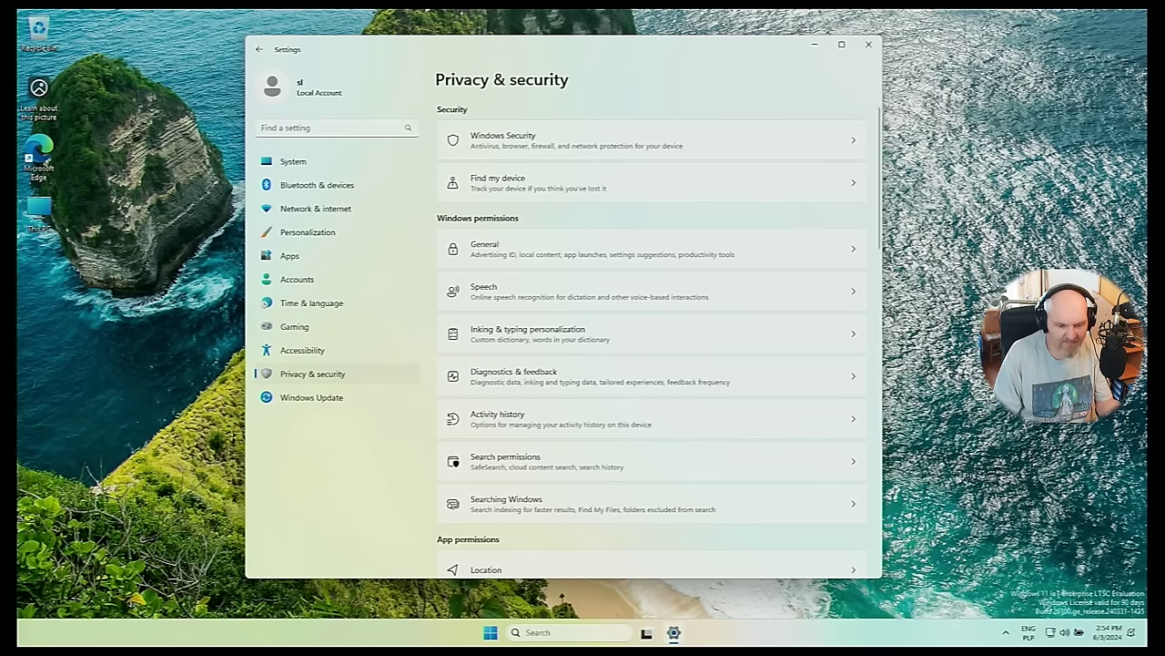
- Glance at the Start menu's pinned apps, dismiss it, and switch to Microsoft Edge
left_click(490, 632)
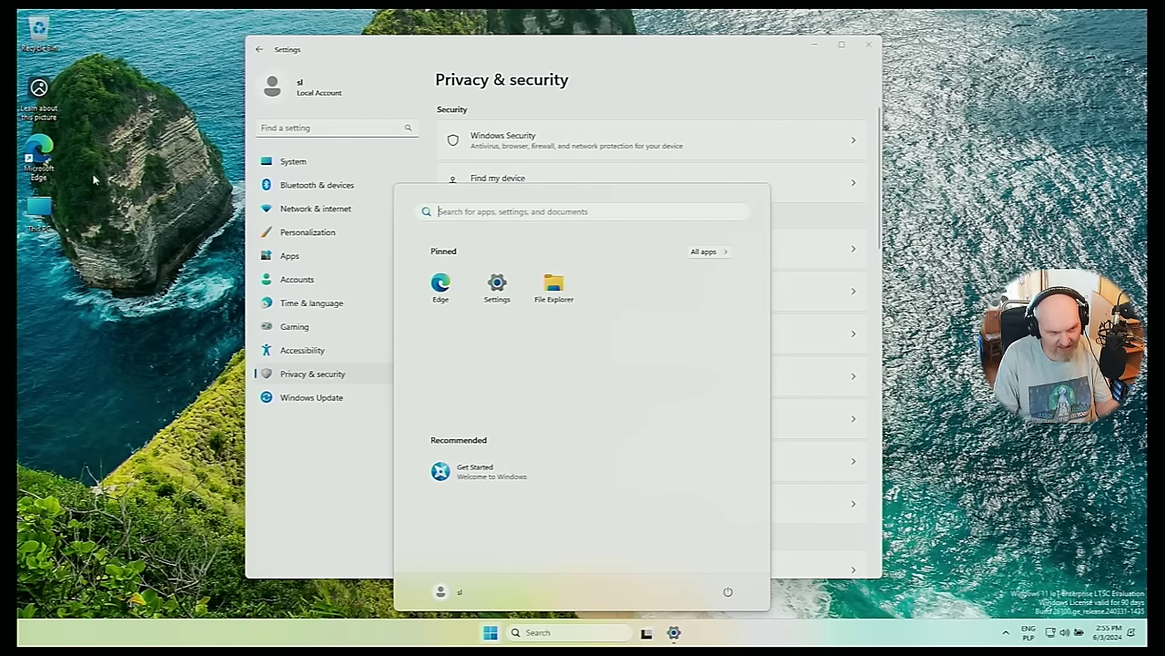
left_click(50, 166)
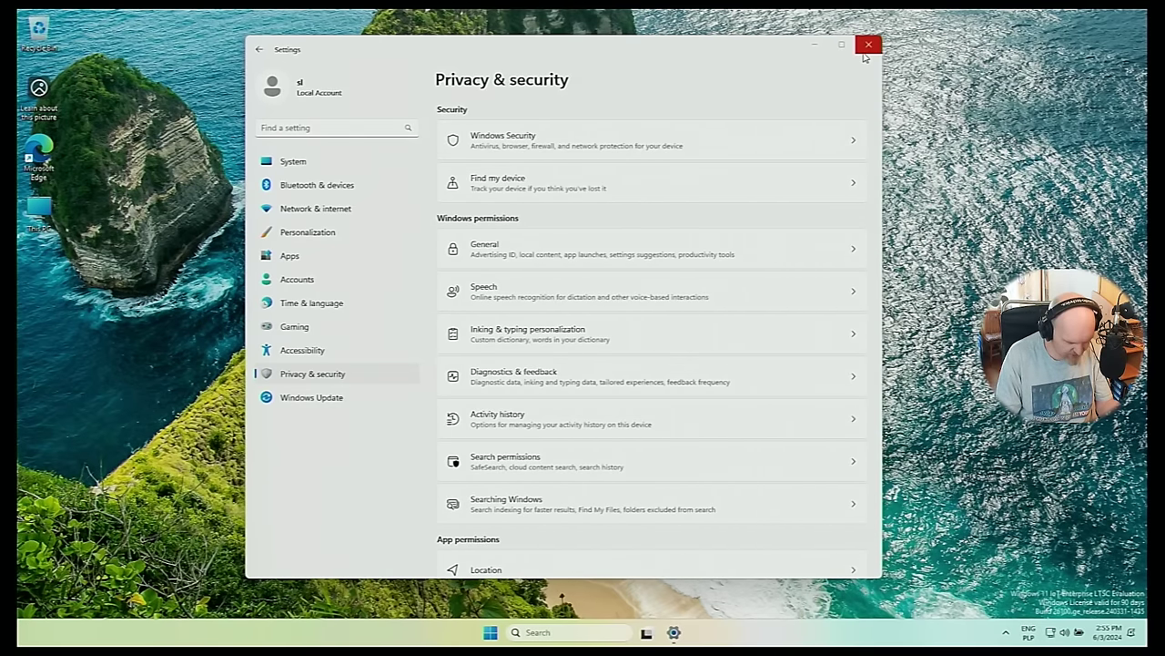
double_click(50, 160)
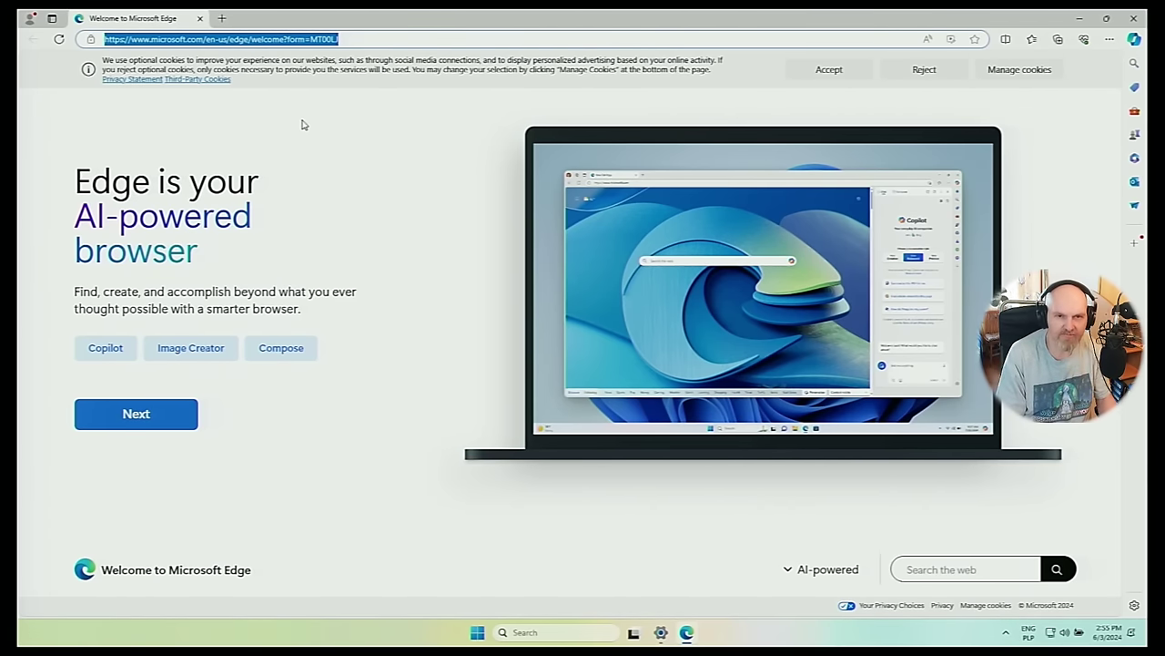
- Search the web for "webgl aquarium" and open the WebGL Aquarium demo from WebGL Samples
type("webg")
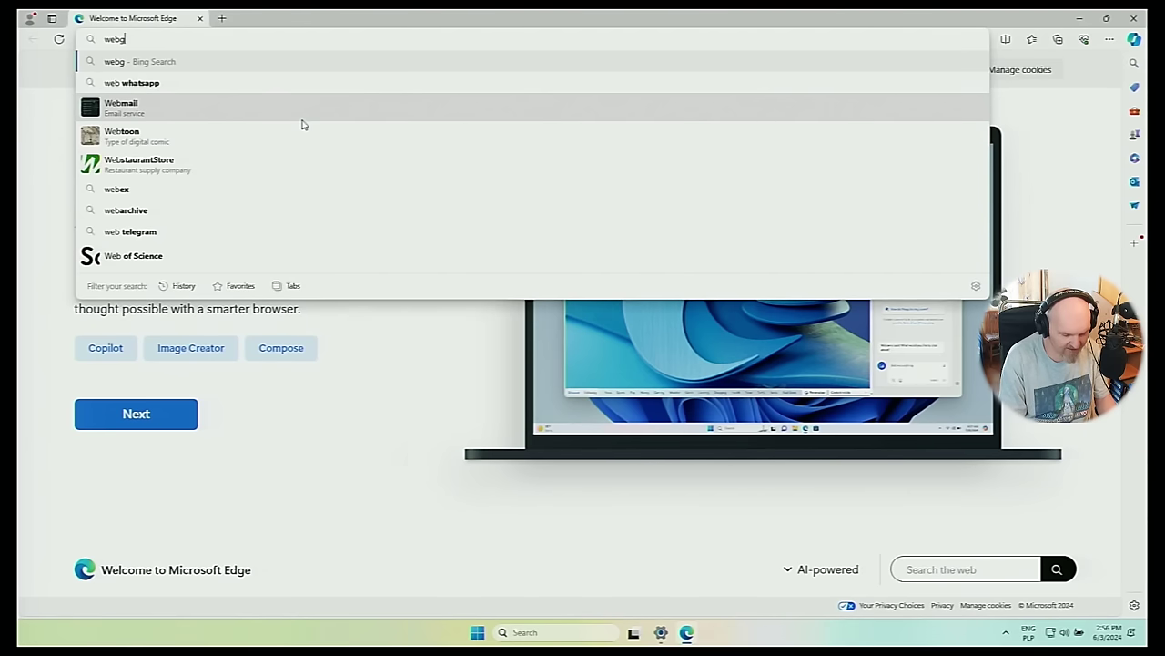
type("l ")
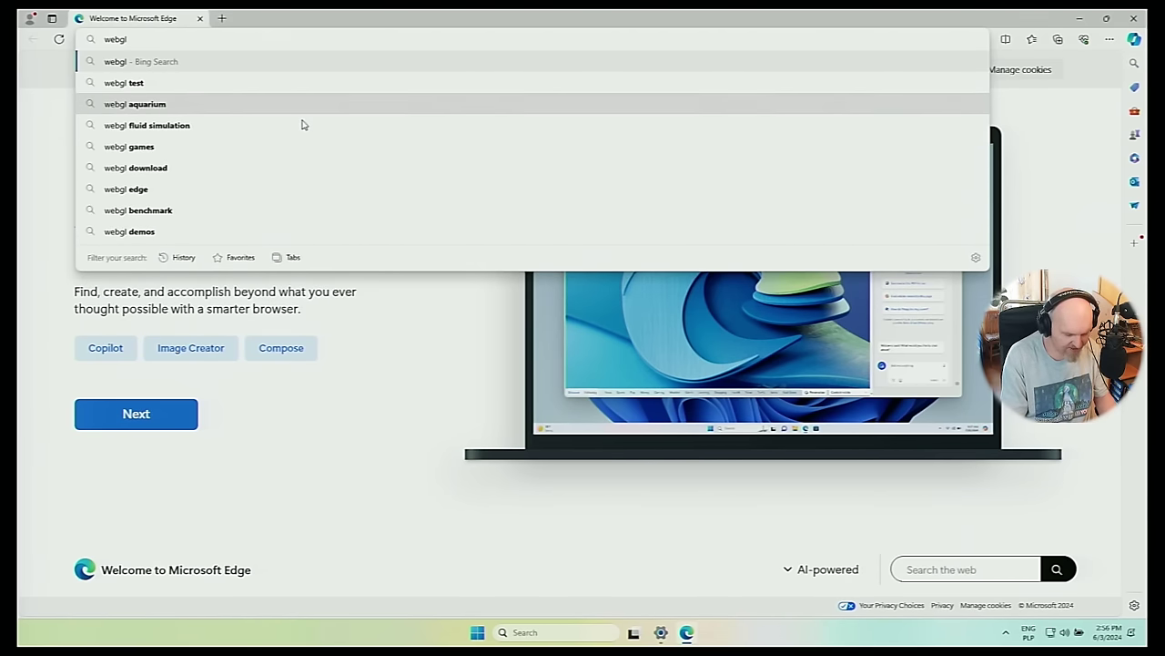
type("aquarium")
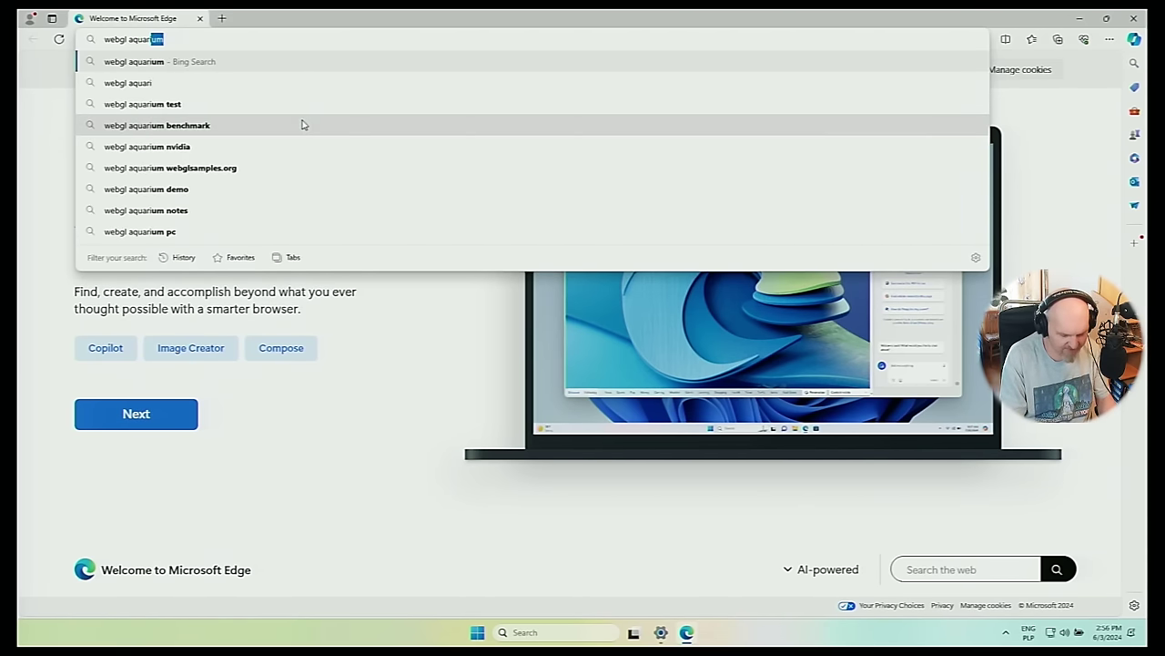
key("Return")
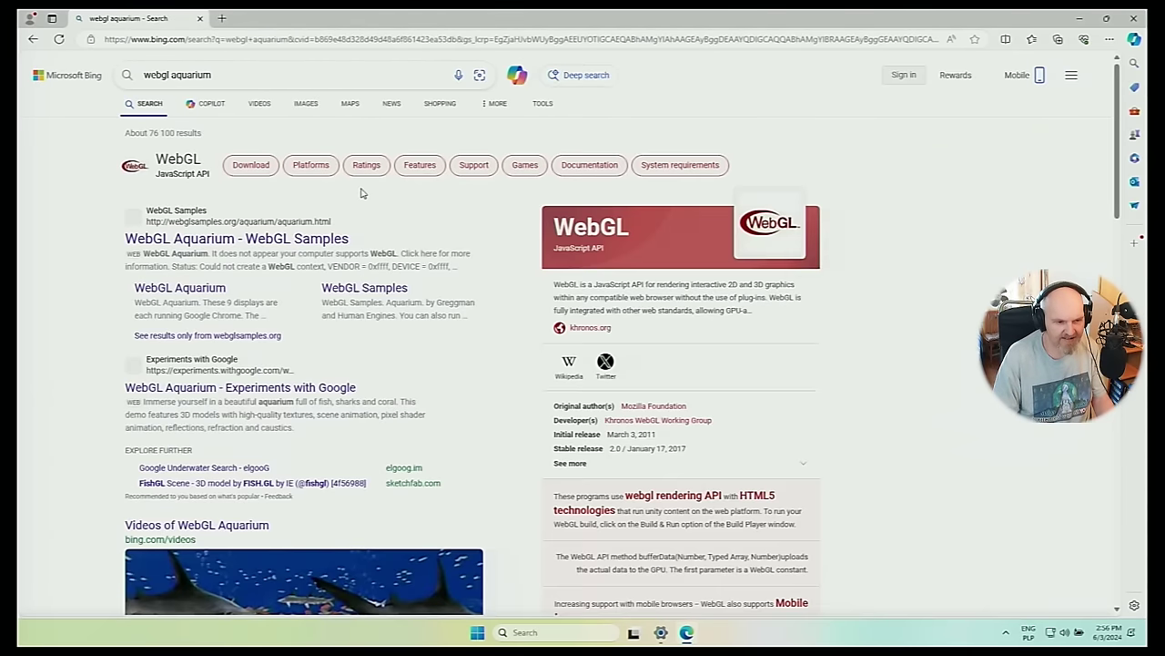
left_click(273, 239)
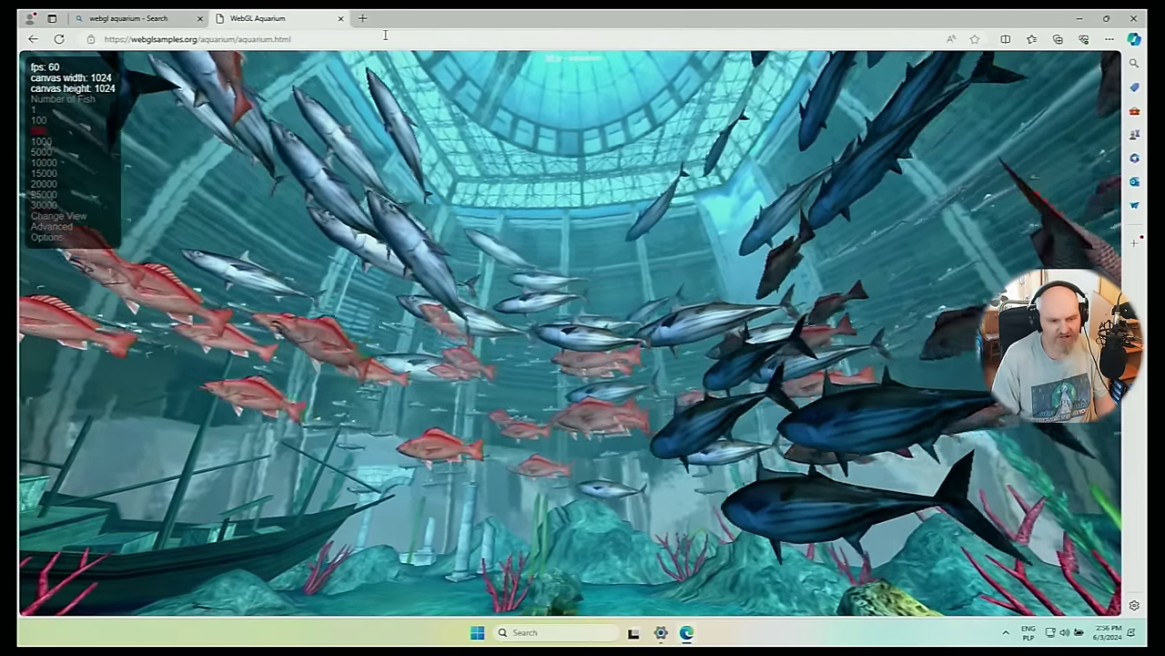
- Arrange the windows in a four-quarter snap layout, with WebGL Aquarium in the upper-right quarter and the Bing search results in the upper-left
left_click_drag(391, 18, 553, 115)
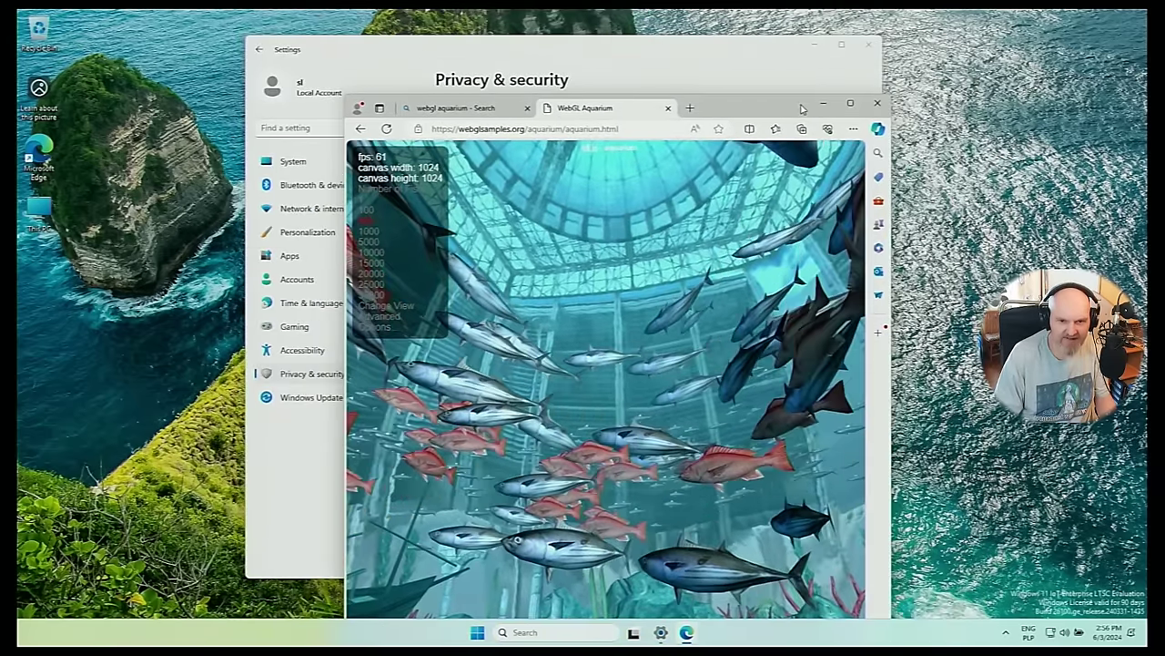
mouse_move(846, 108)
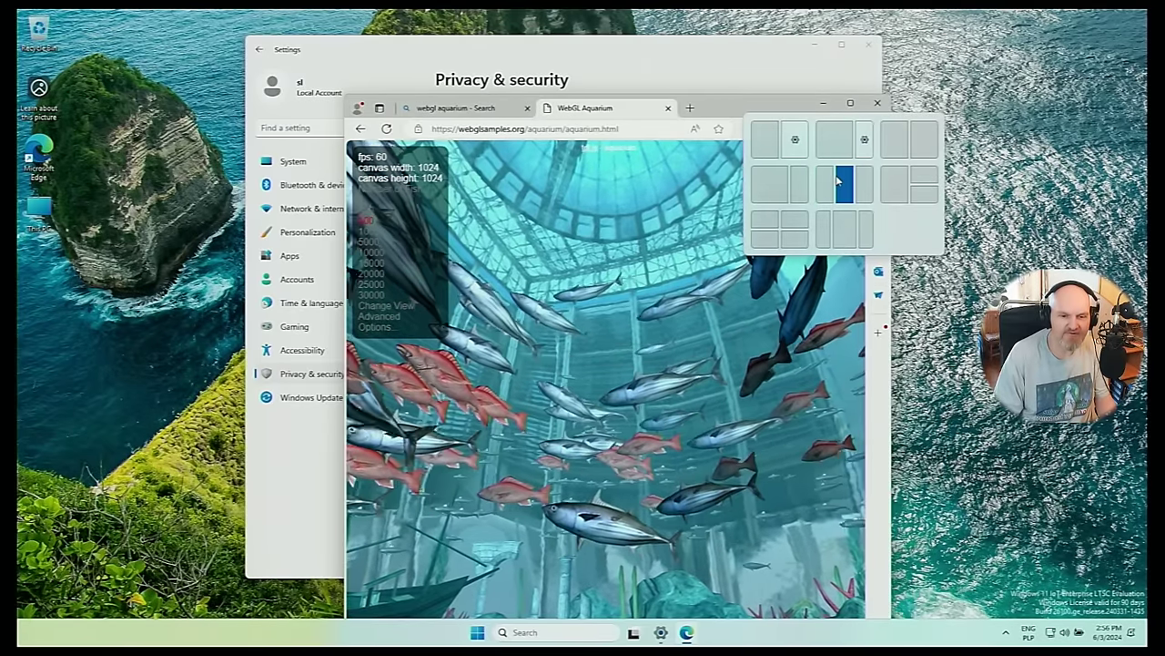
left_click(793, 218)
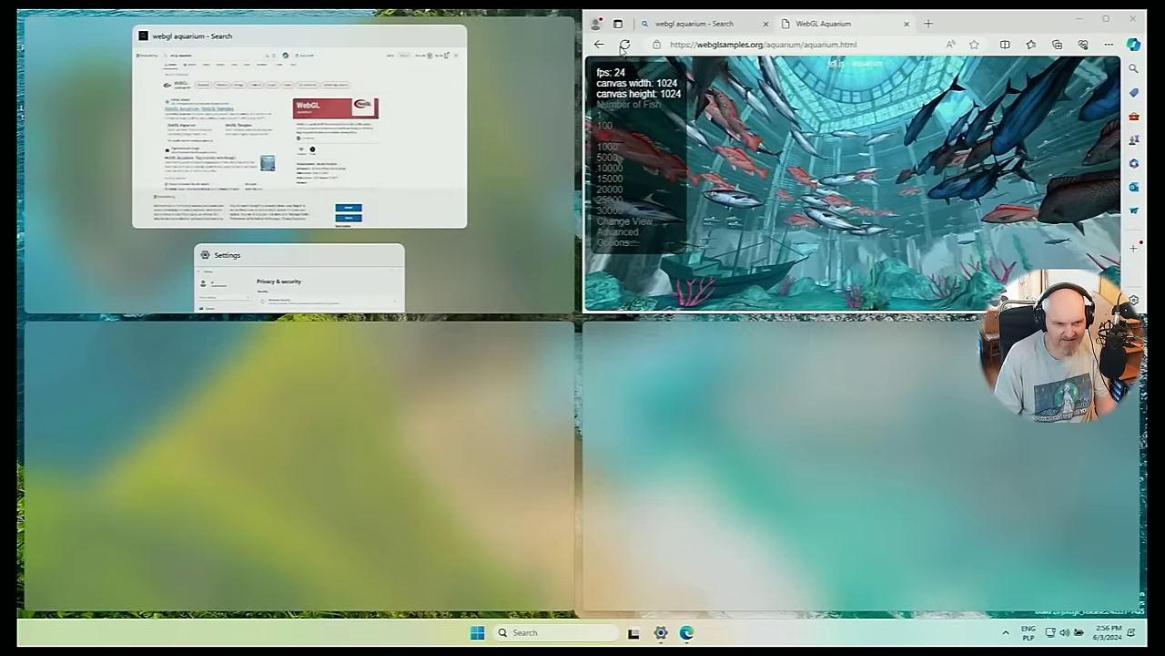
left_click(390, 109)
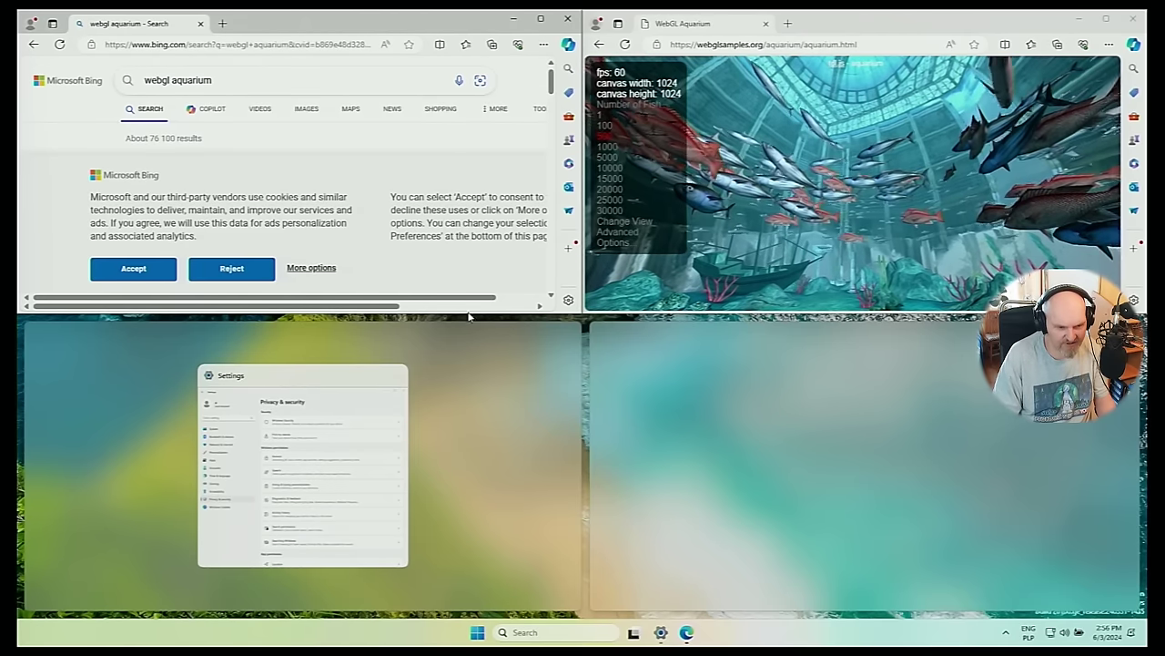
left_click(453, 385)
left_click(392, 345)
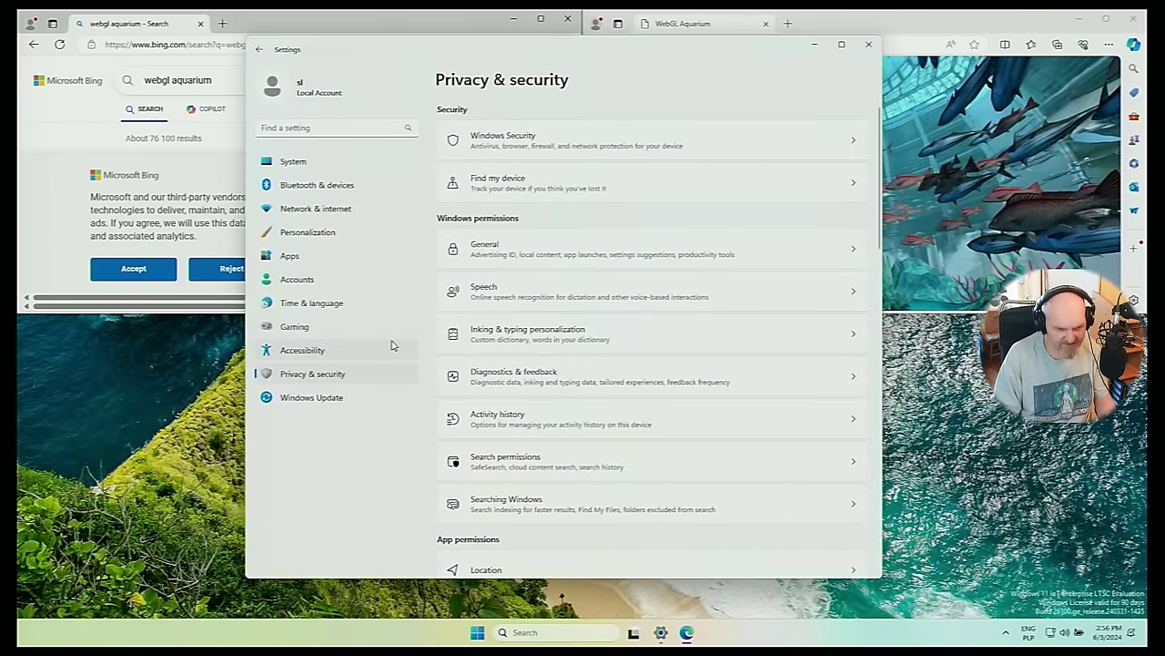
- Reposition the Settings window and browse the Accessibility, Windows Update, Apps and Personalization pages
left_click(393, 345)
left_click_drag(325, 48, 365, 75)
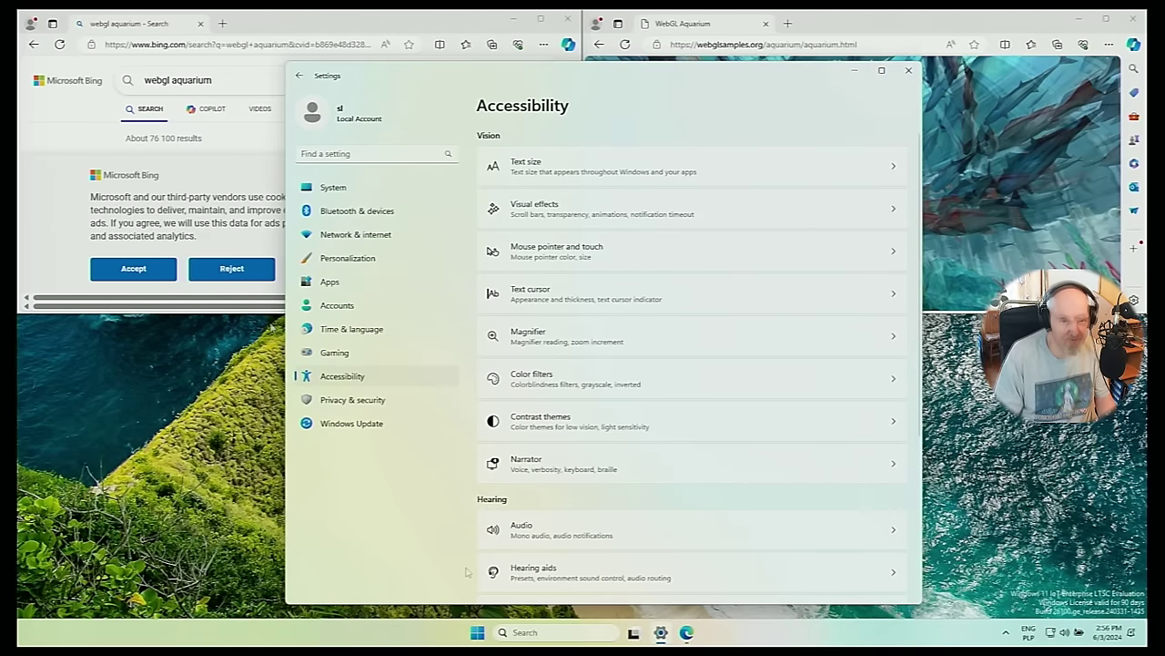
left_click(381, 423)
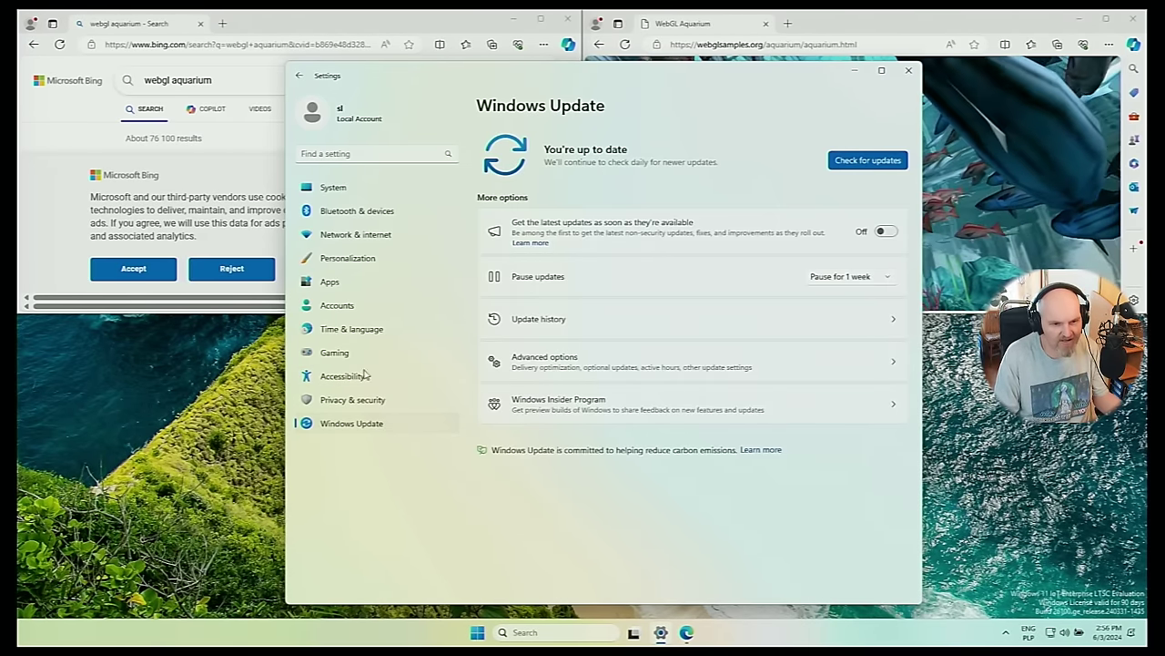
left_click(342, 281)
left_click(361, 260)
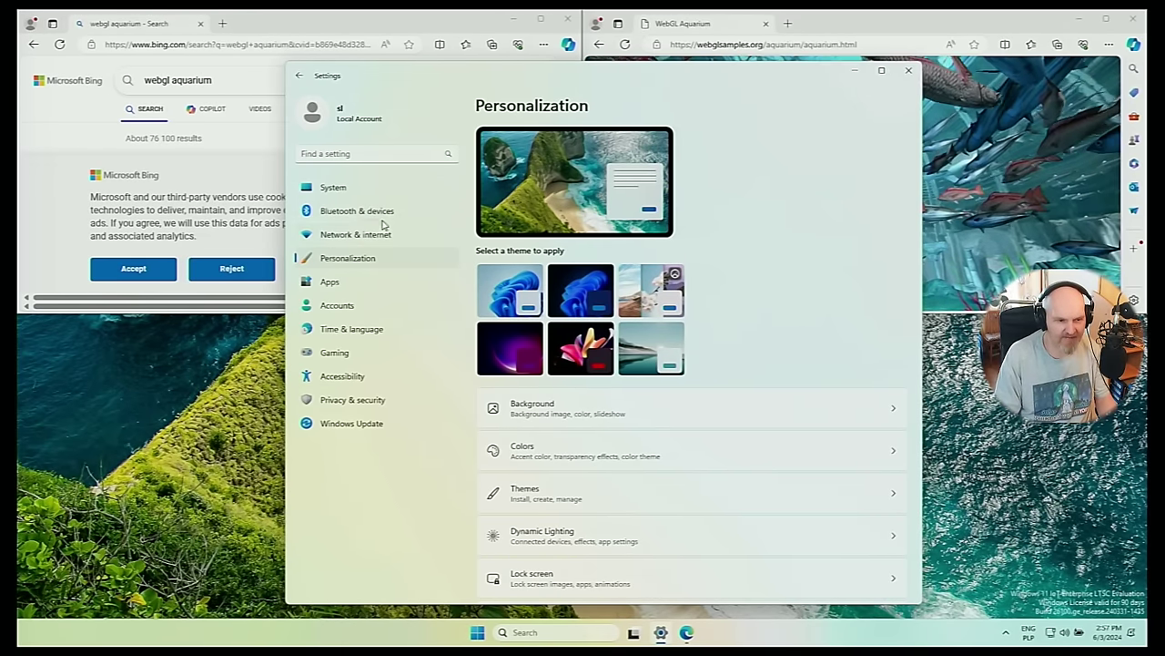
key("ctrl+shift+Escape")
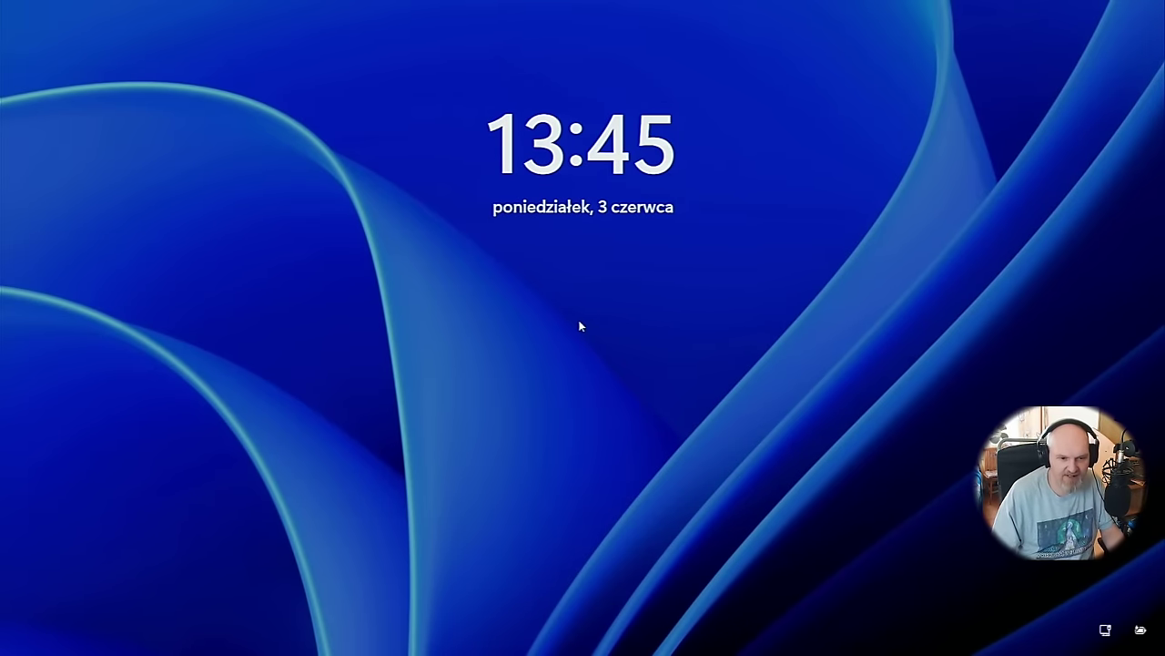
- Dismiss the lock screen and sign in to the local account with its password
left_click(580, 326)
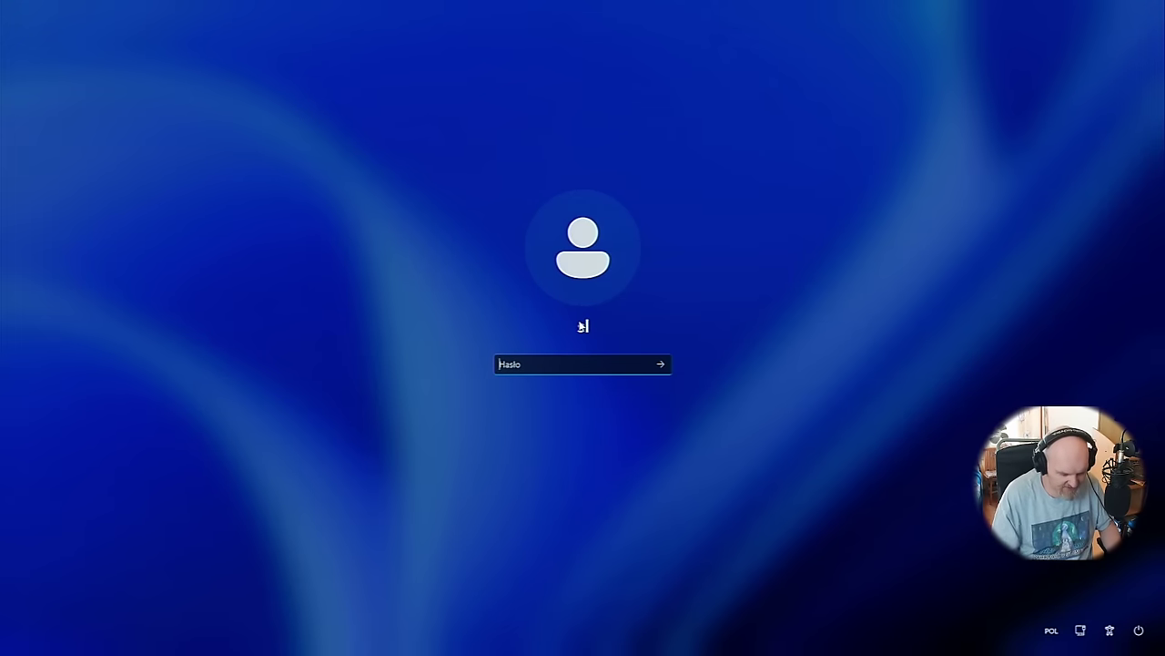
type("a")
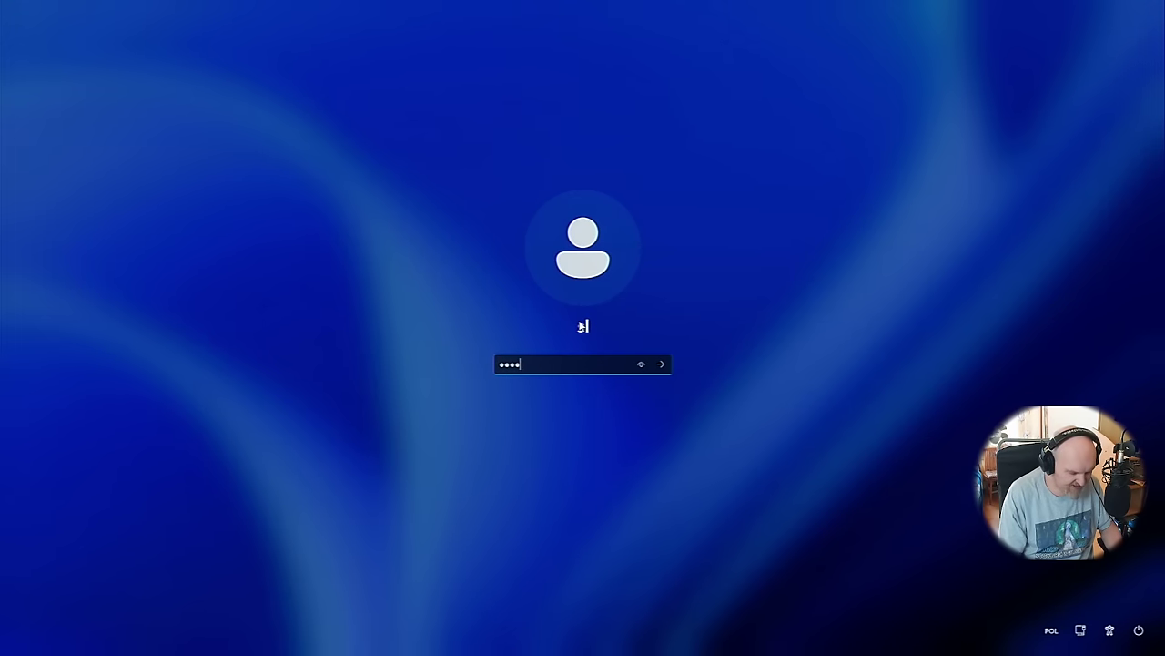
key("Return")
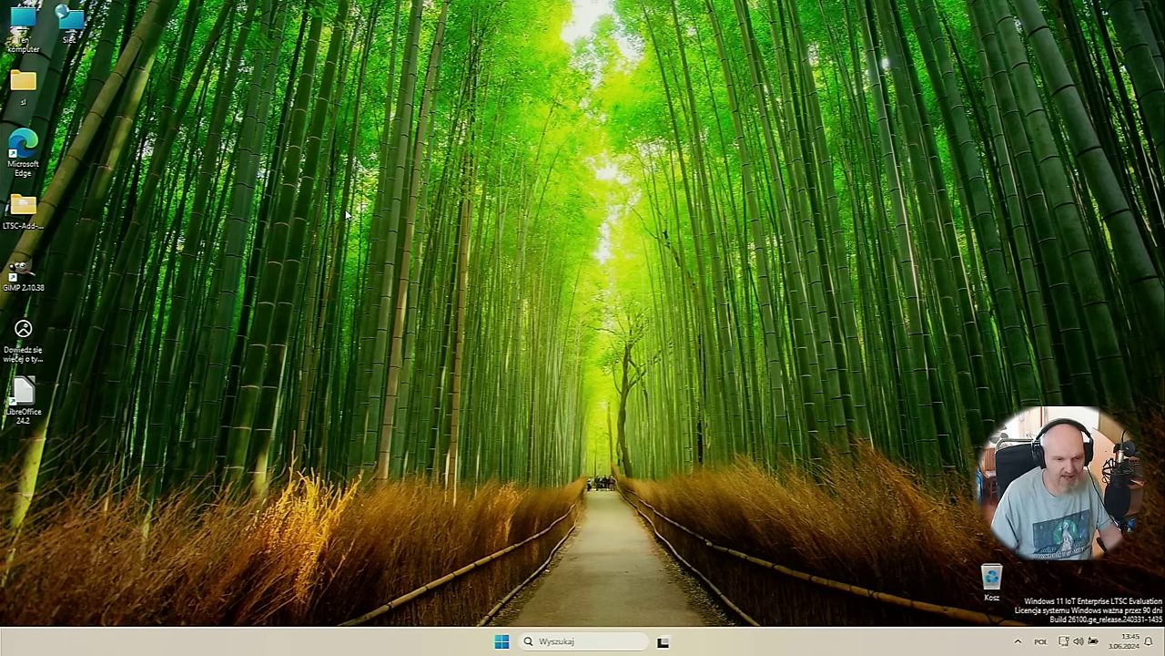
- Open Task Manager, review the running processes and the CPU performance graphs, and close it
key("ctrl+shift+Escape")
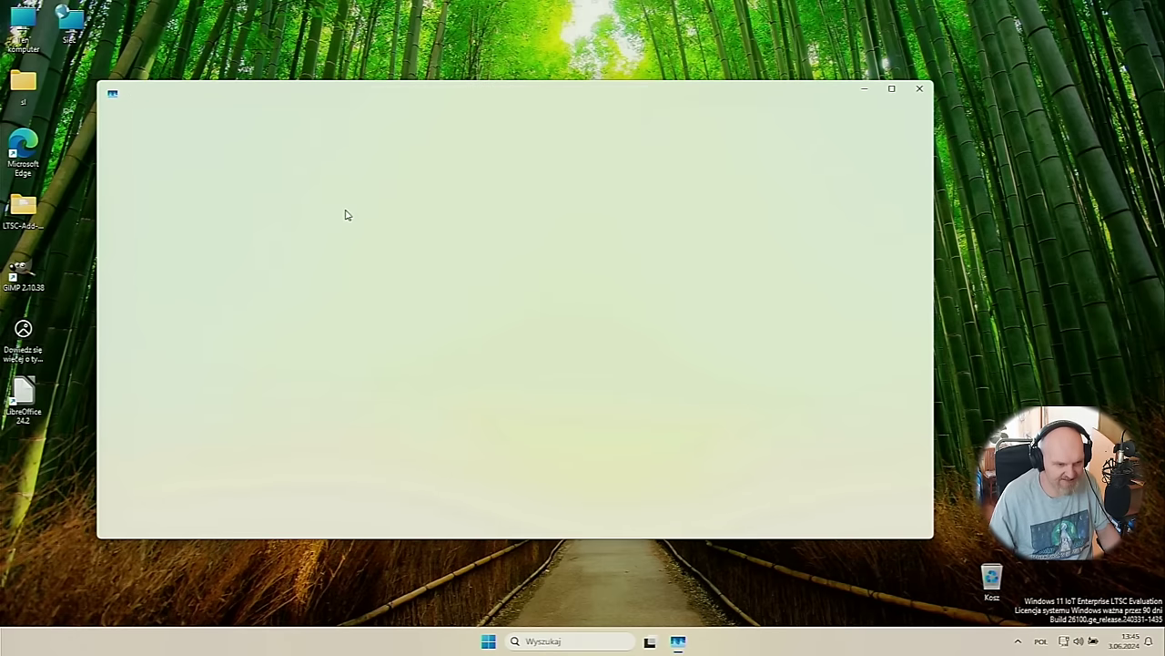
left_click_drag(293, 85, 362, 59)
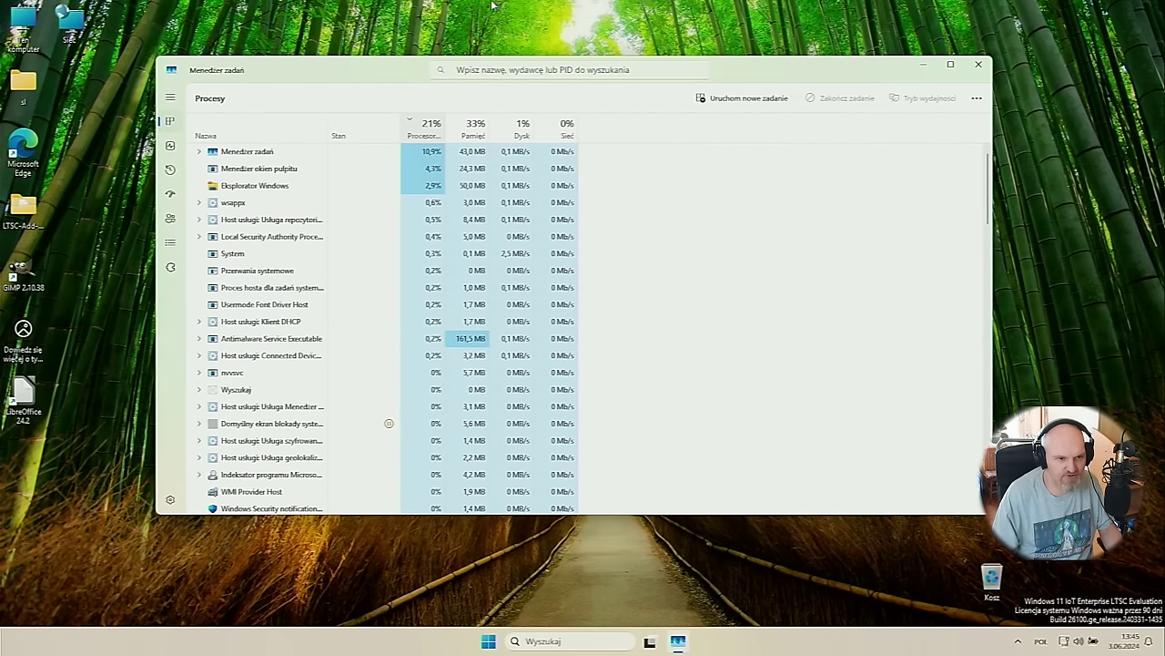
key("ctrl+Tab")
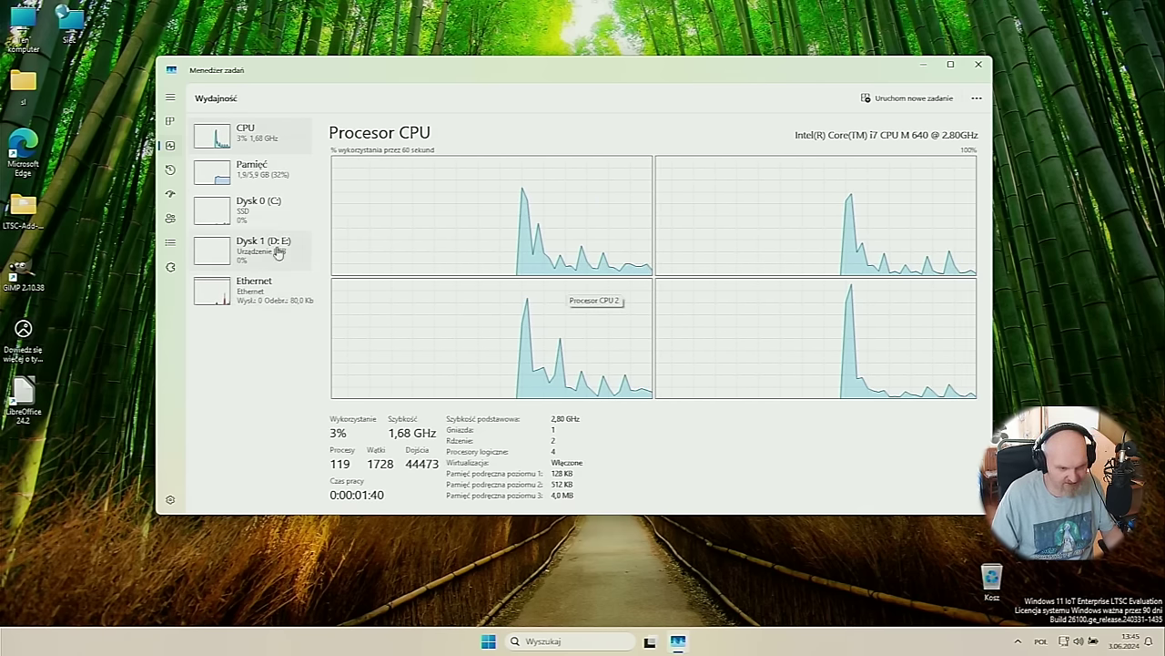
key("alt+F4")
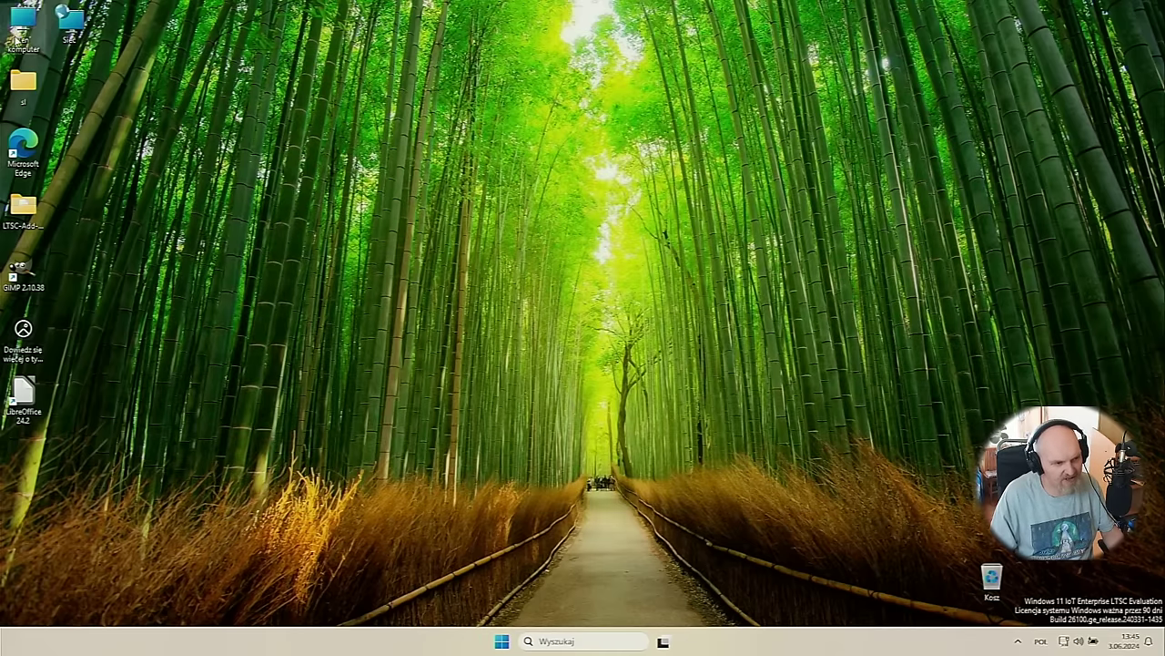
- Open This PC and inspect the properties of local disk C:, including its Tools and Hardware pages, and close the dialog
double_click(16, 39)
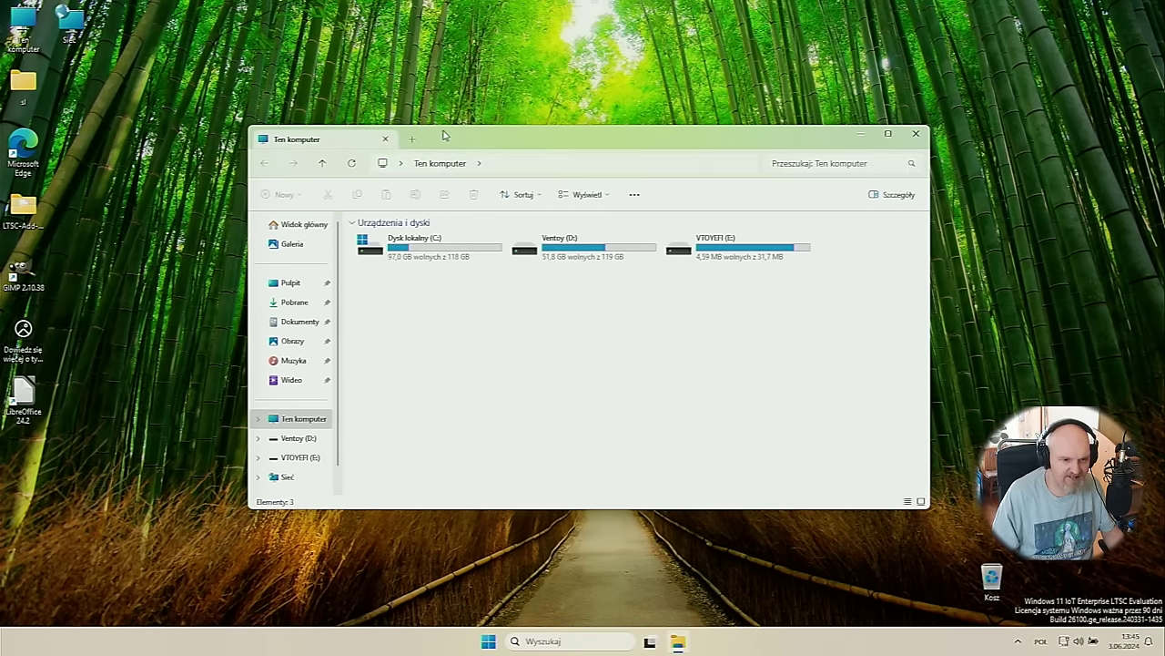
left_click_drag(443, 135, 499, 92)
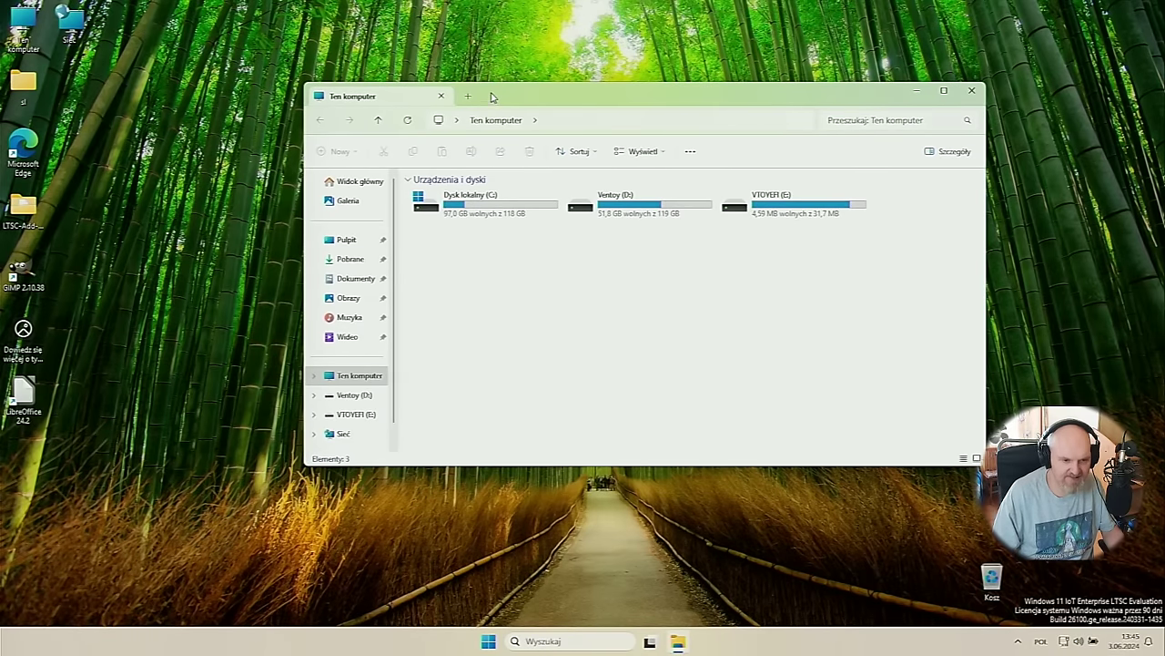
left_click(495, 216)
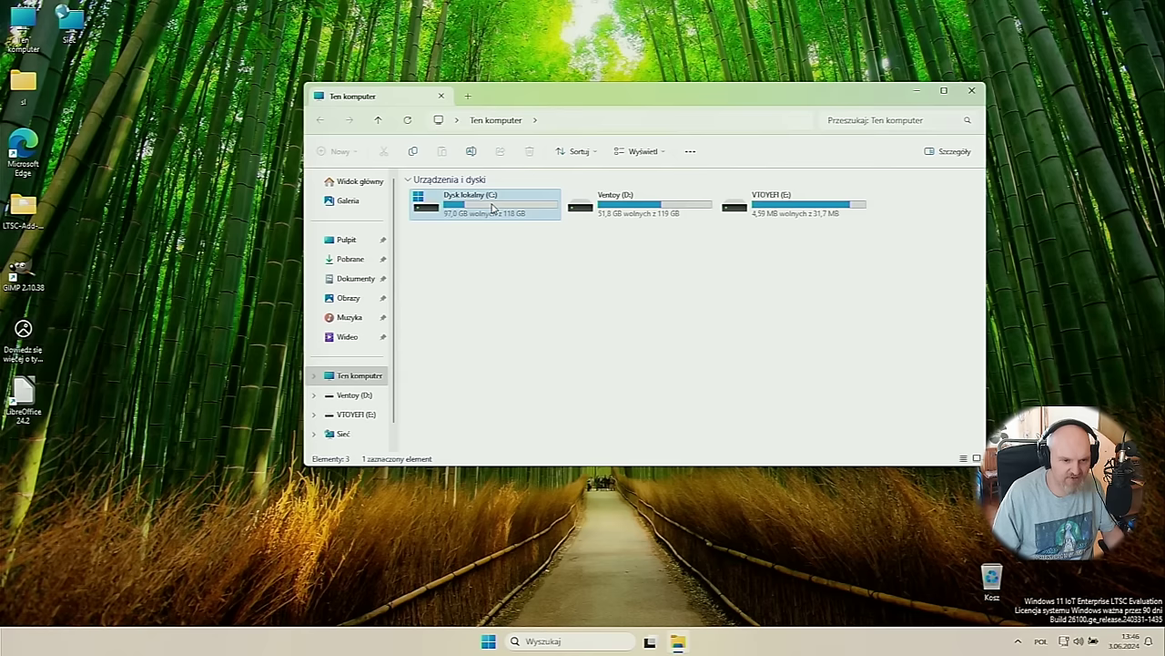
right_click(493, 209)
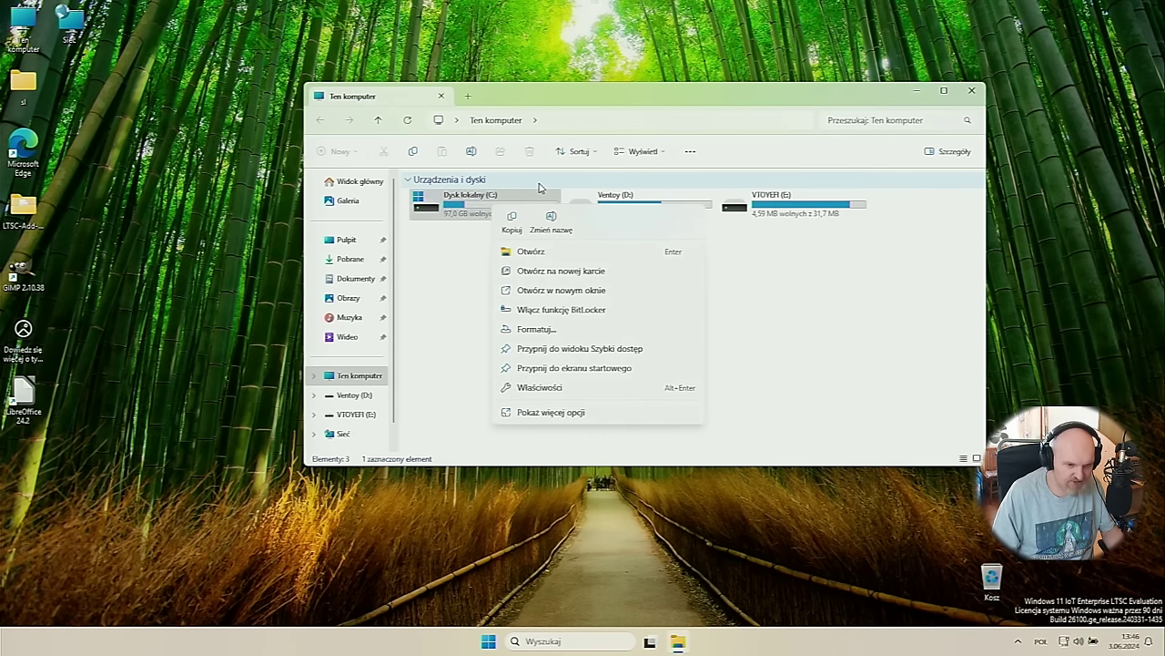
left_click(582, 388)
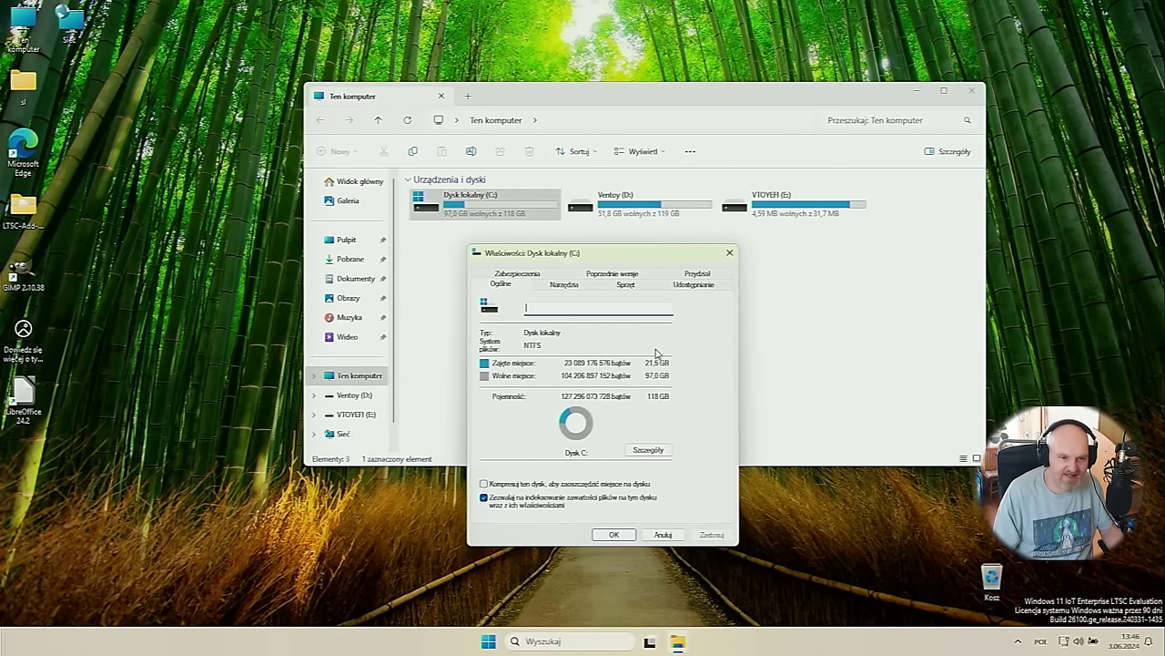
left_click(567, 285)
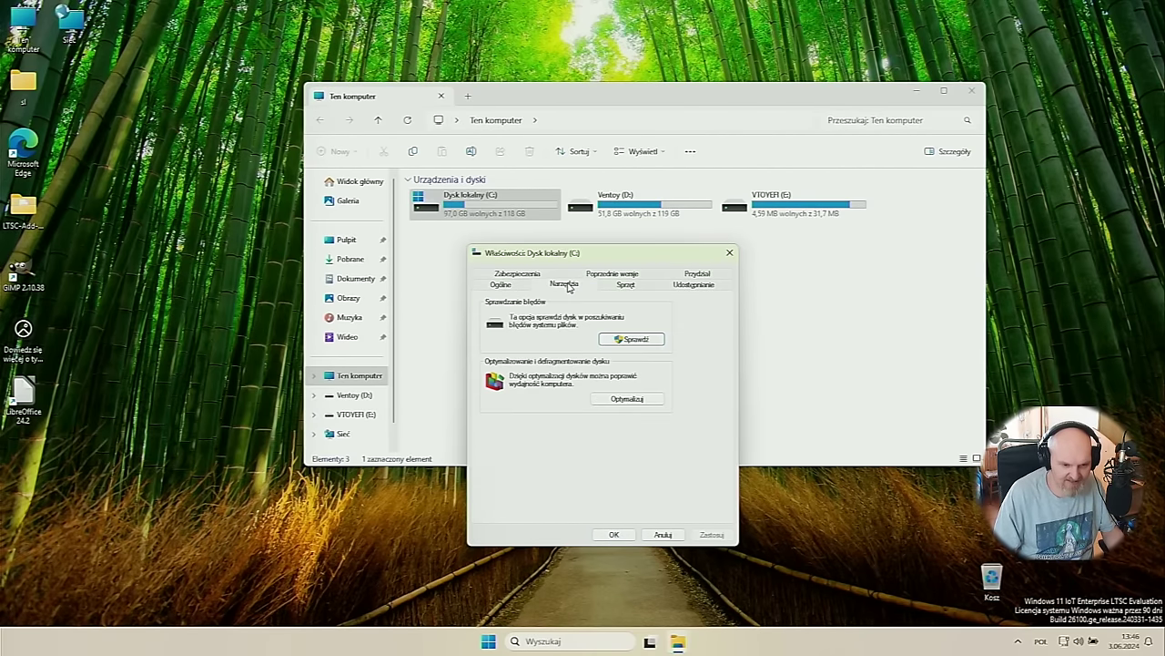
left_click(627, 285)
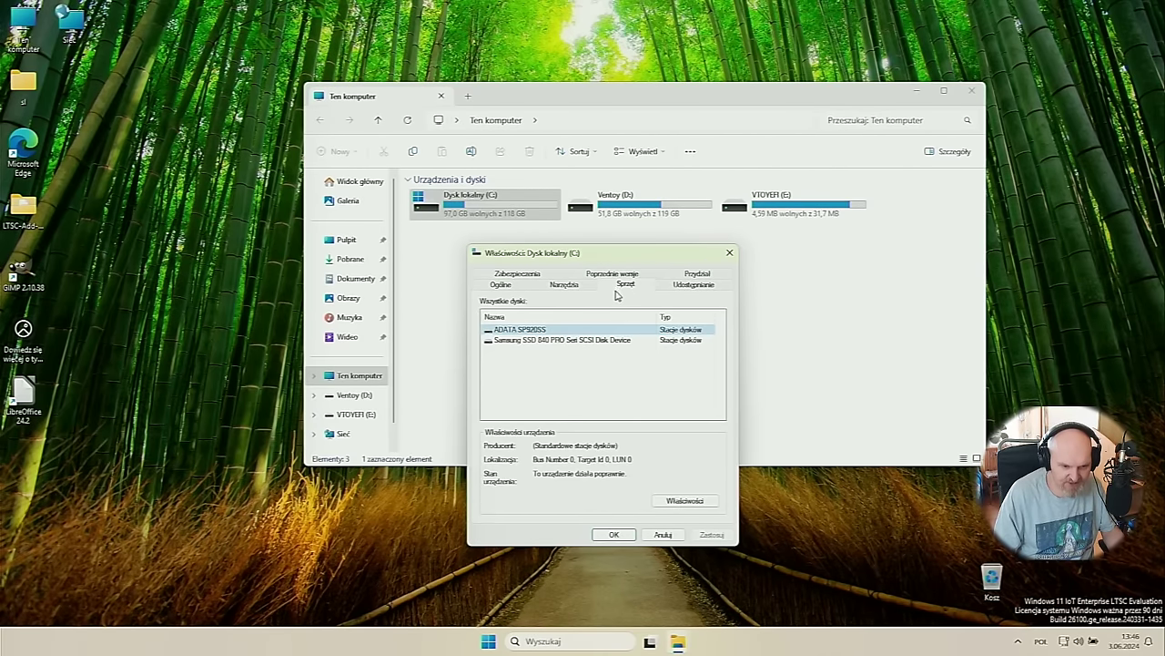
left_click(729, 253)
- Open the computer's properties from This PC and review the device and Windows specifications
right_click(551, 290)
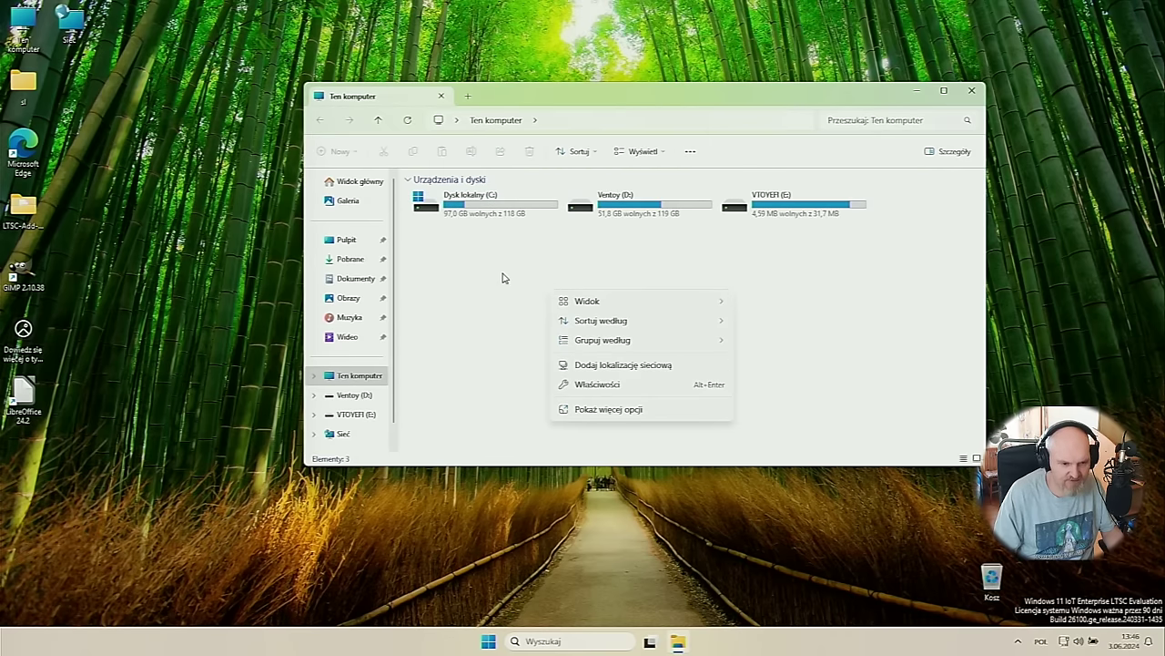
key("alt+Return")
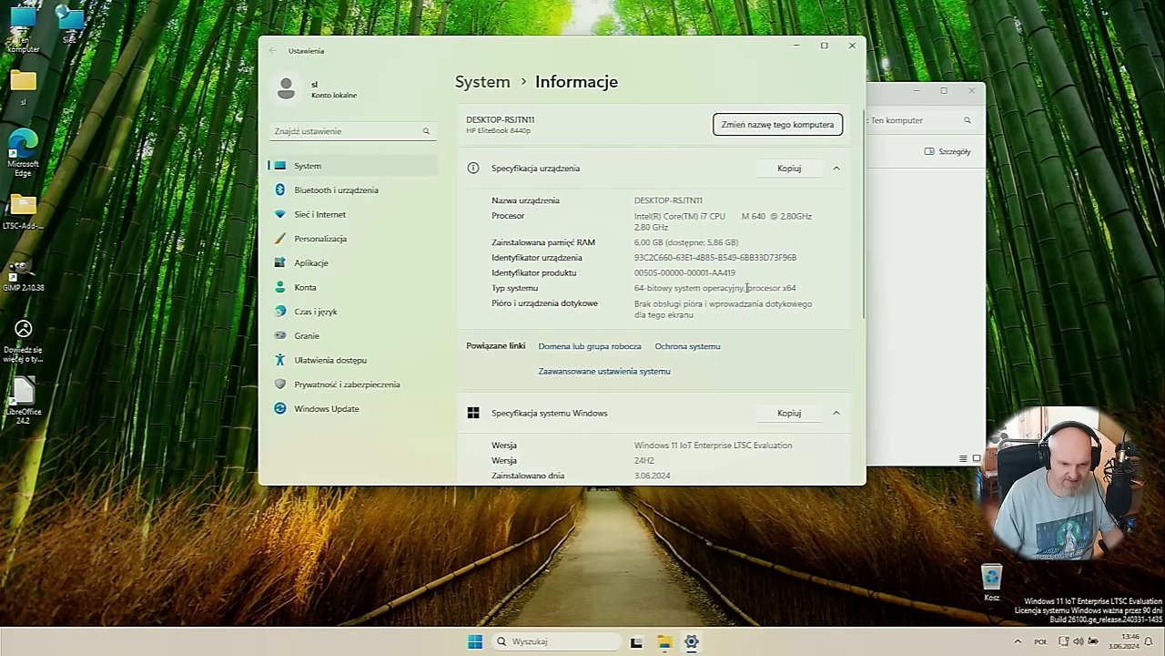
scroll(684, 336, "down", 3)
scroll(685, 336, "down", 1)
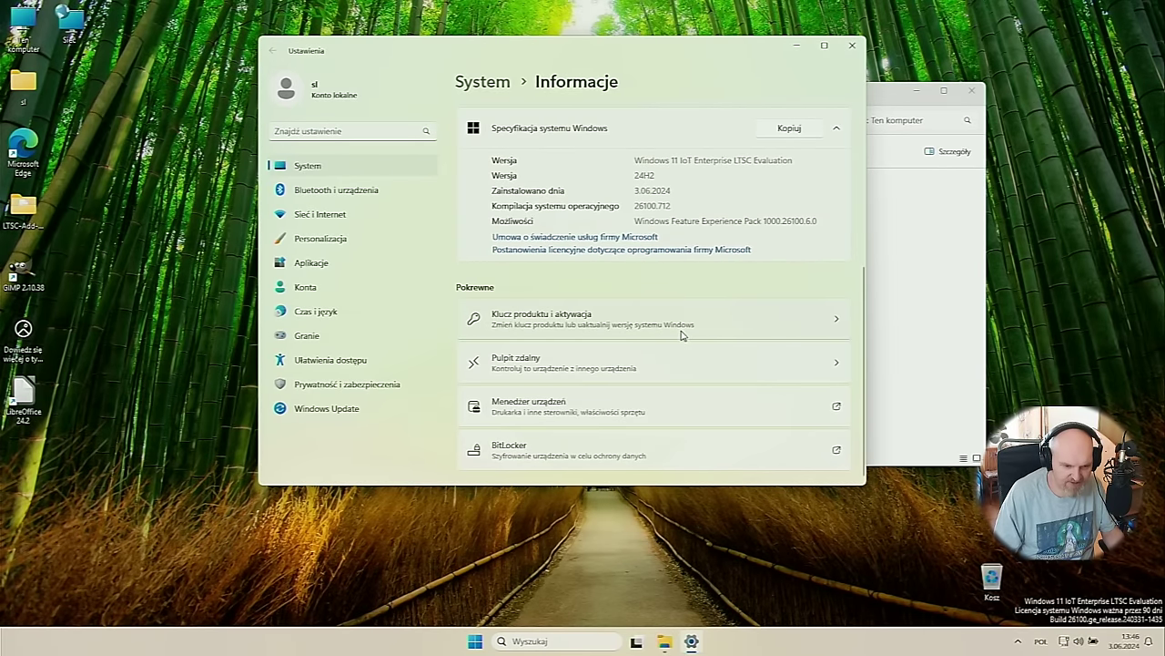
scroll(676, 324, "up", 5)
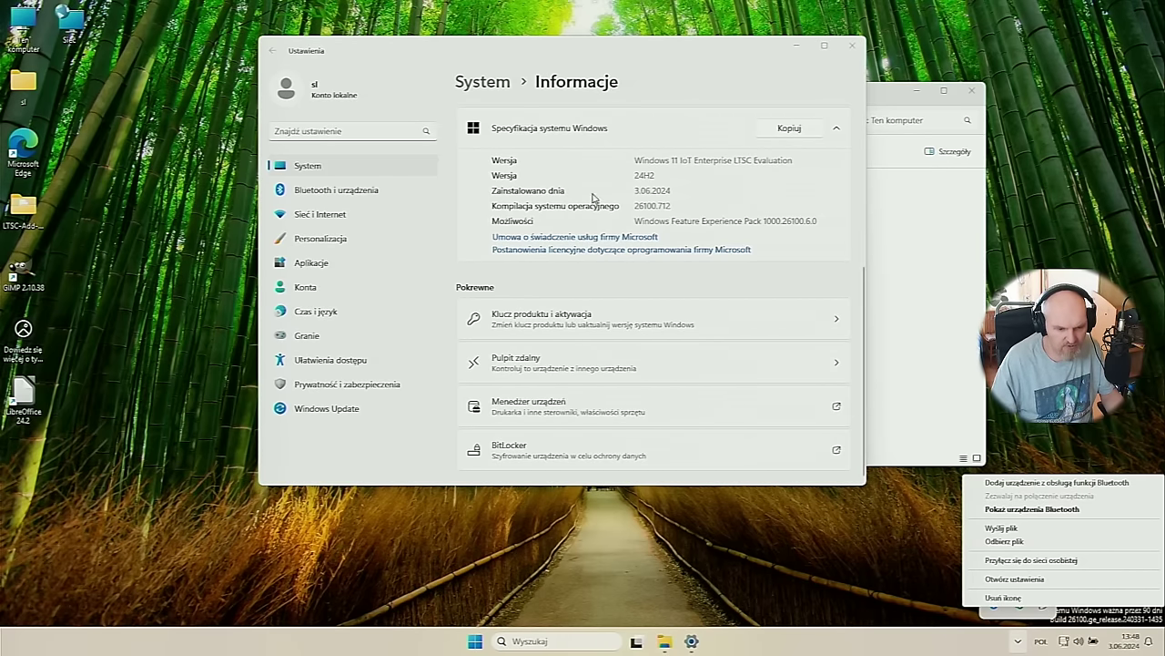
- Show the Bluetooth devices, start a scan for a new Bluetooth device, and cancel adding one
left_click(1013, 512)
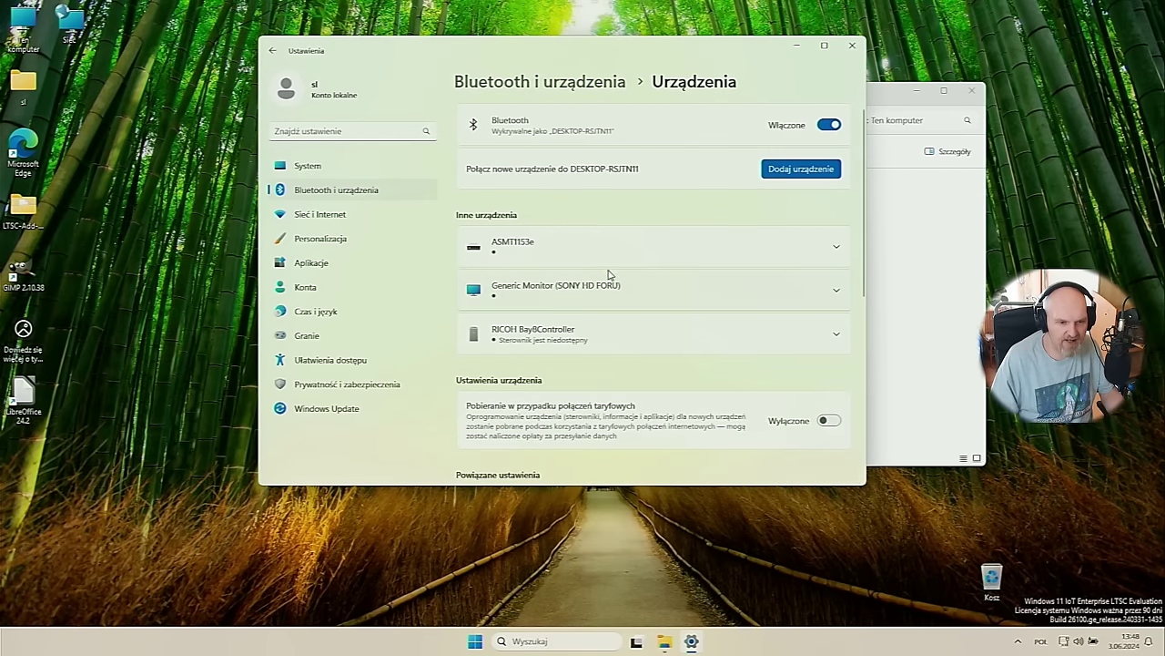
left_click(782, 179)
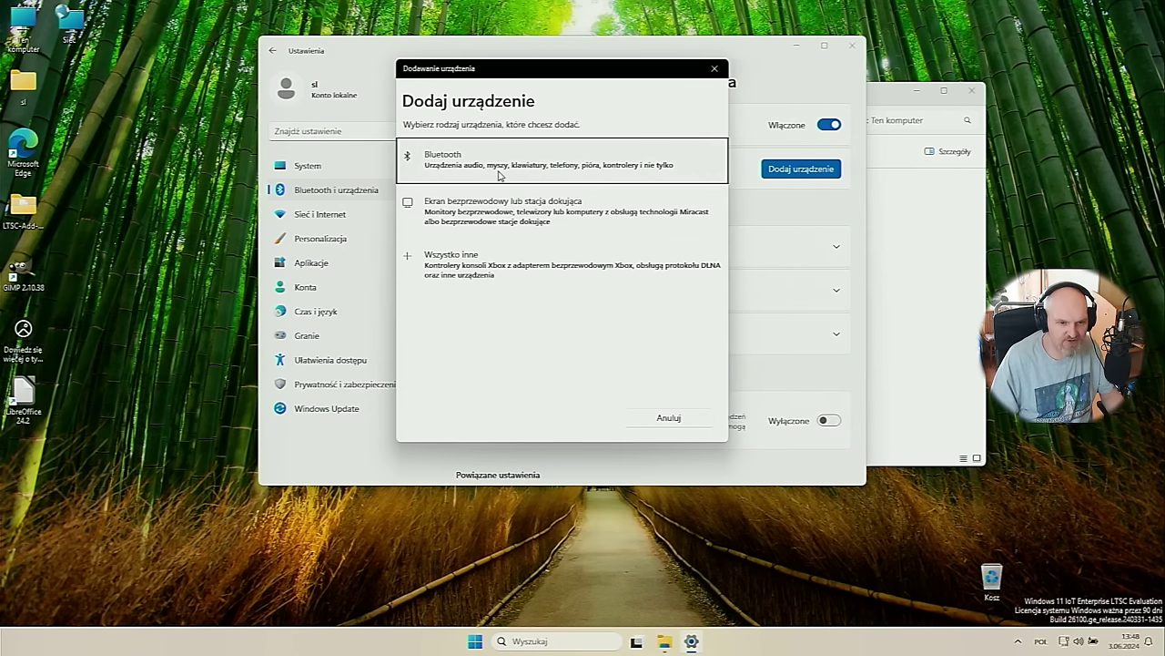
left_click(499, 175)
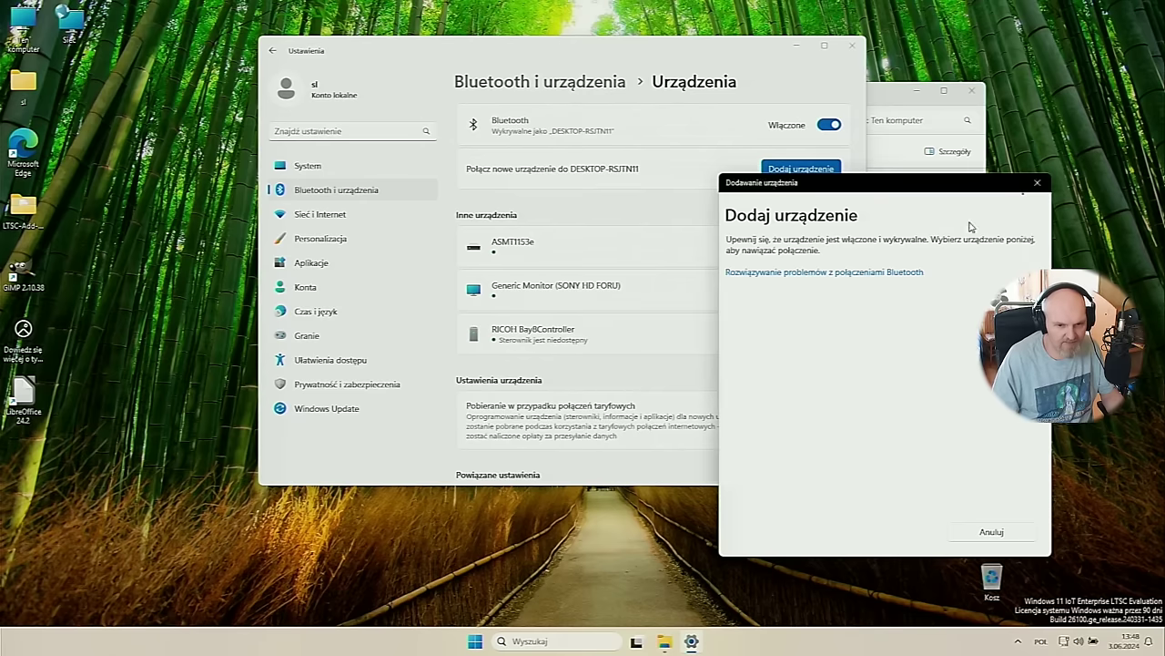
left_click_drag(952, 187, 709, 152)
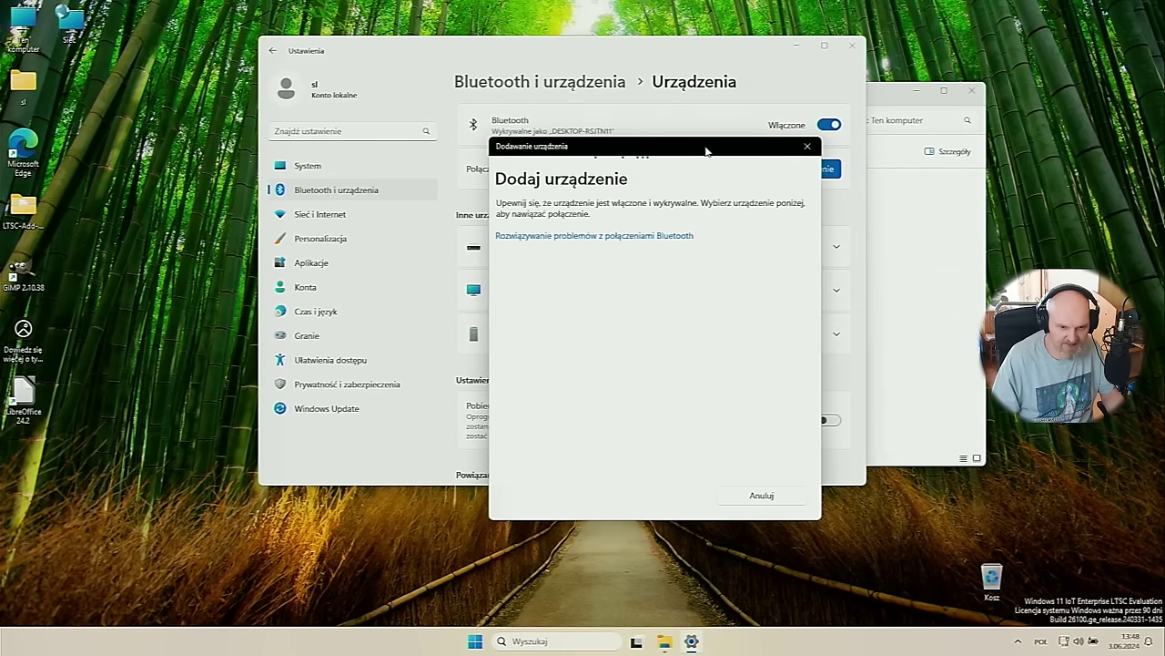
left_click(787, 495)
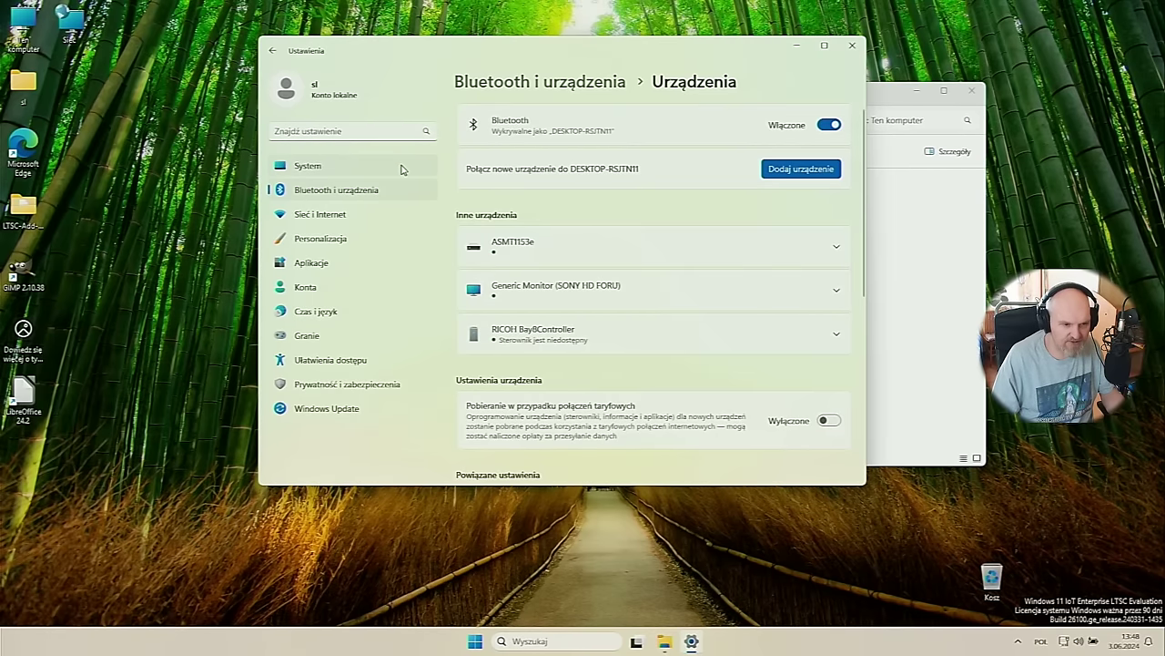
- Open the Network & internet settings and try to turn on Wi-Fi
left_click(361, 222)
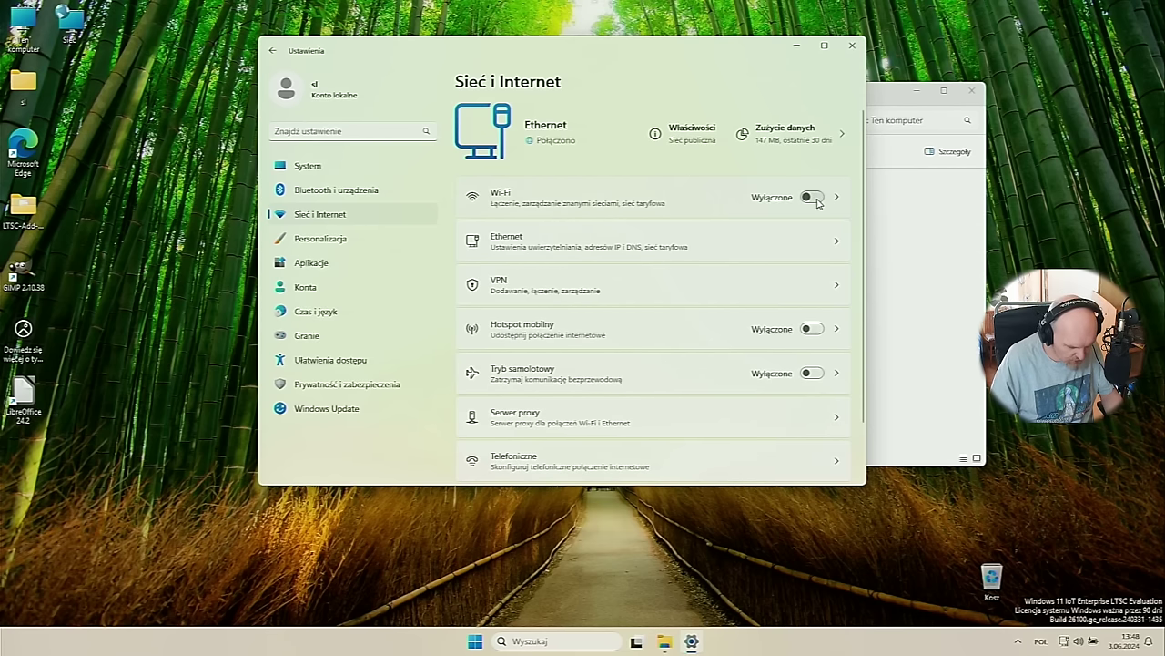
left_click(811, 197)
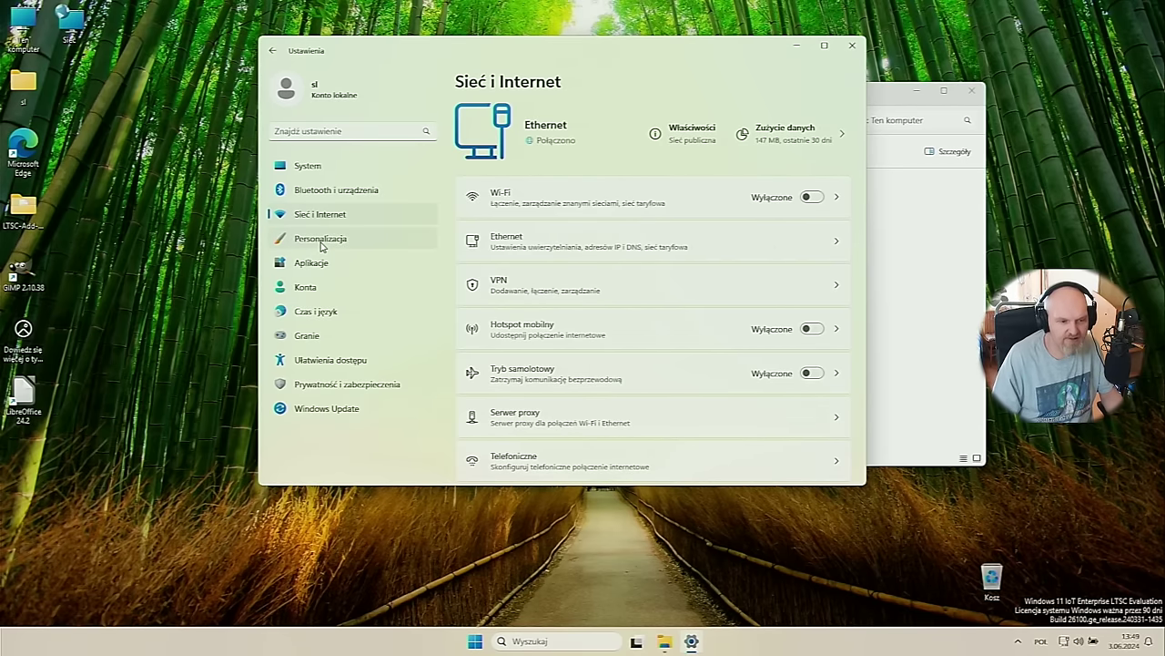
- In Personalization, try the dark Windows, Spotlight and dark flower themes, and apply the light Windows theme with the blue bloom wallpaper
left_click(401, 246)
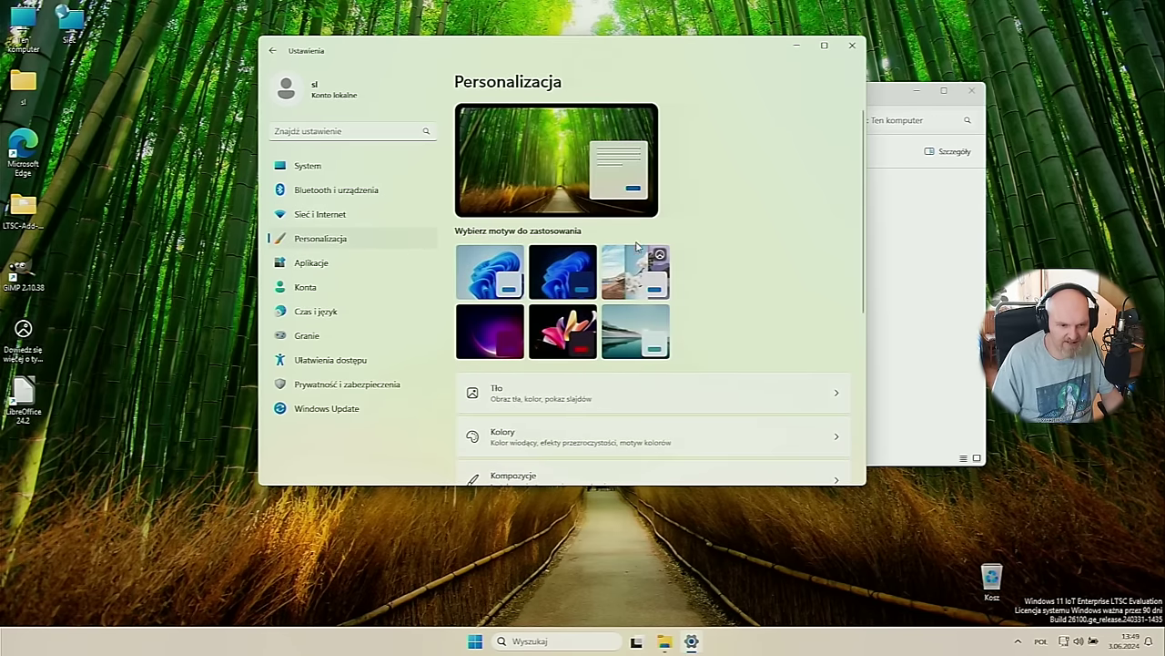
left_click(564, 287)
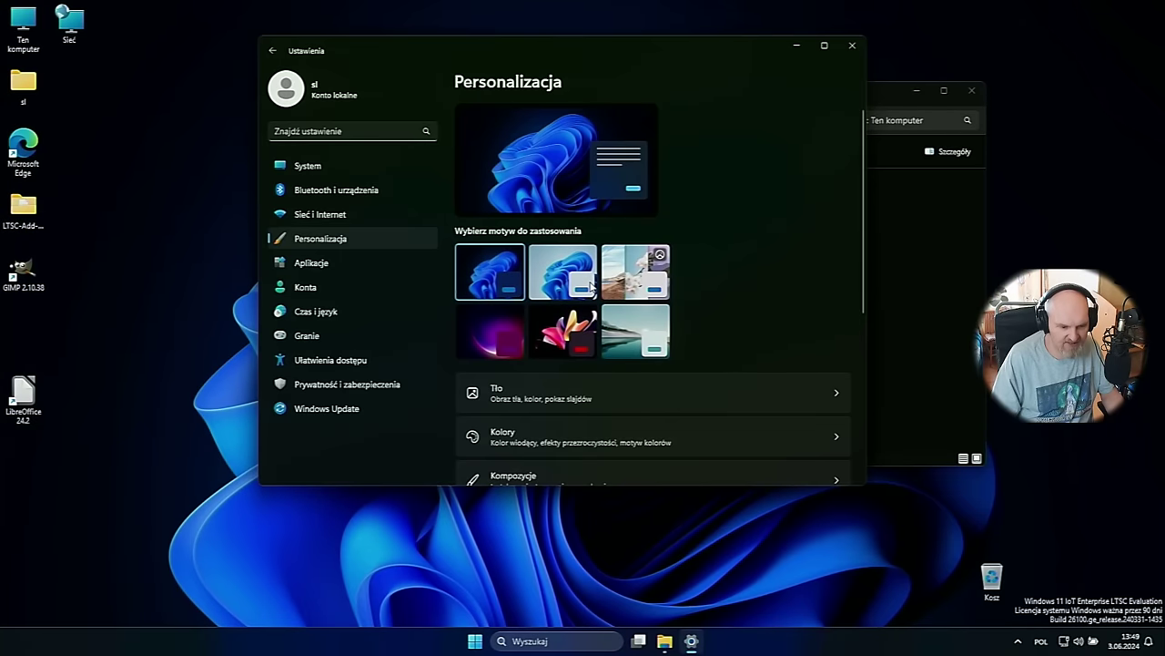
left_click(608, 280)
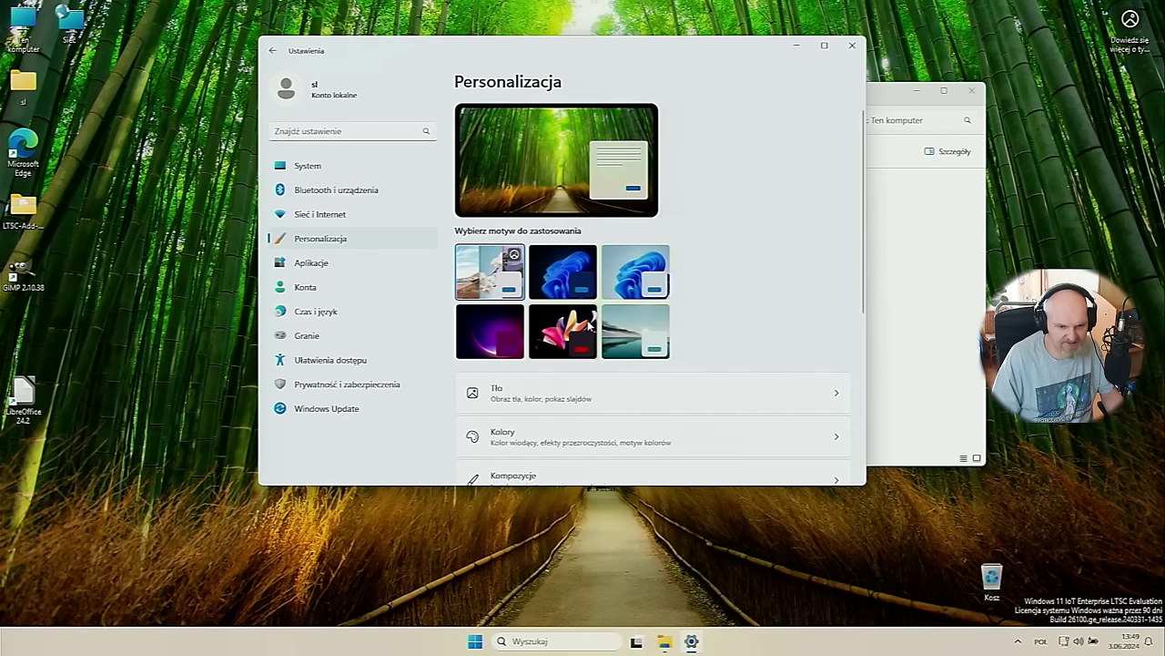
left_click(571, 333)
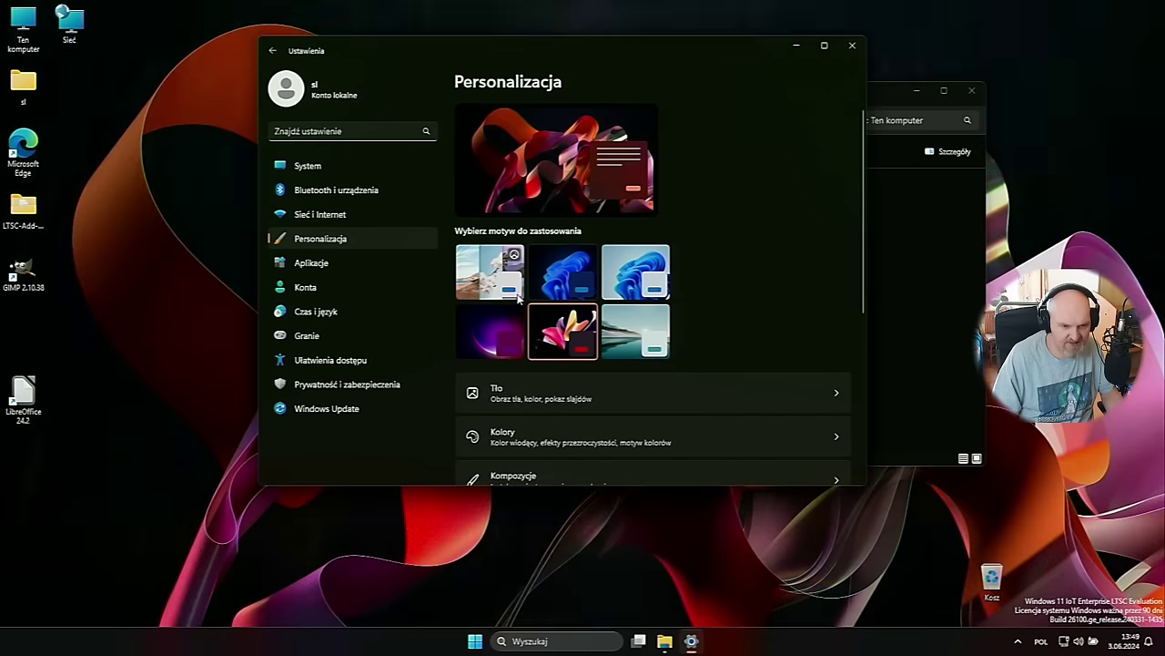
left_click(506, 281)
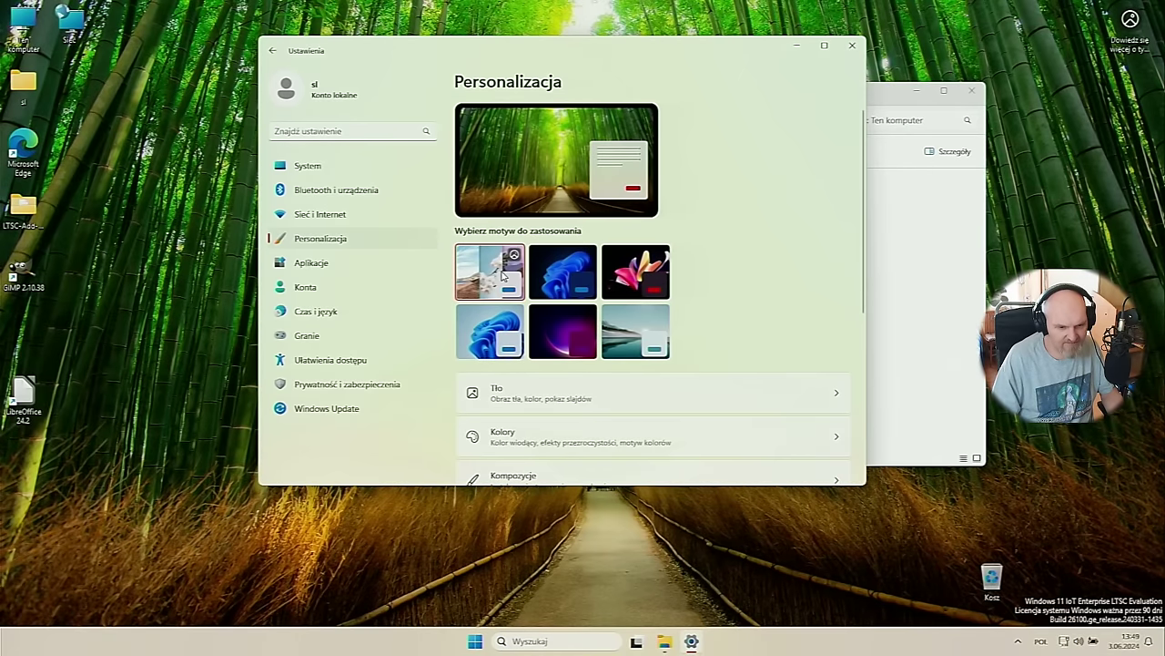
left_click(515, 328)
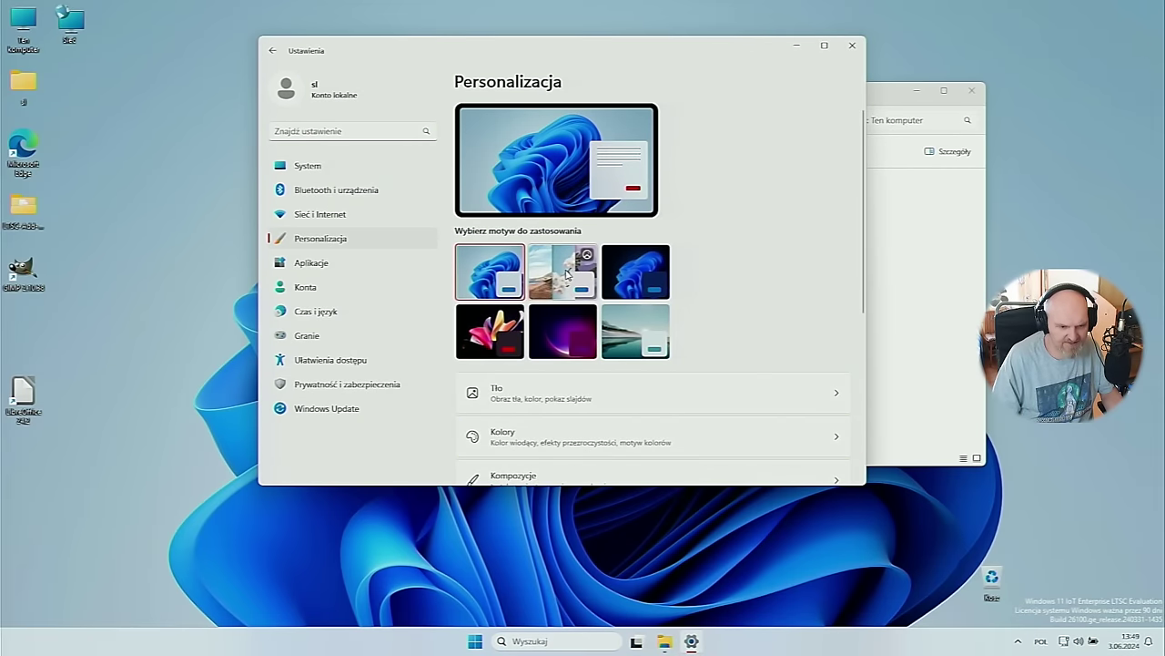
- Apply the Windows Spotlight theme in Personalization and review the current theme options and available themes in the Themes settings
left_click(567, 274)
scroll(564, 301, "down", 2)
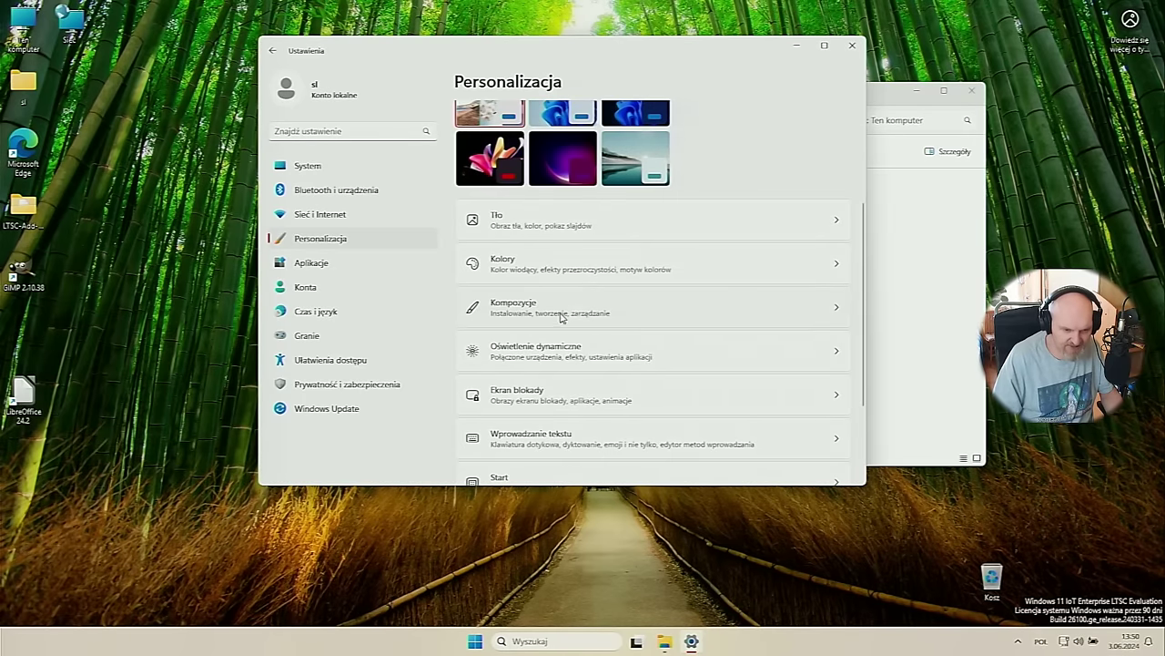
left_click(553, 307)
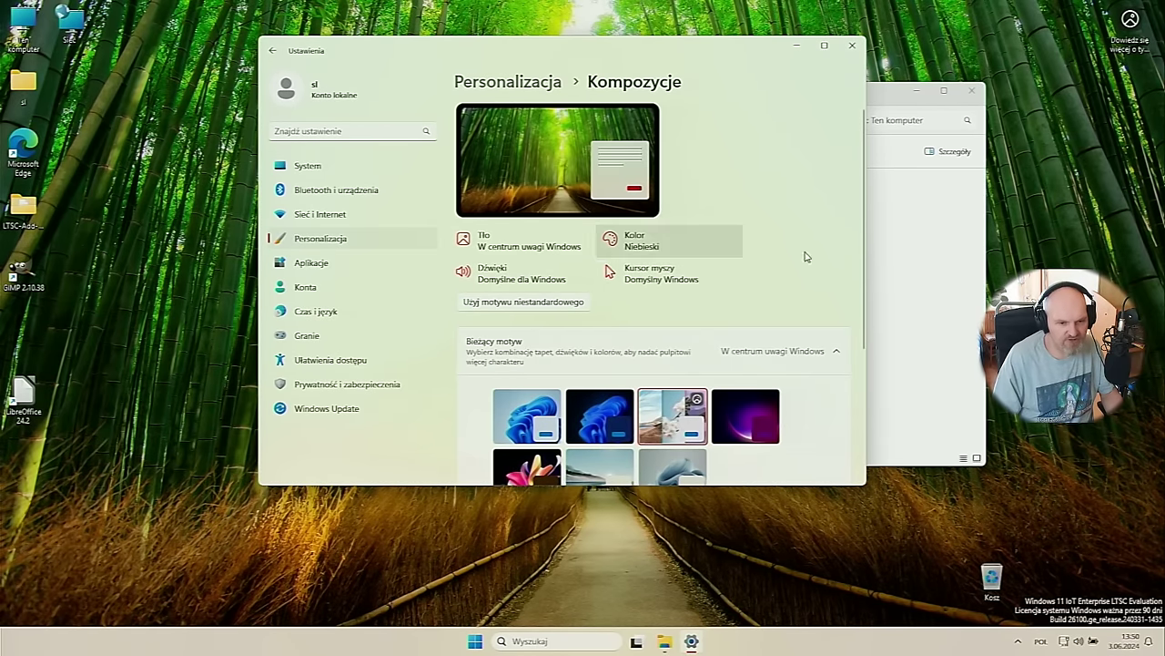
left_click(929, 249)
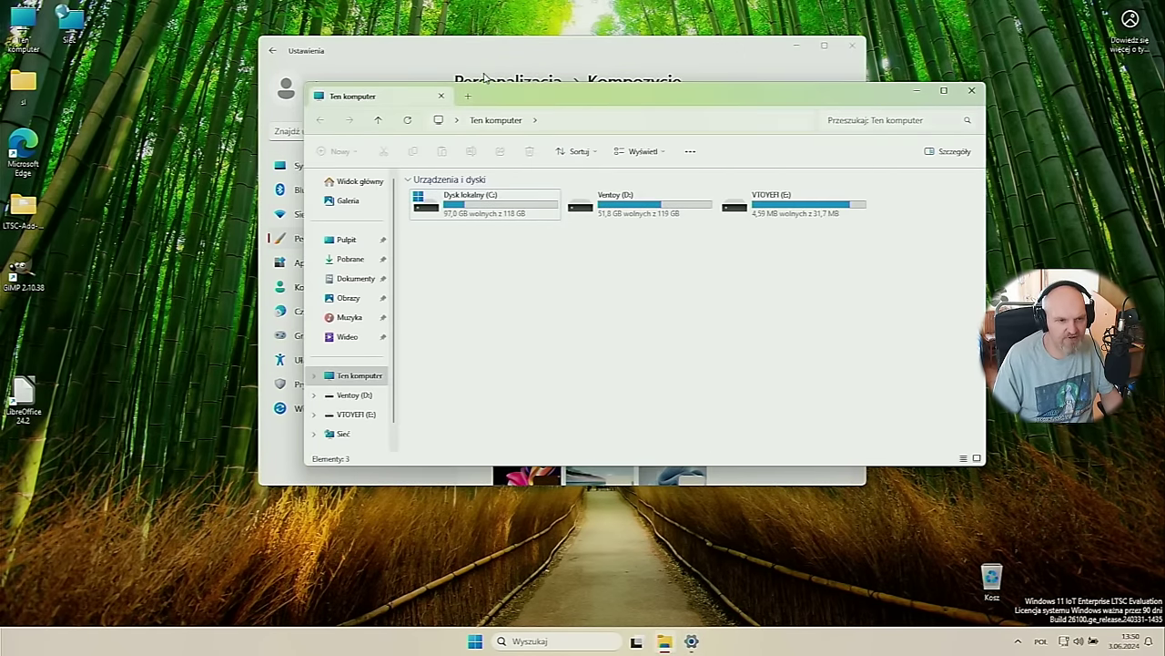
left_click(455, 62)
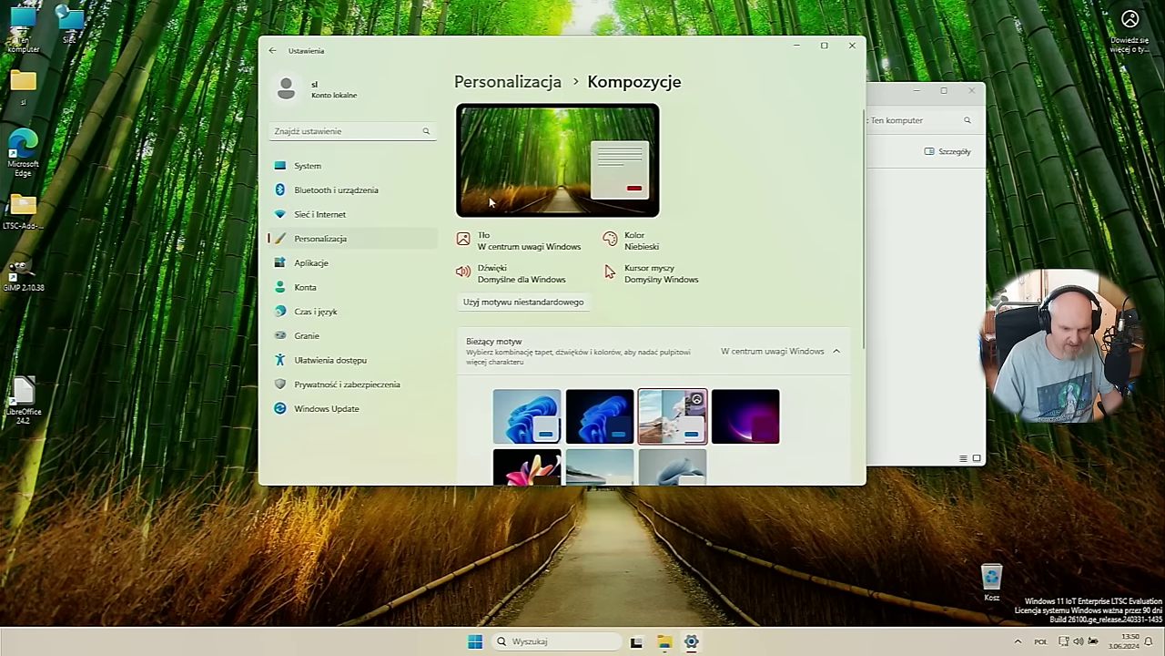
scroll(576, 220, "down", 3)
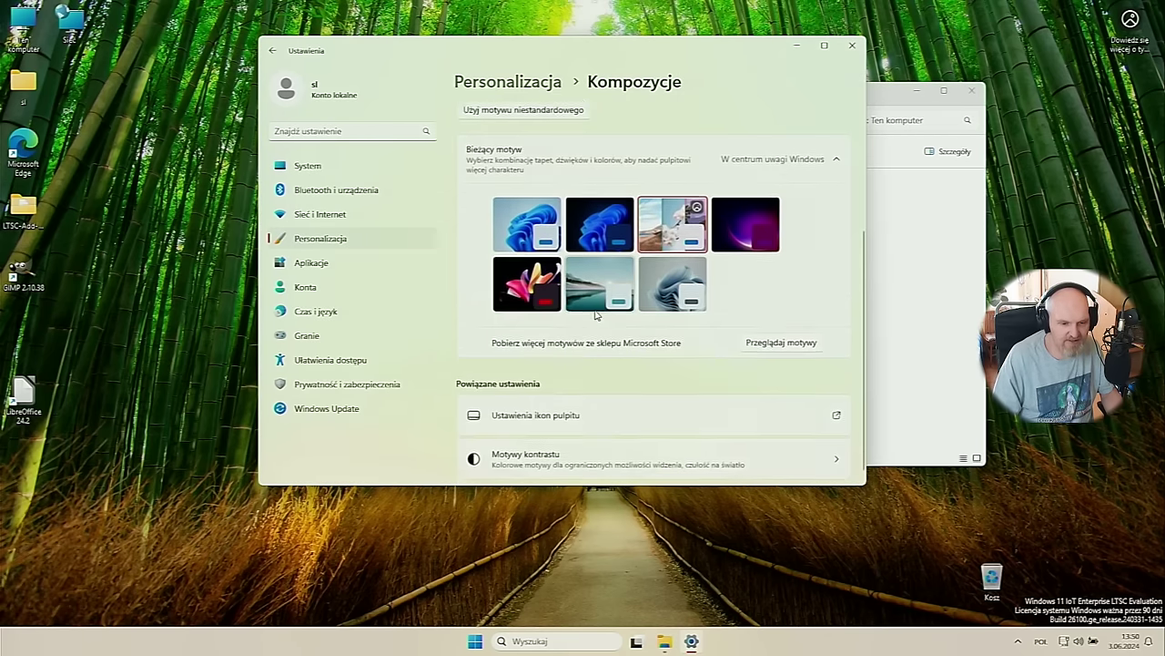
- Open the list of installed apps in the Apps settings
left_click(326, 261)
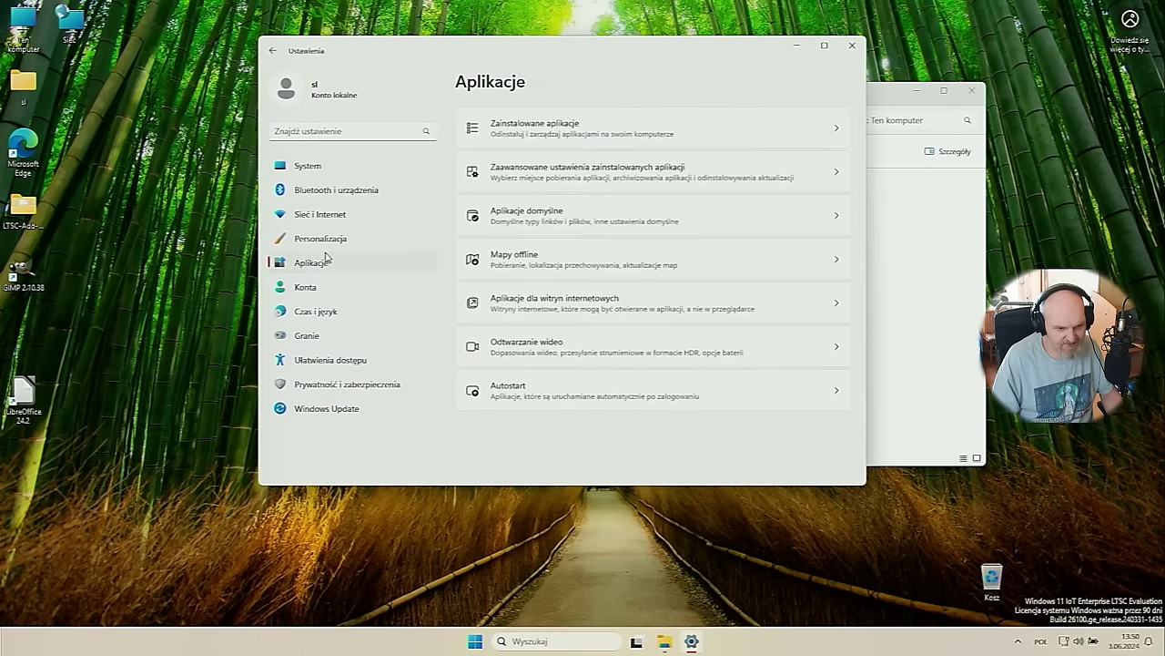
left_click(561, 133)
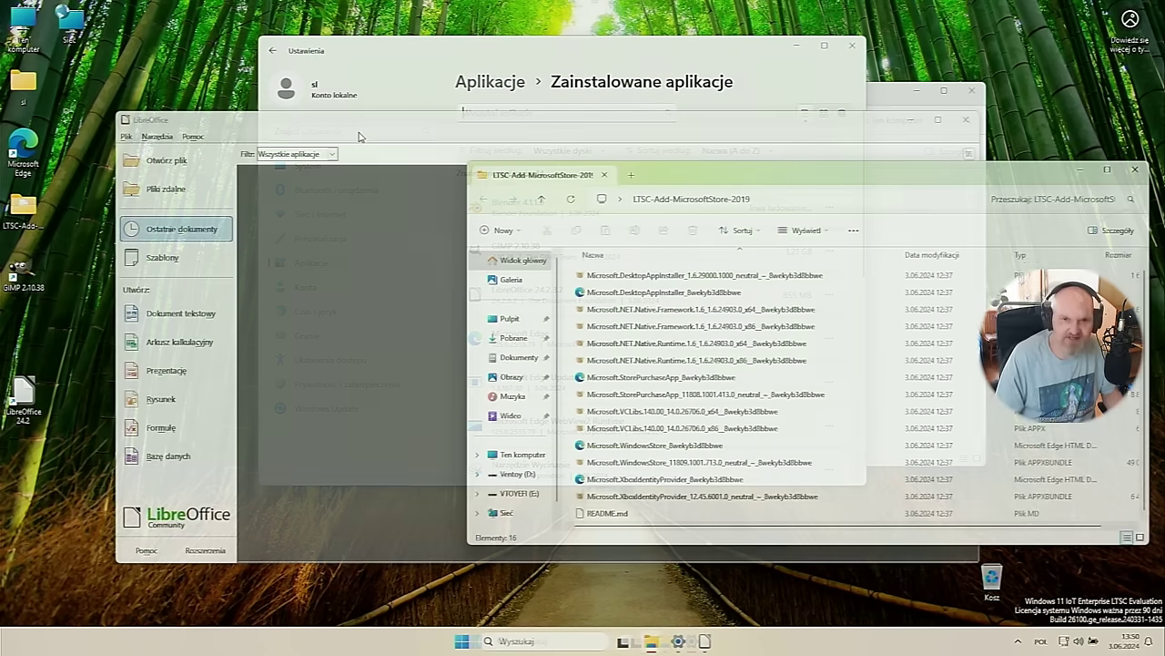
- Switch to the LibreOffice Start Center, create a new text document and dismiss the tip of the day
left_click(359, 135)
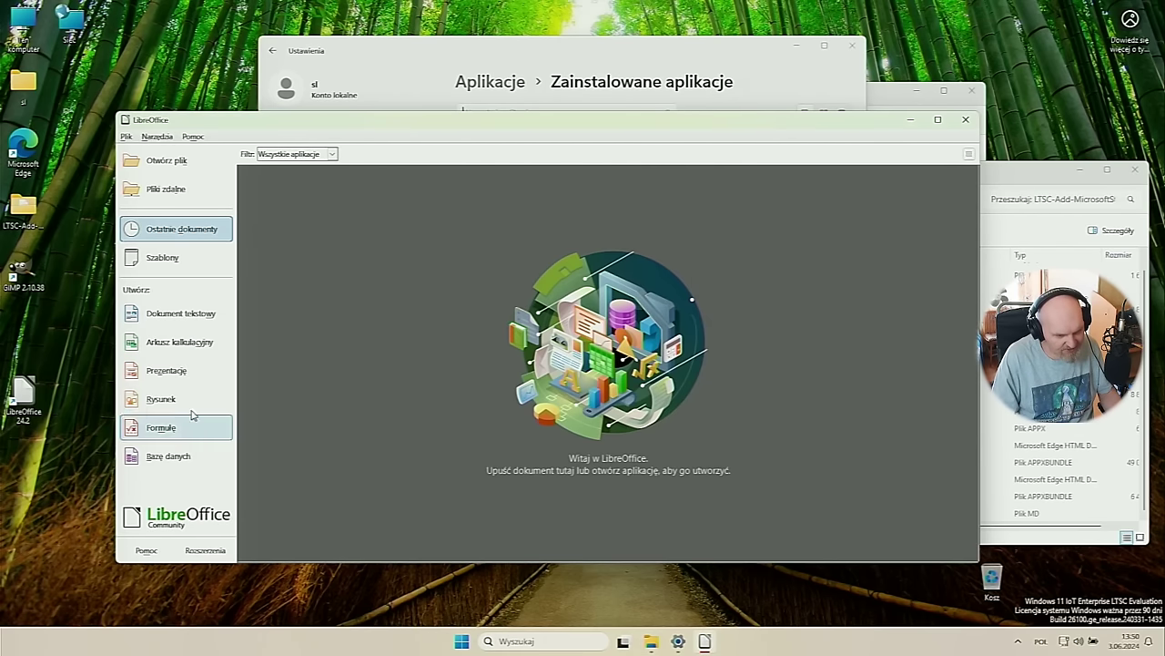
left_click(201, 323)
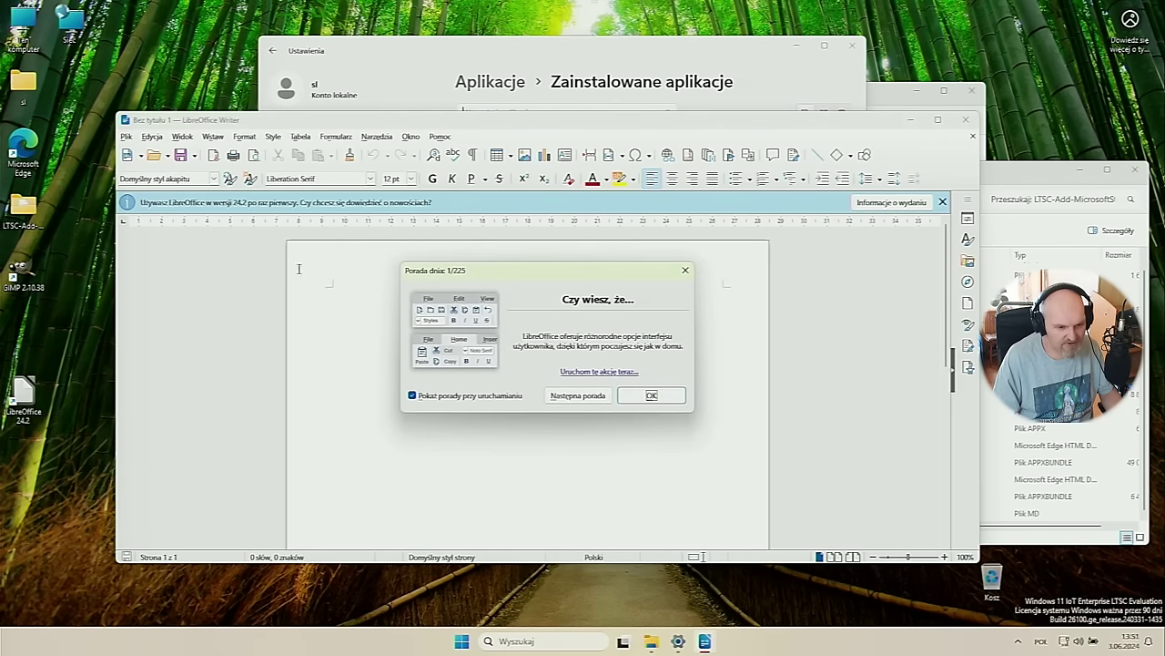
left_click(651, 397)
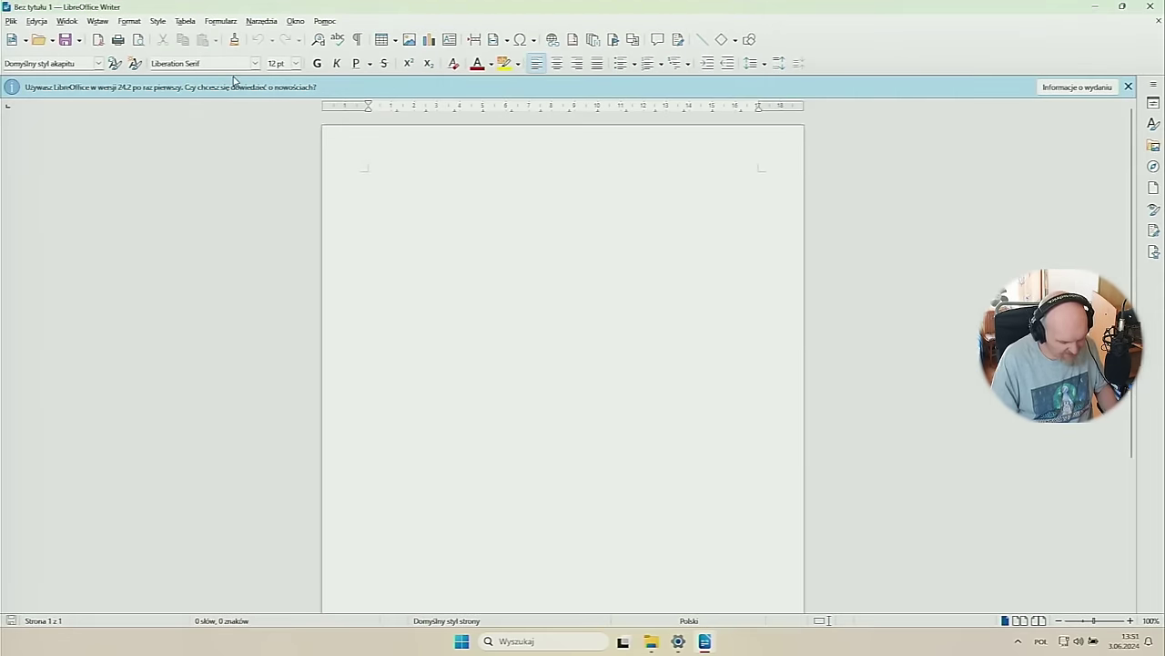
- Switch to the LTSC-Add-MicrosoftStore-2019 folder window and look through the full list of apps in Start
key("alt+Tab")
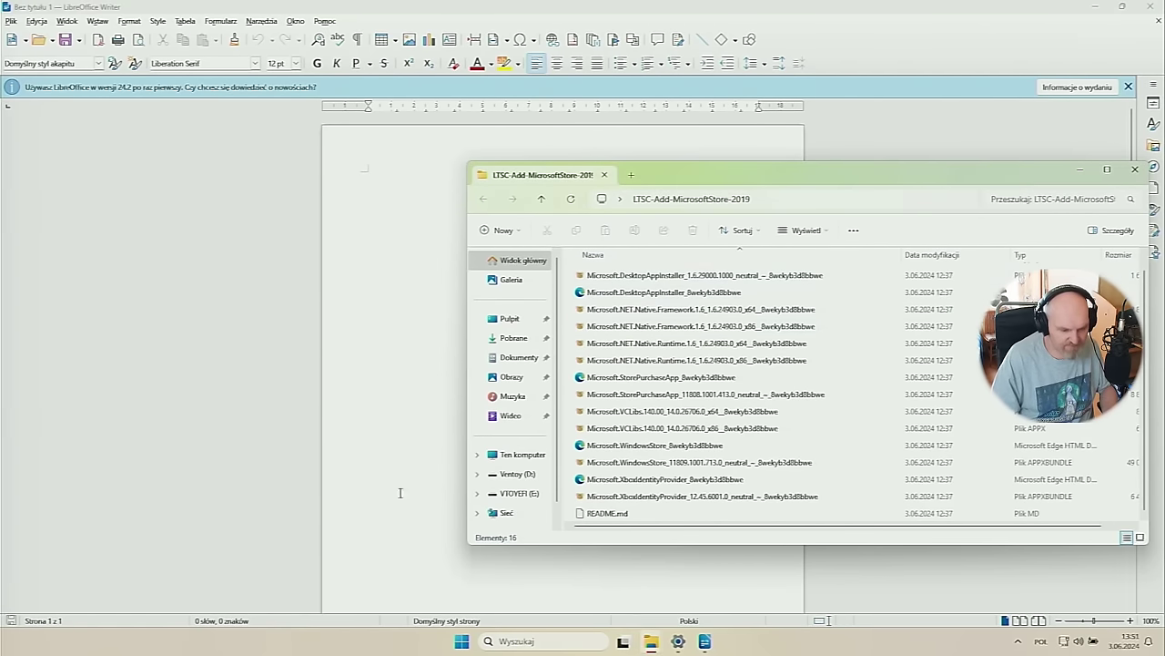
left_click(462, 641)
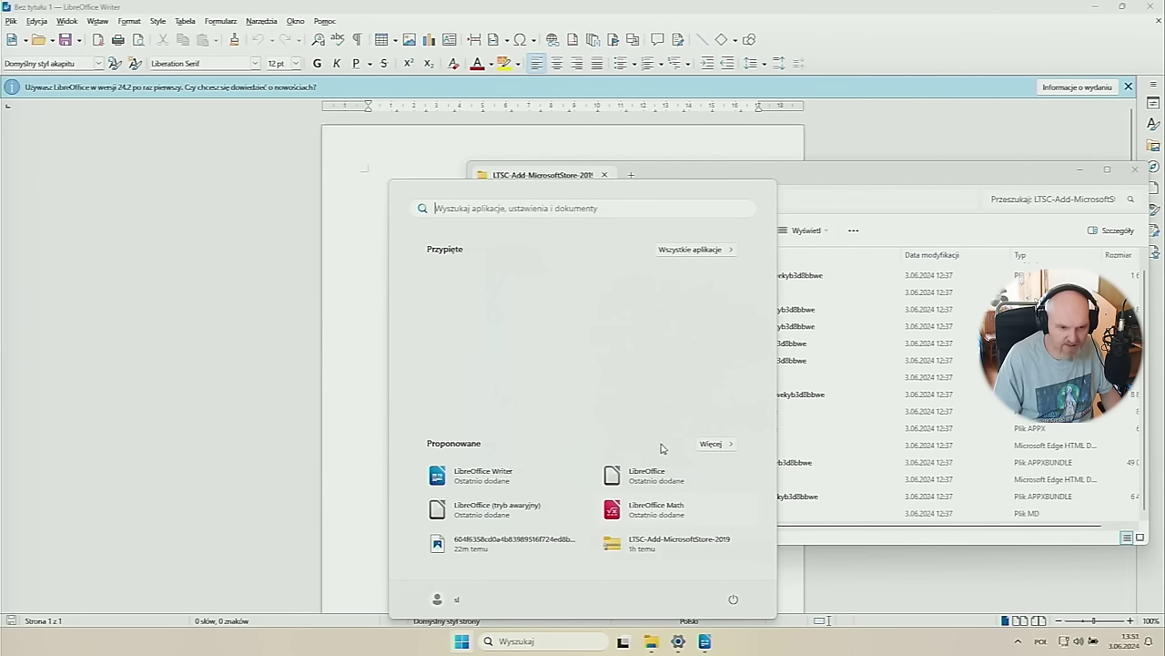
left_click(694, 254)
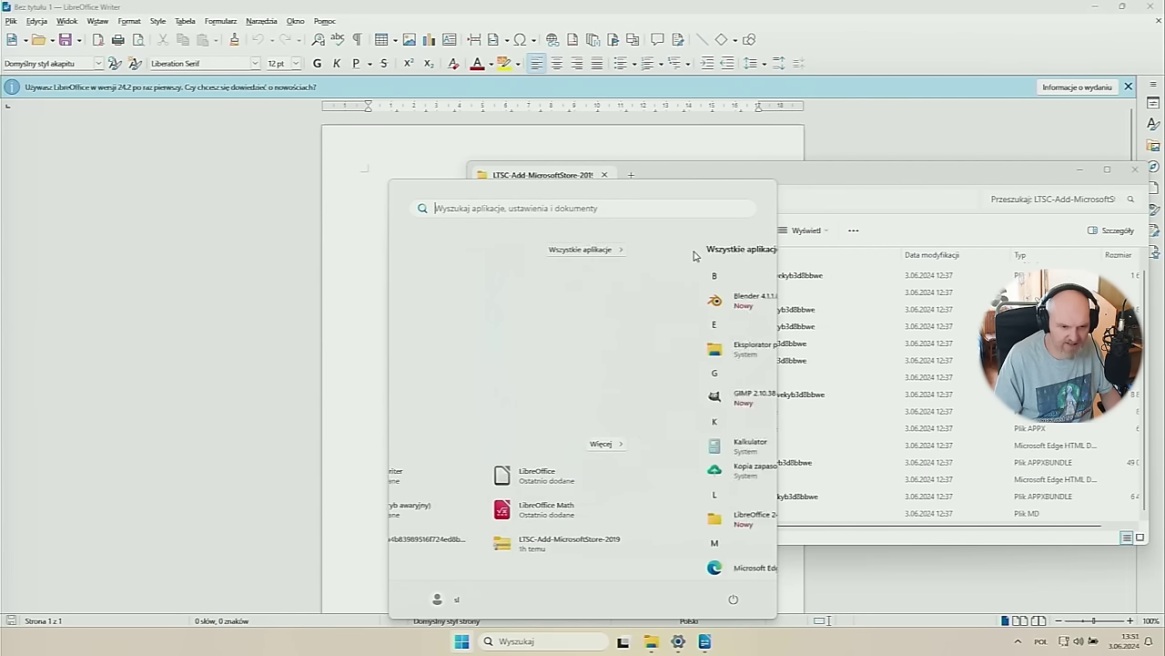
scroll(488, 379, "down", 3)
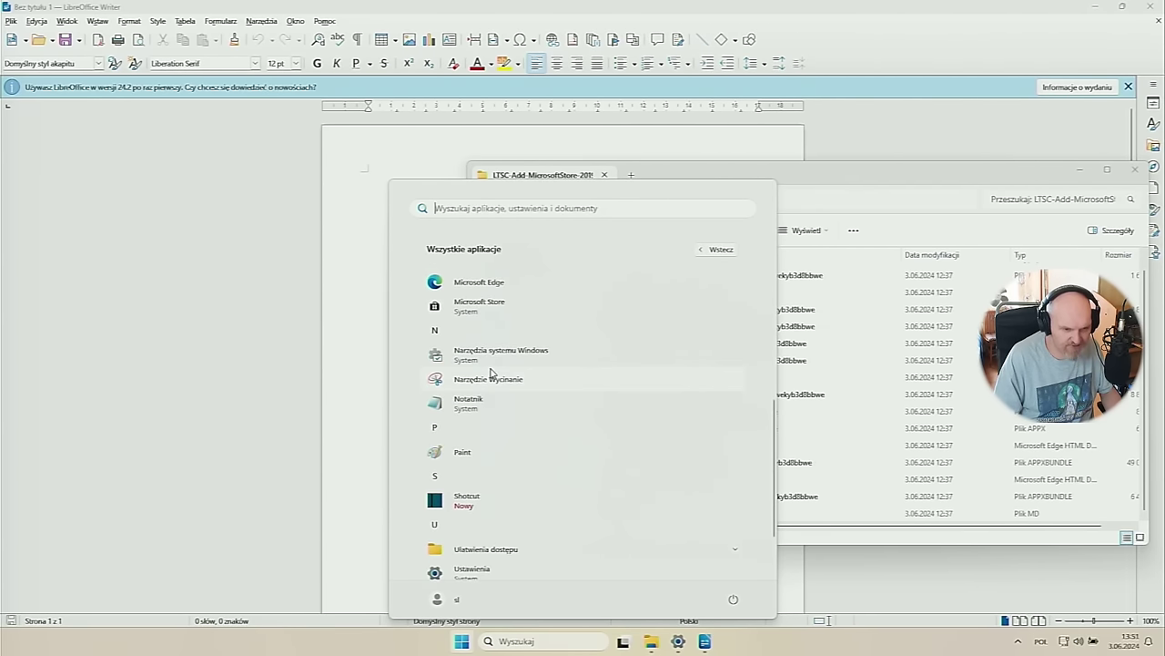
scroll(492, 355, "up", 1)
- Launch Microsoft Edge and look through the news feed on its new tab page
left_click(487, 332)
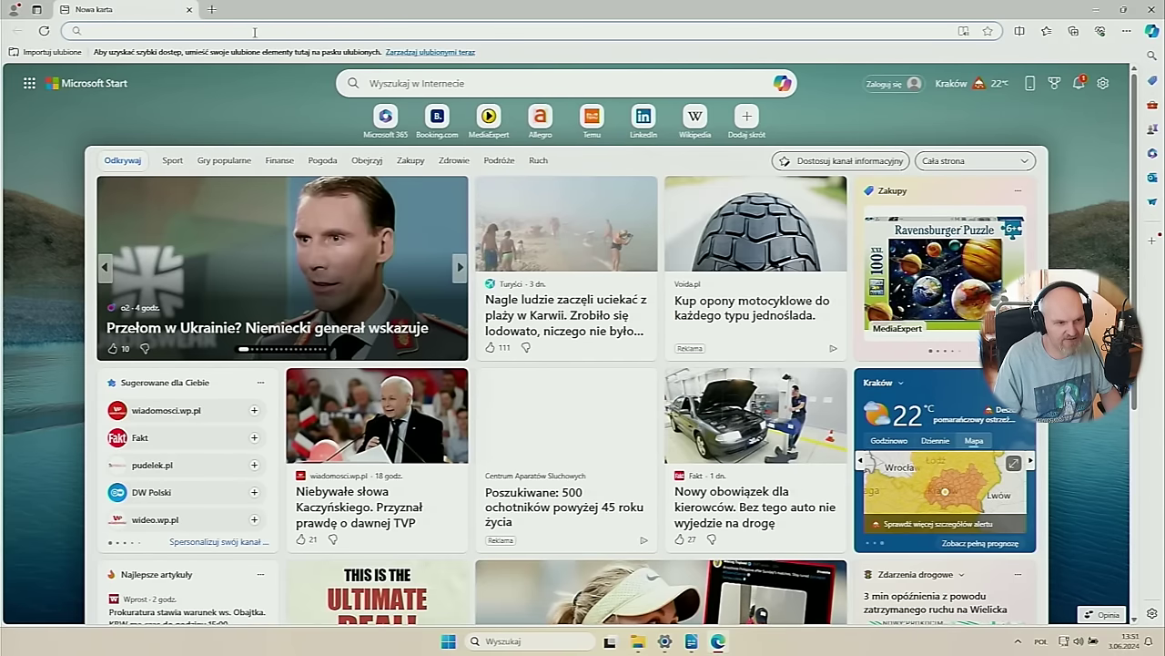
scroll(295, 113, "down", 15)
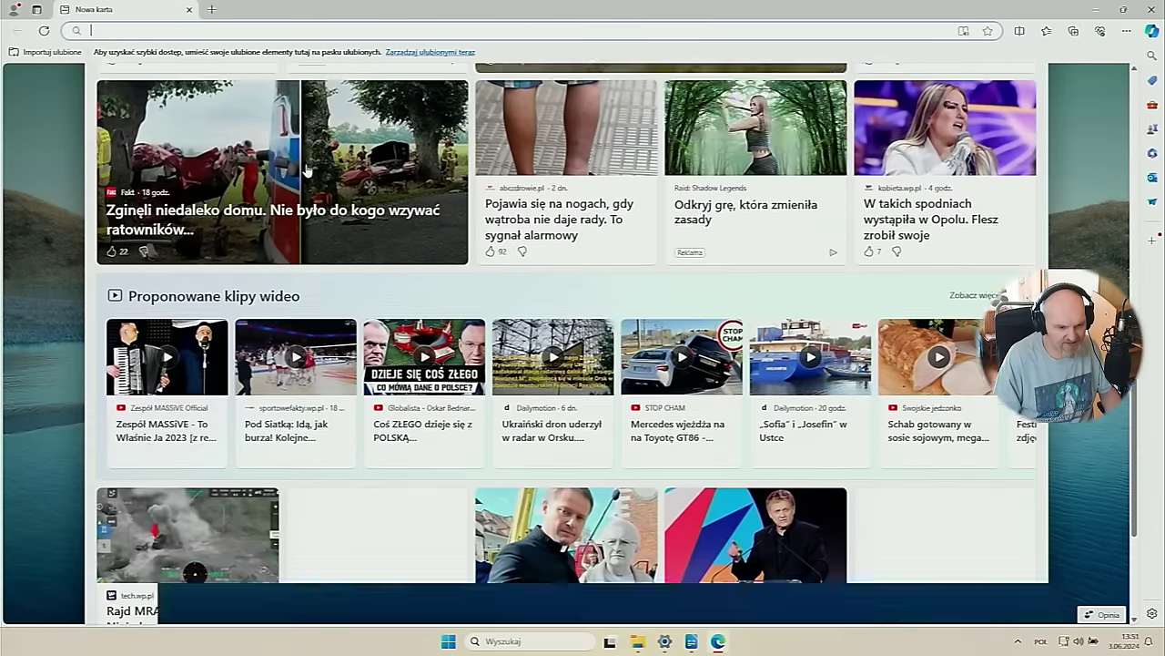
scroll(306, 169, "down", 1)
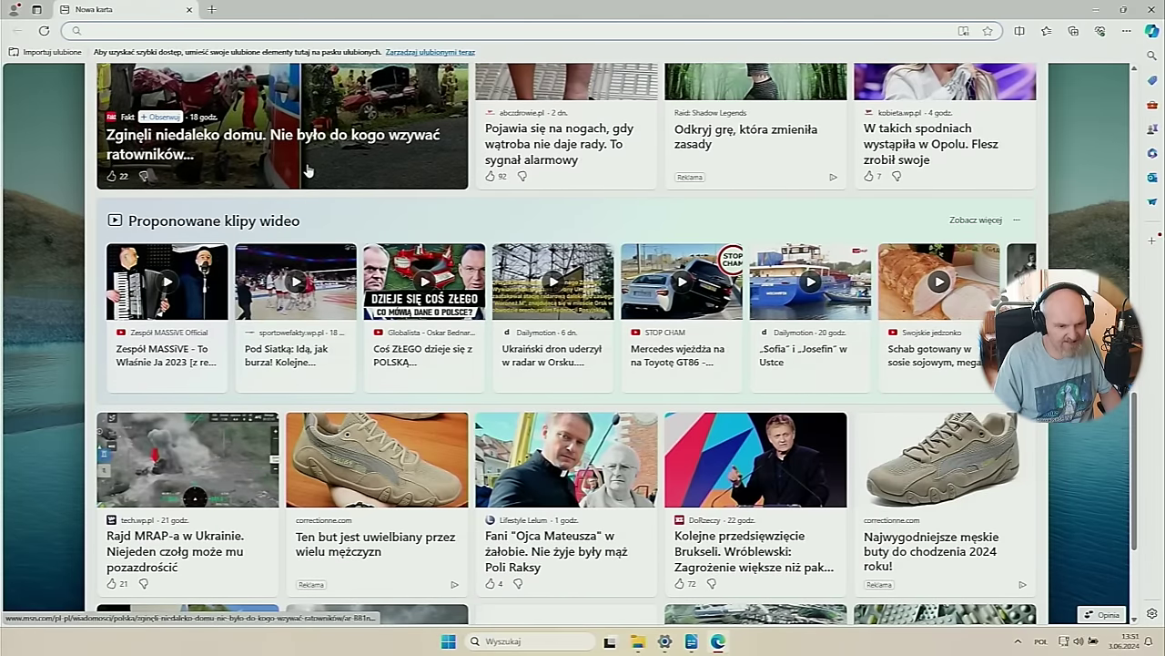
- Search the web for "webgl aquarium" in a new tab and open the WebGL Aquarium demo from webglsamples.org
left_click(215, 8)
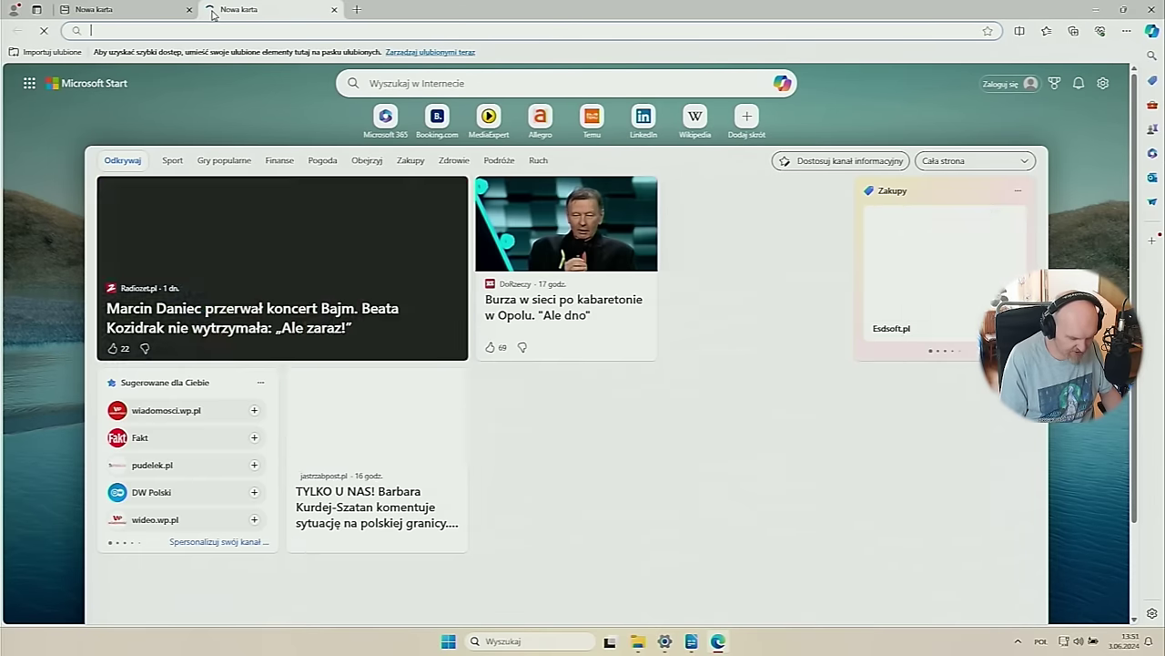
type("web")
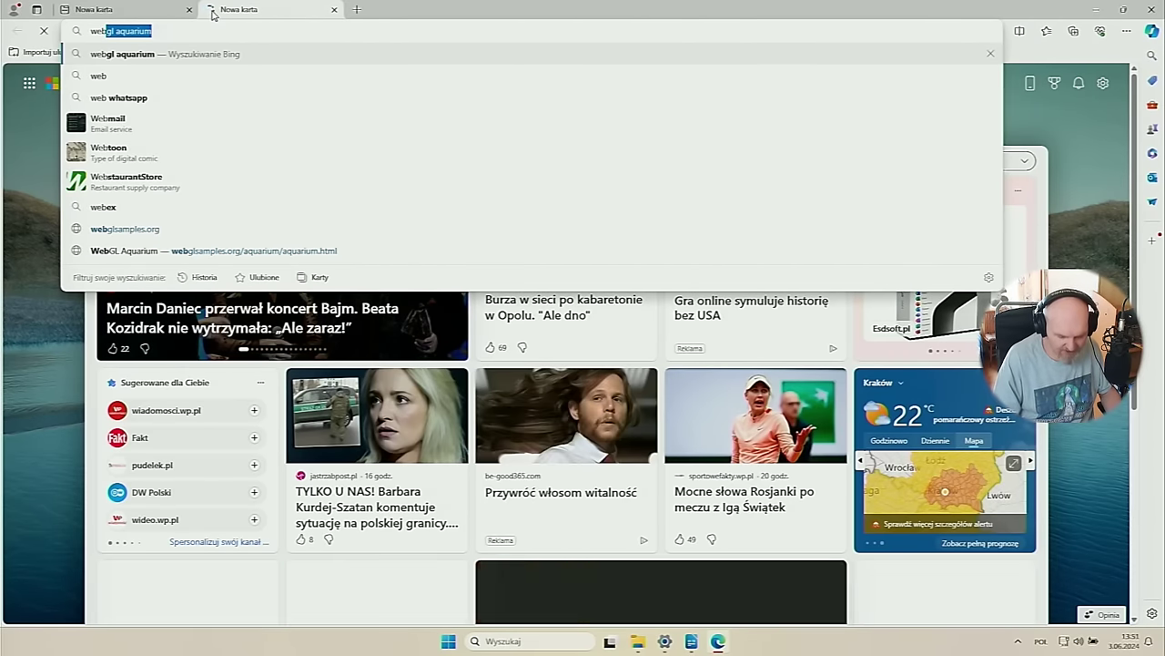
key("Return")
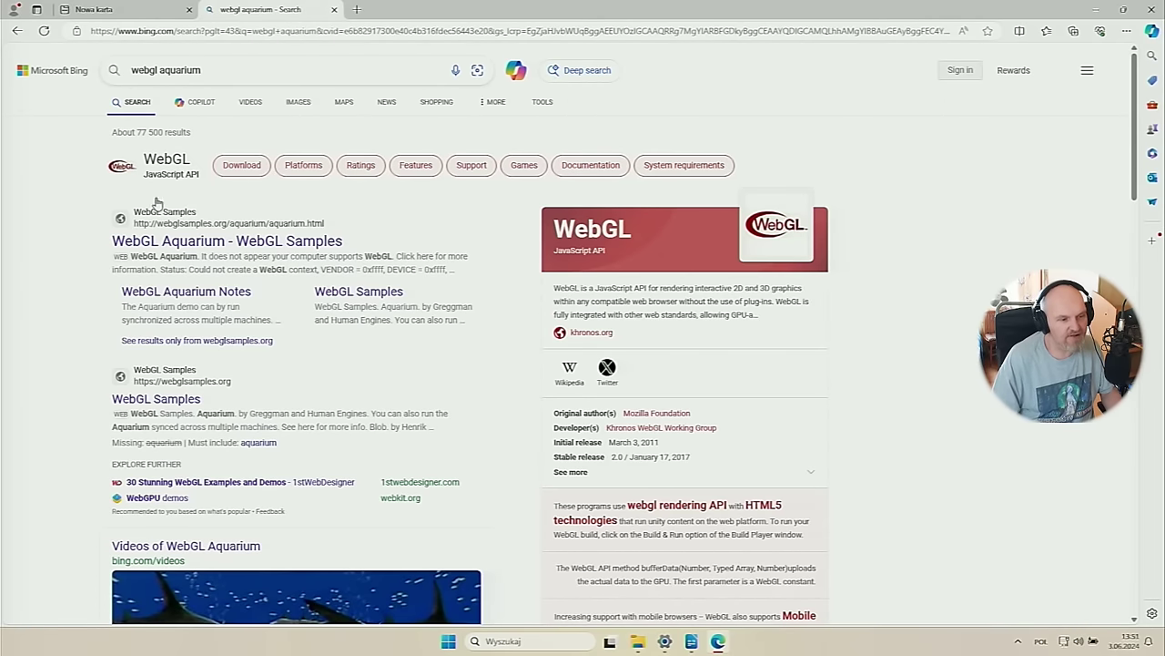
left_click(208, 244)
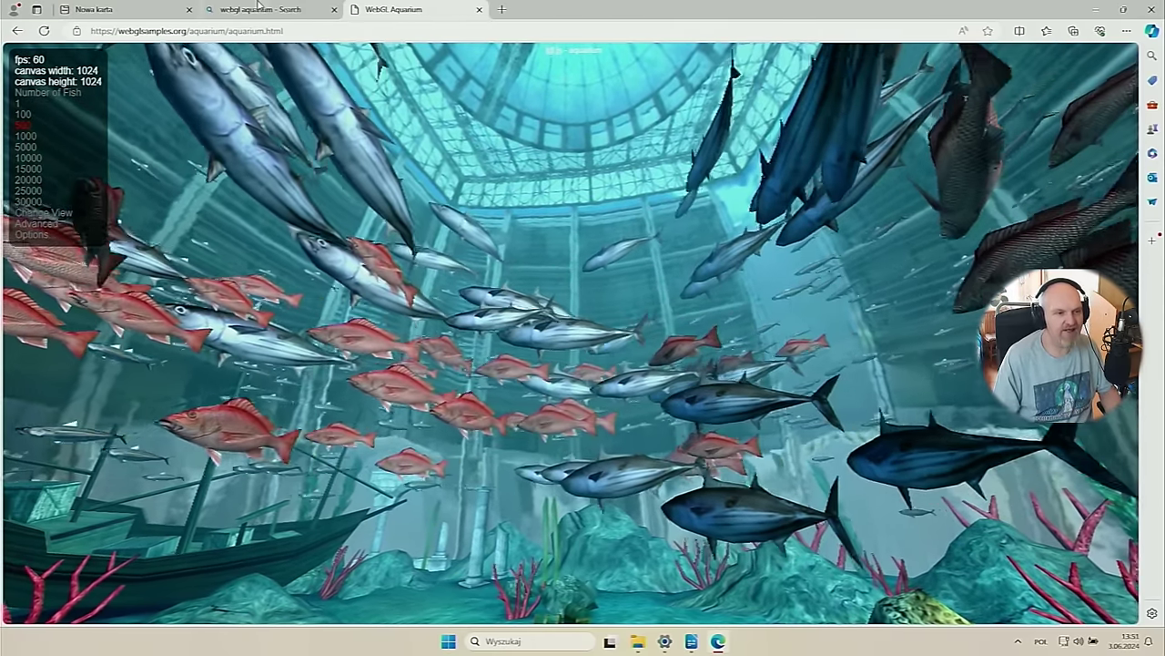
- Snap the aquarium browser and LibreOffice Writer side by side in the upper quarters, with the webgl aquarium search across the lower half
left_click_drag(259, 7, 1078, 4)
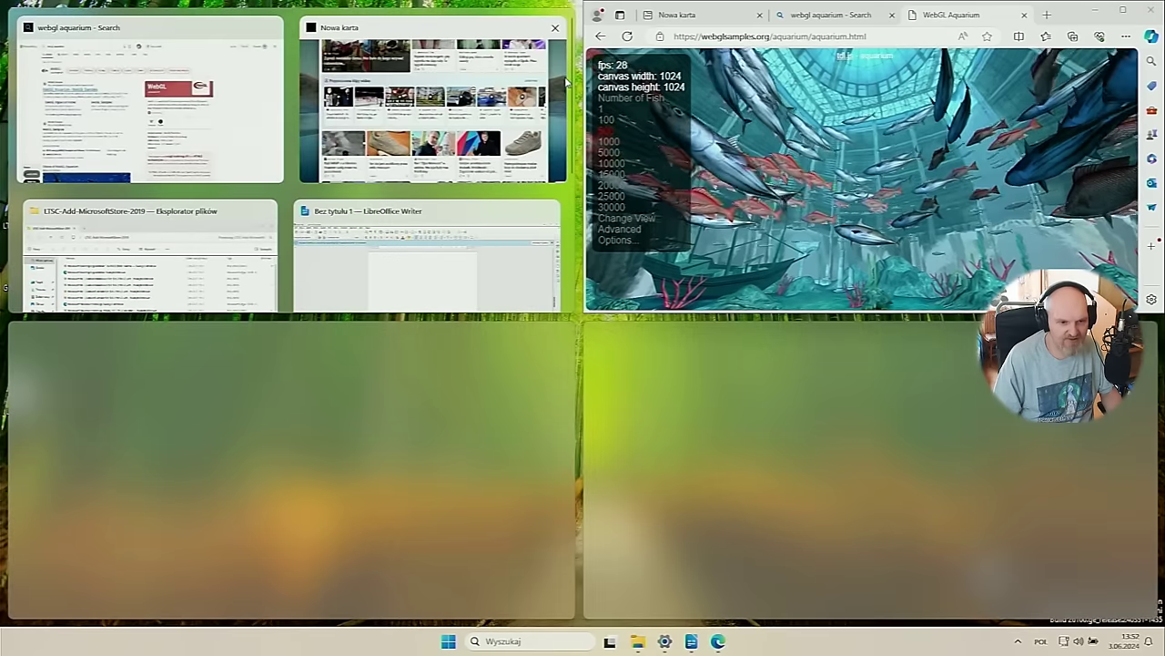
left_click(369, 211)
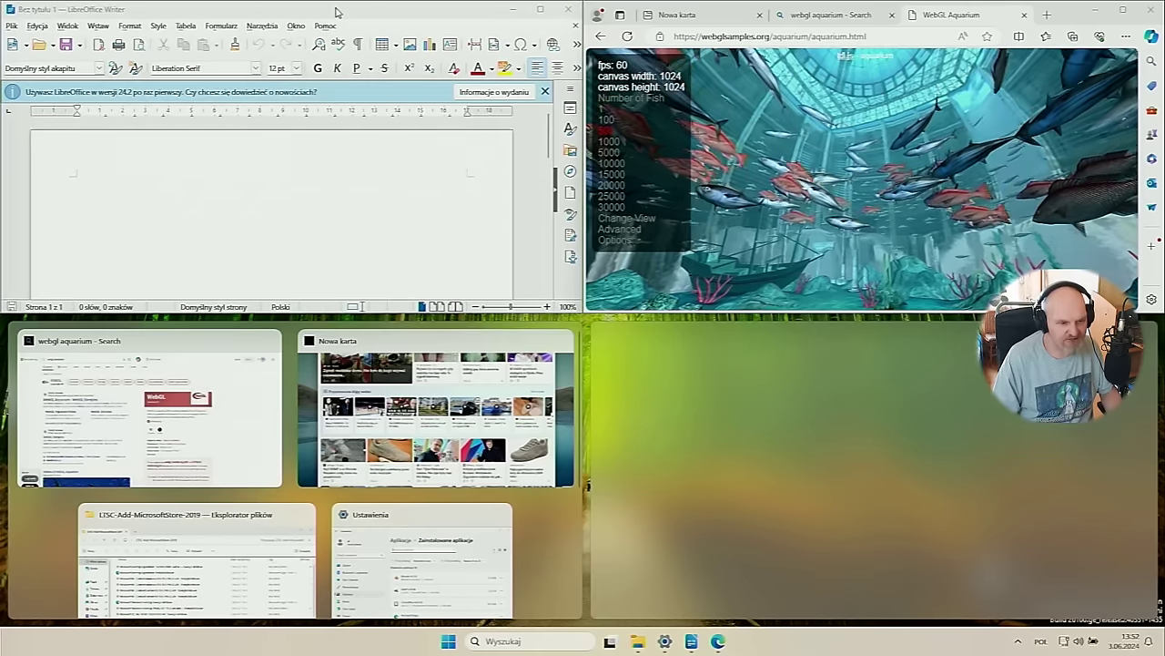
left_click_drag(336, 12, 3, 5)
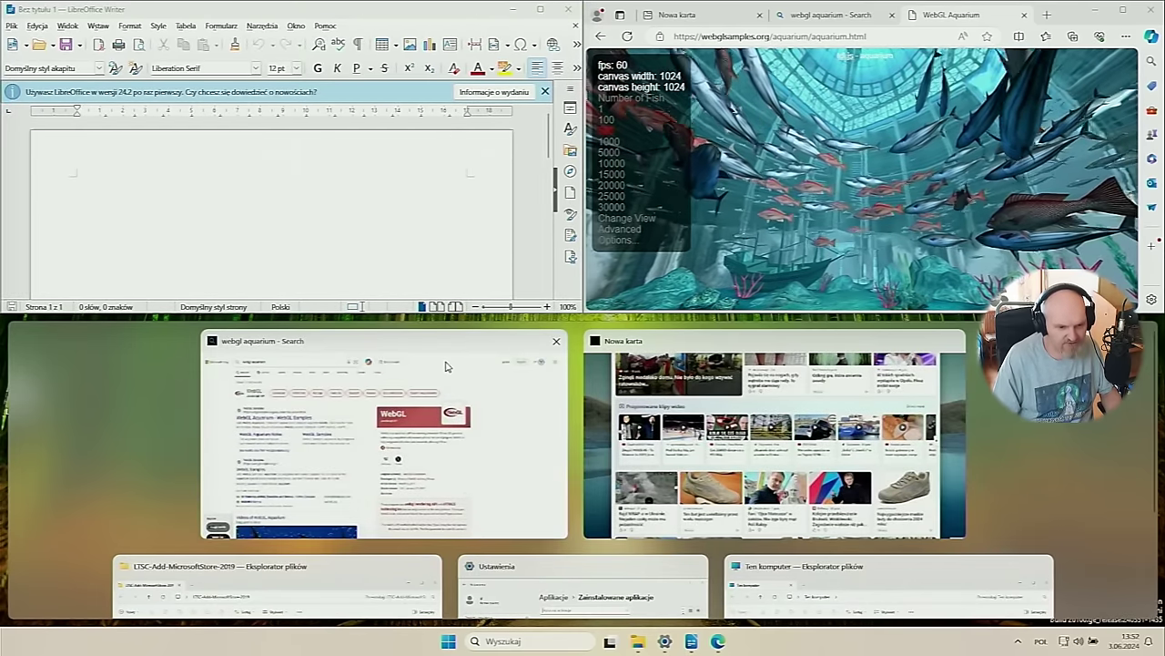
left_click(446, 366)
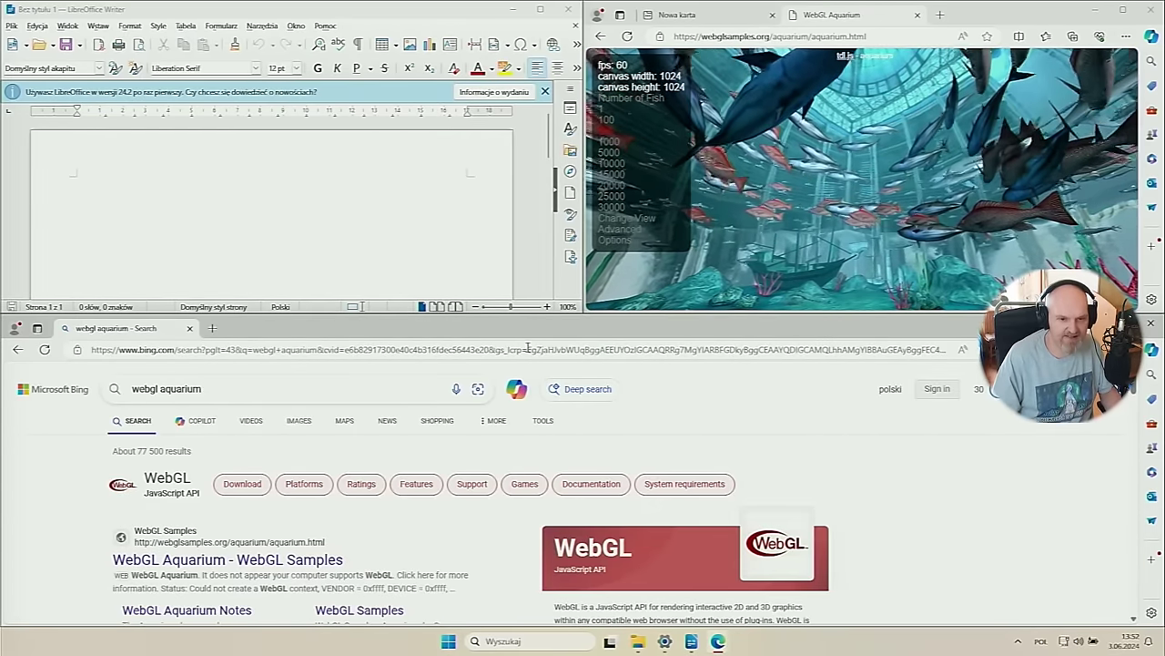
- Browse the webgl aquarium search results beside the running demo, and go back to the new tab page
left_click(708, 20)
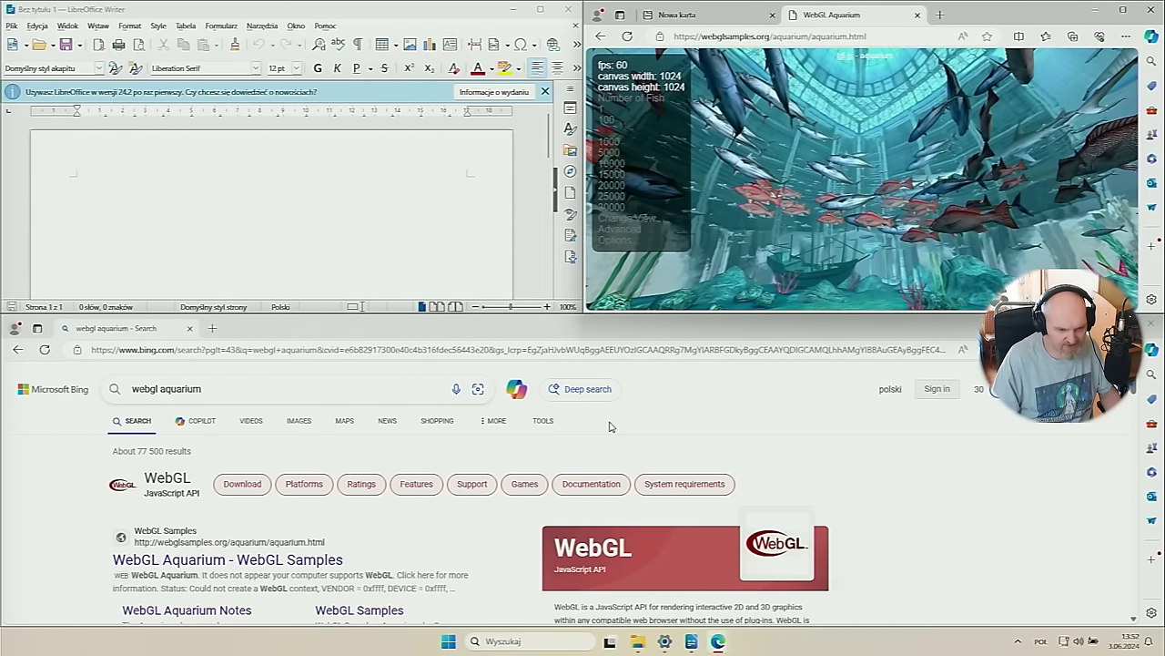
scroll(432, 516, "down", 5)
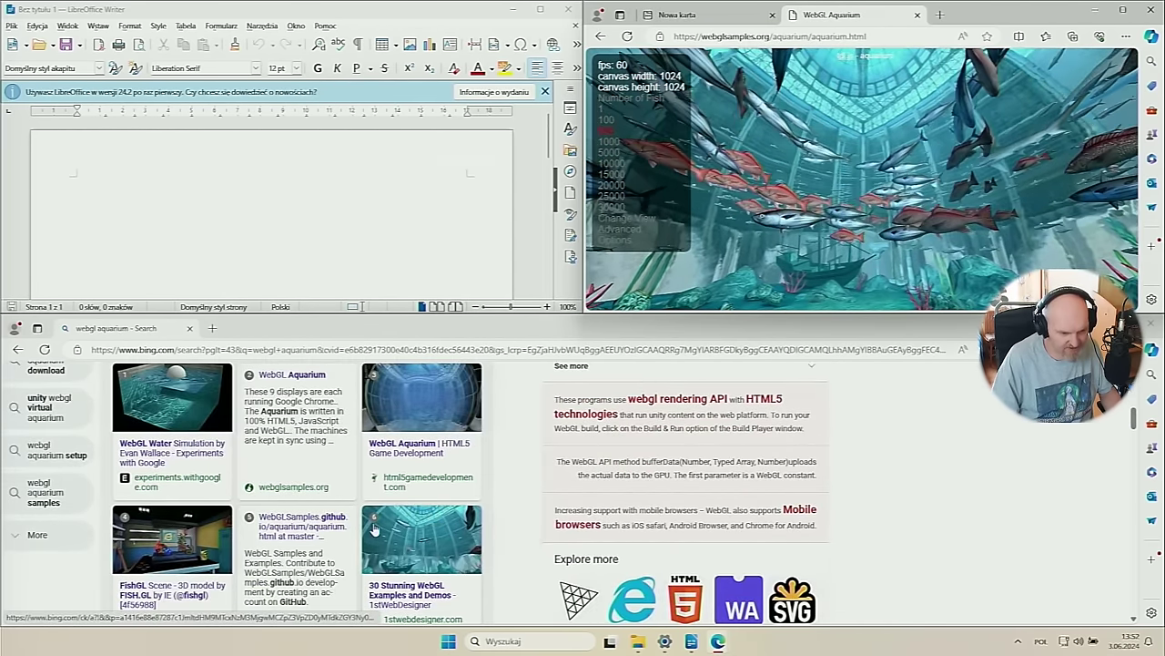
scroll(364, 519, "down", 5)
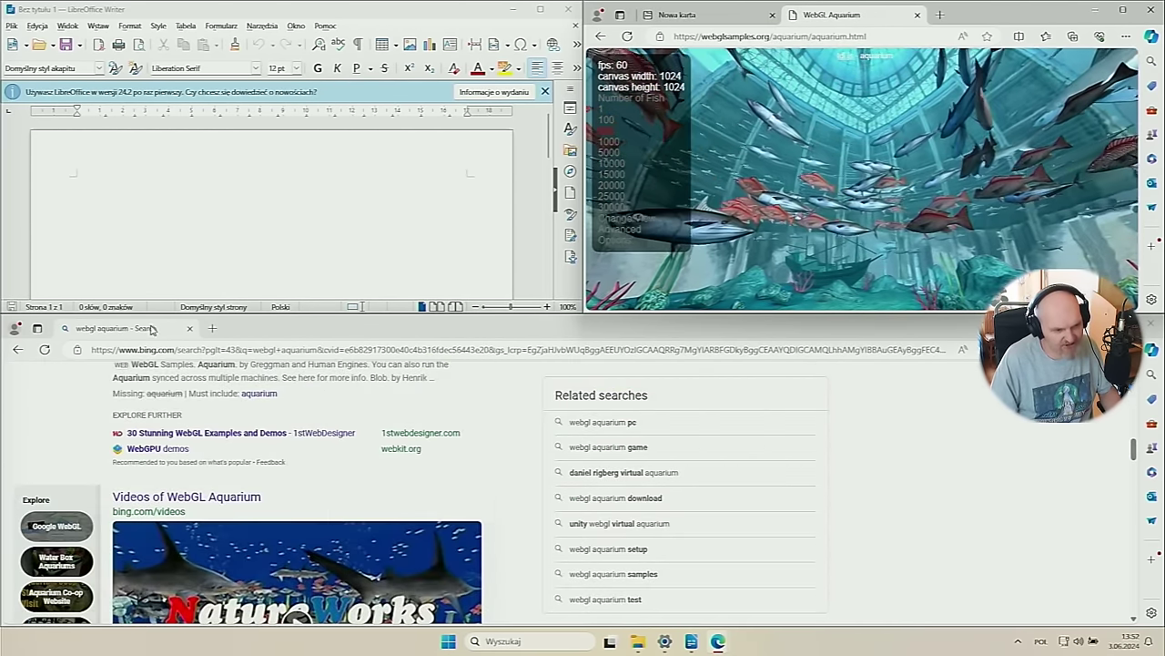
left_click(16, 350)
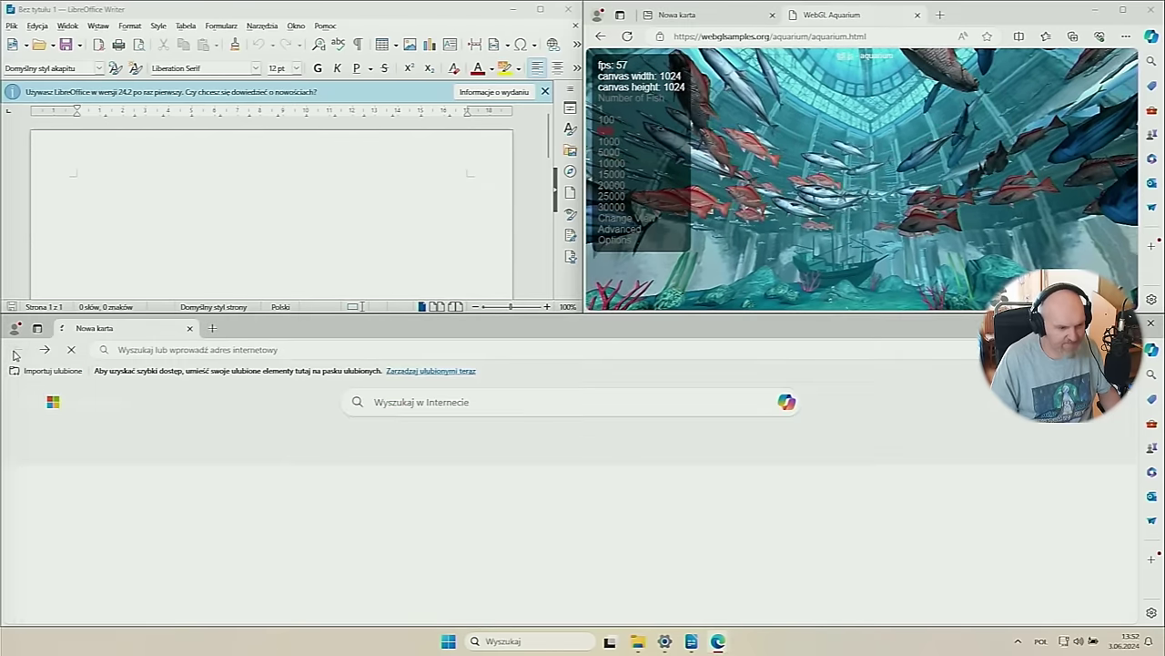
- Look through the Tools, Help, Table and File commands of LibreOffice Writer without choosing any
left_click(167, 36)
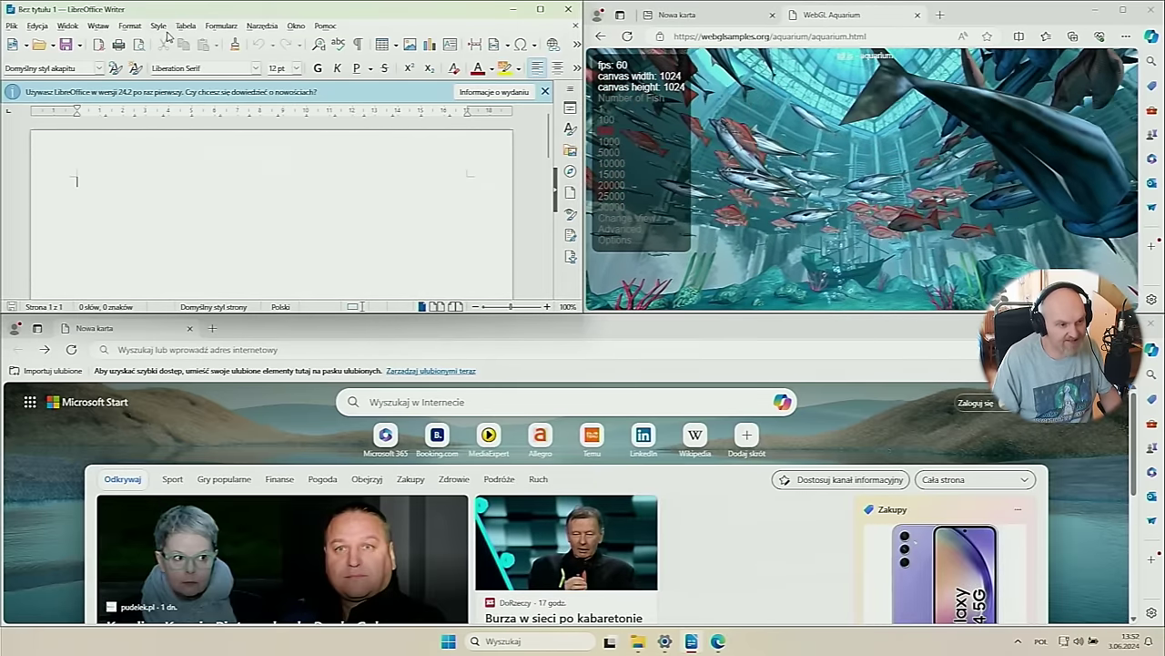
left_click(264, 25)
left_click(266, 26)
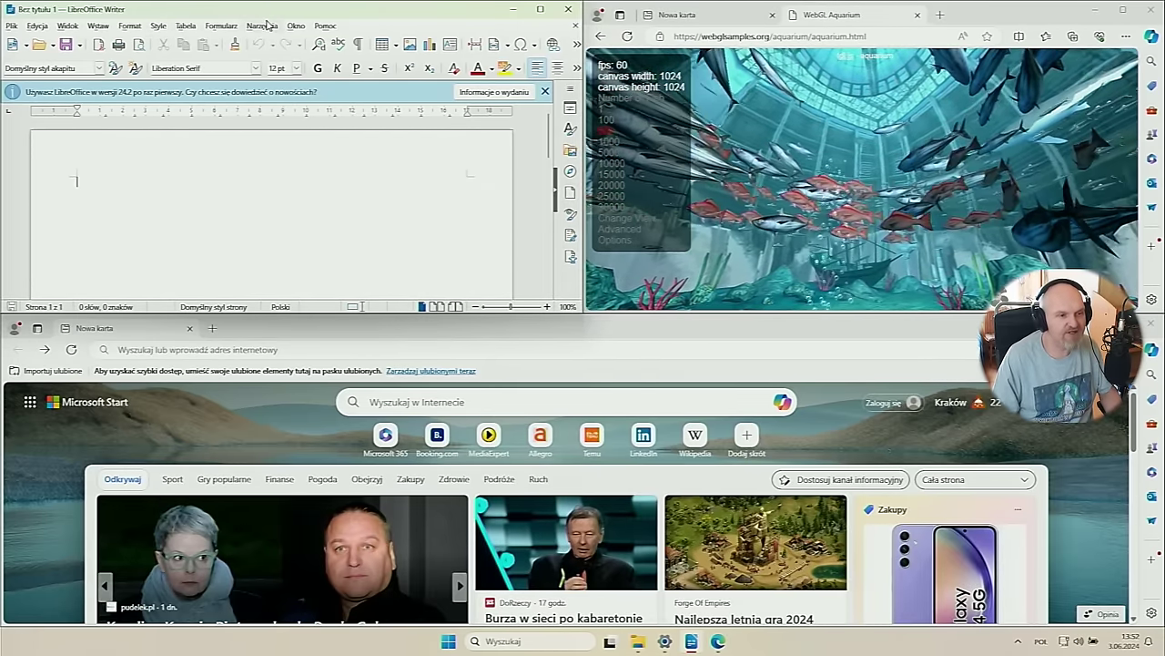
left_click(266, 26)
mouse_move(298, 25)
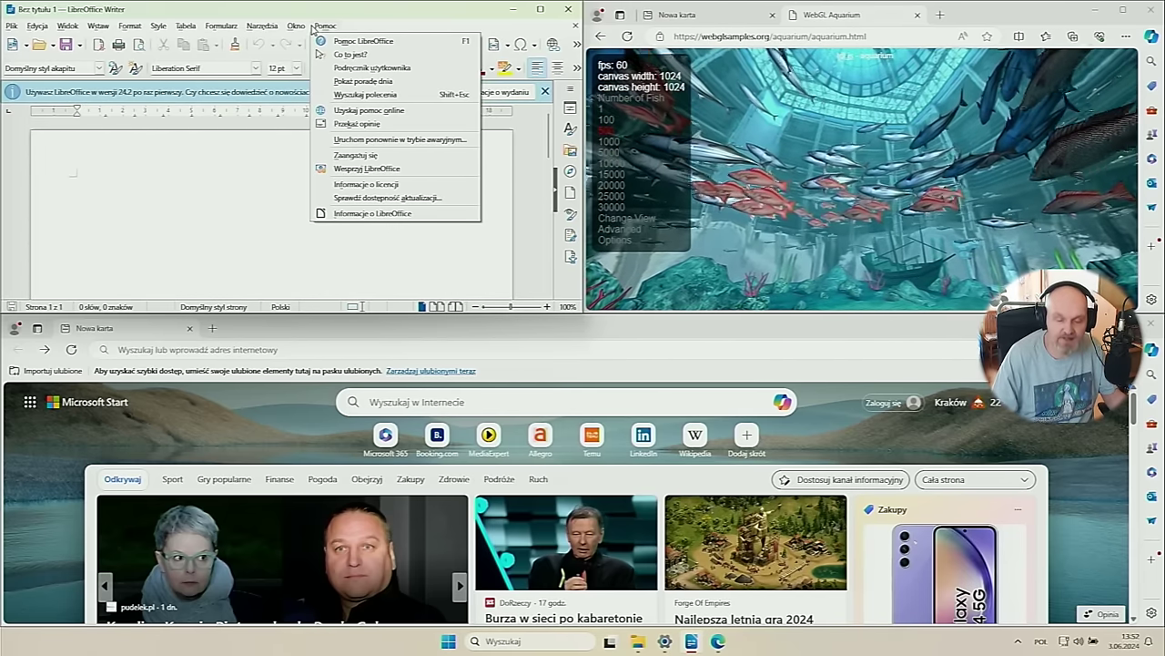
mouse_move(262, 26)
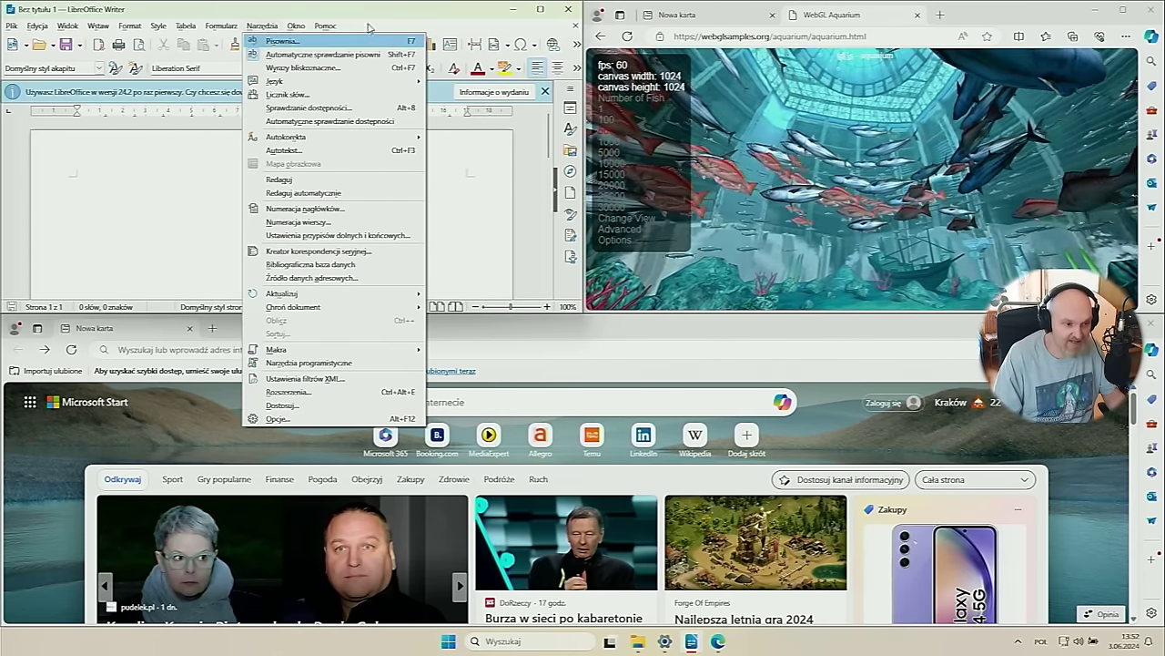
left_click(192, 178)
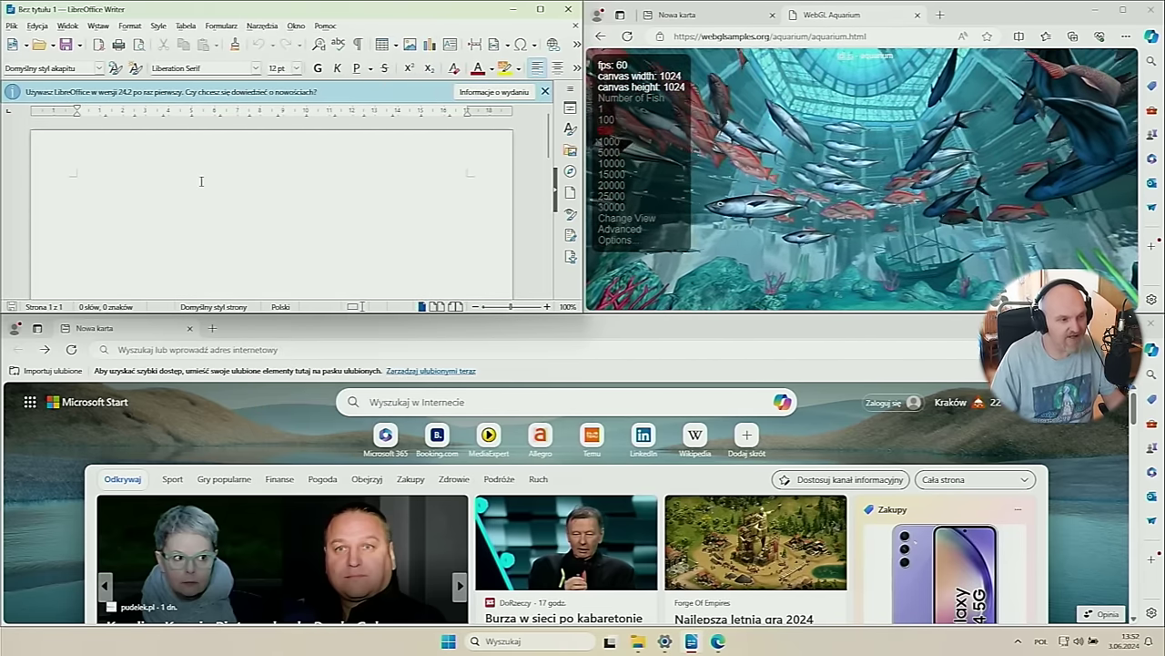
left_click(37, 28)
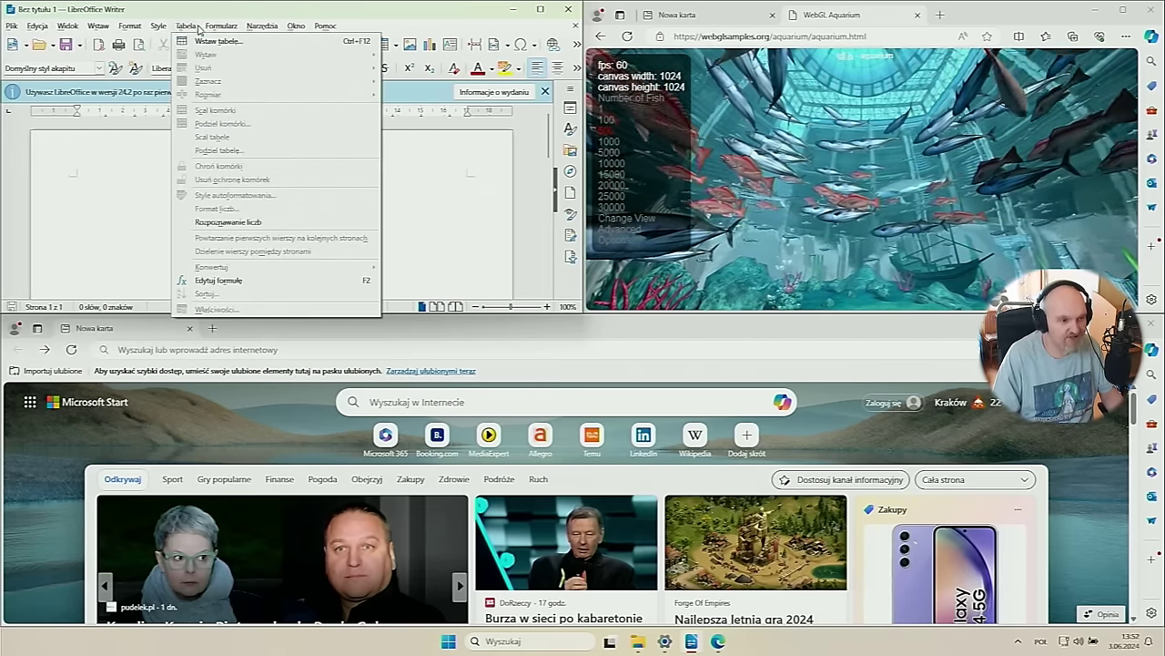
mouse_move(10, 27)
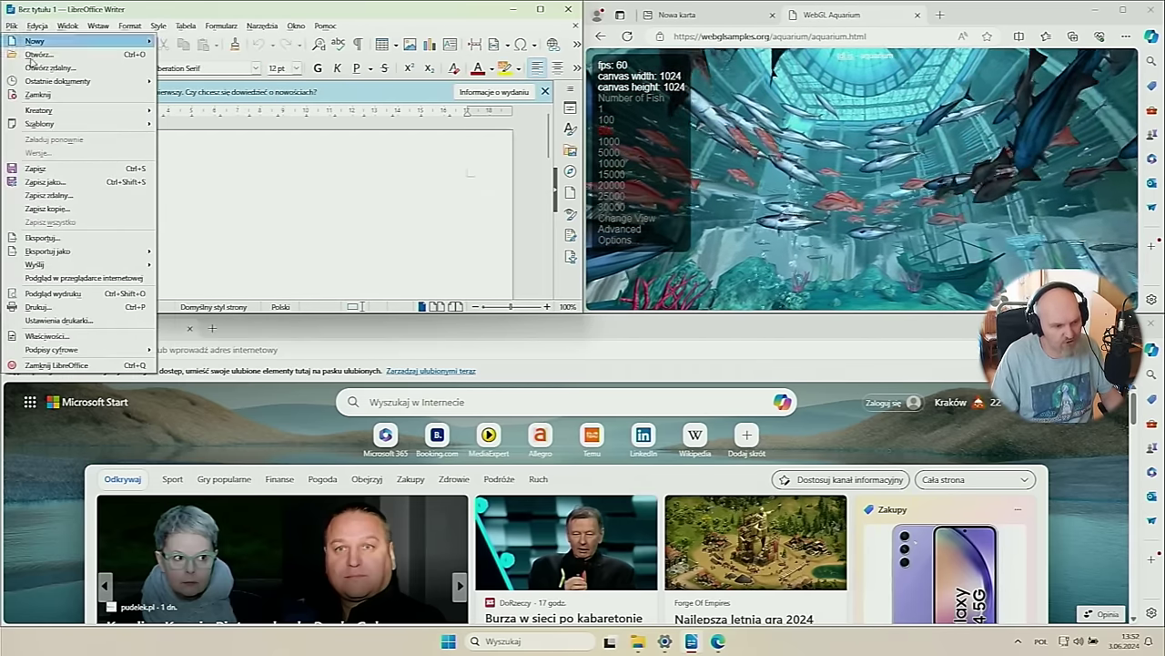
left_click(265, 189)
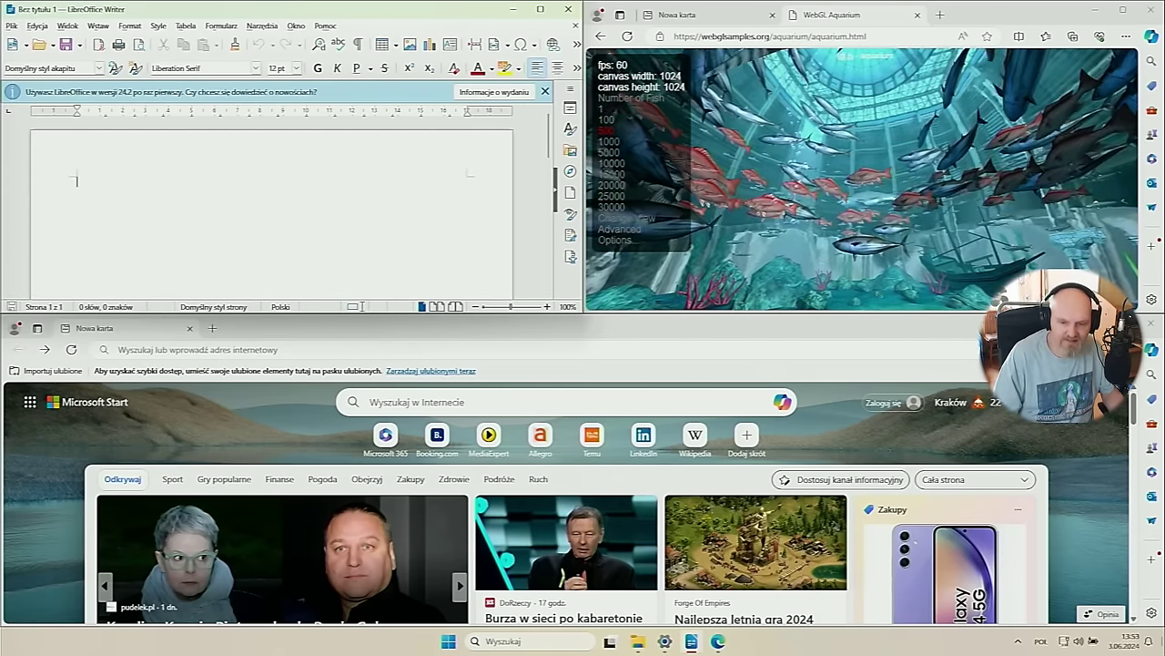
- Minimize all windows to show the desktop and restore them
key("super+d")
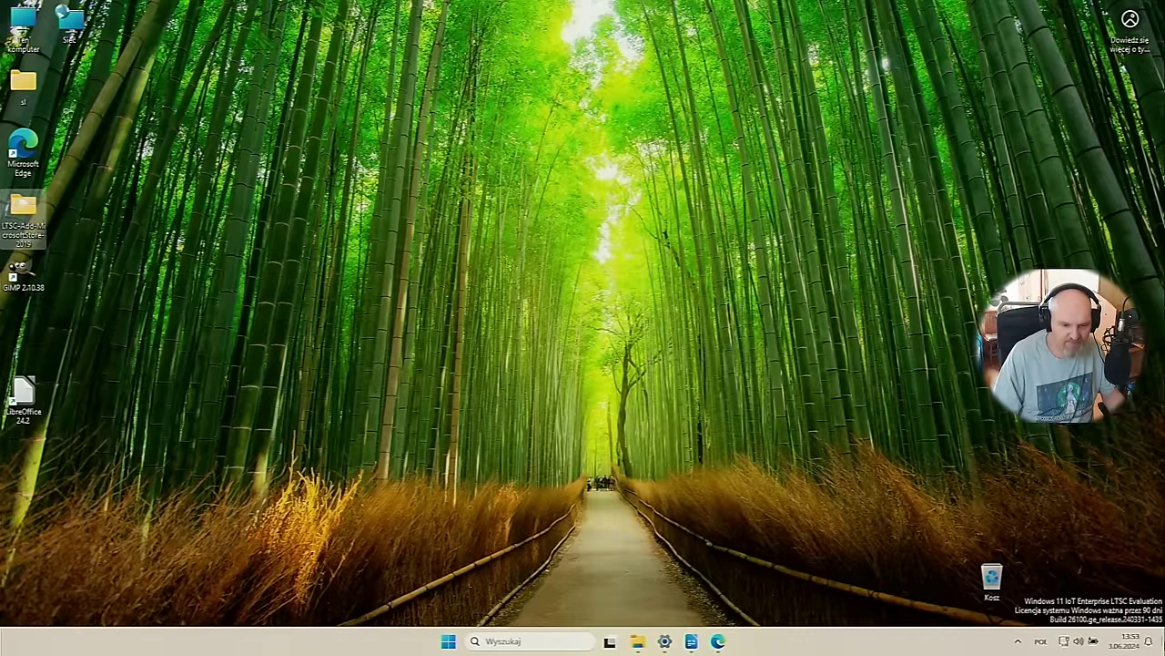
key("super+d")
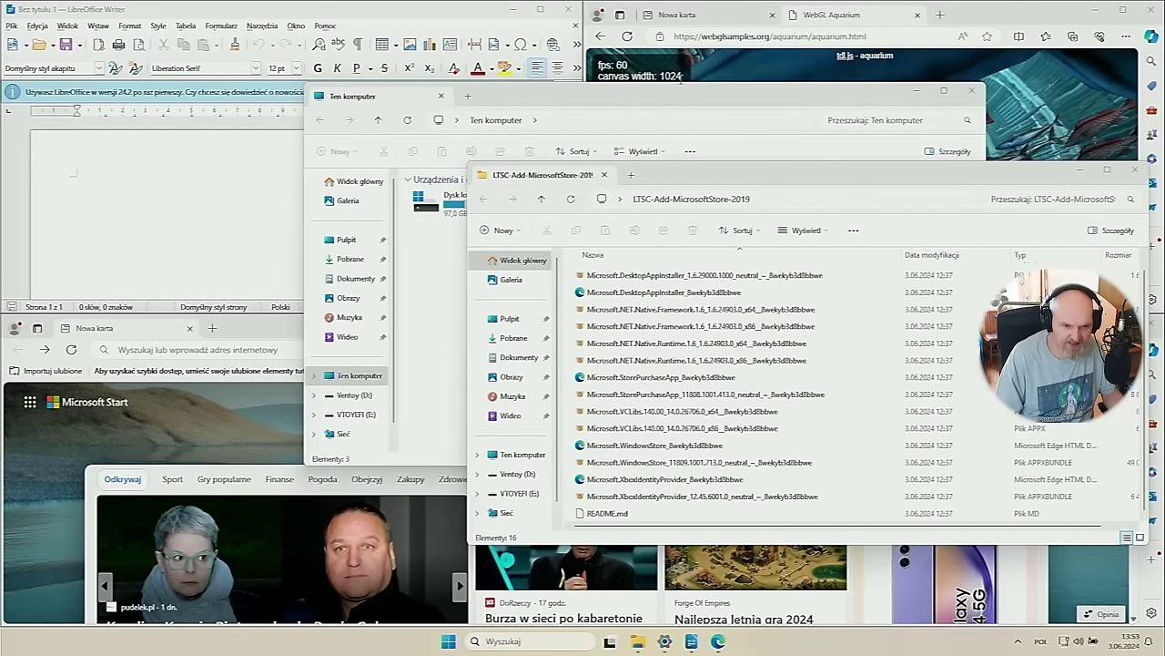